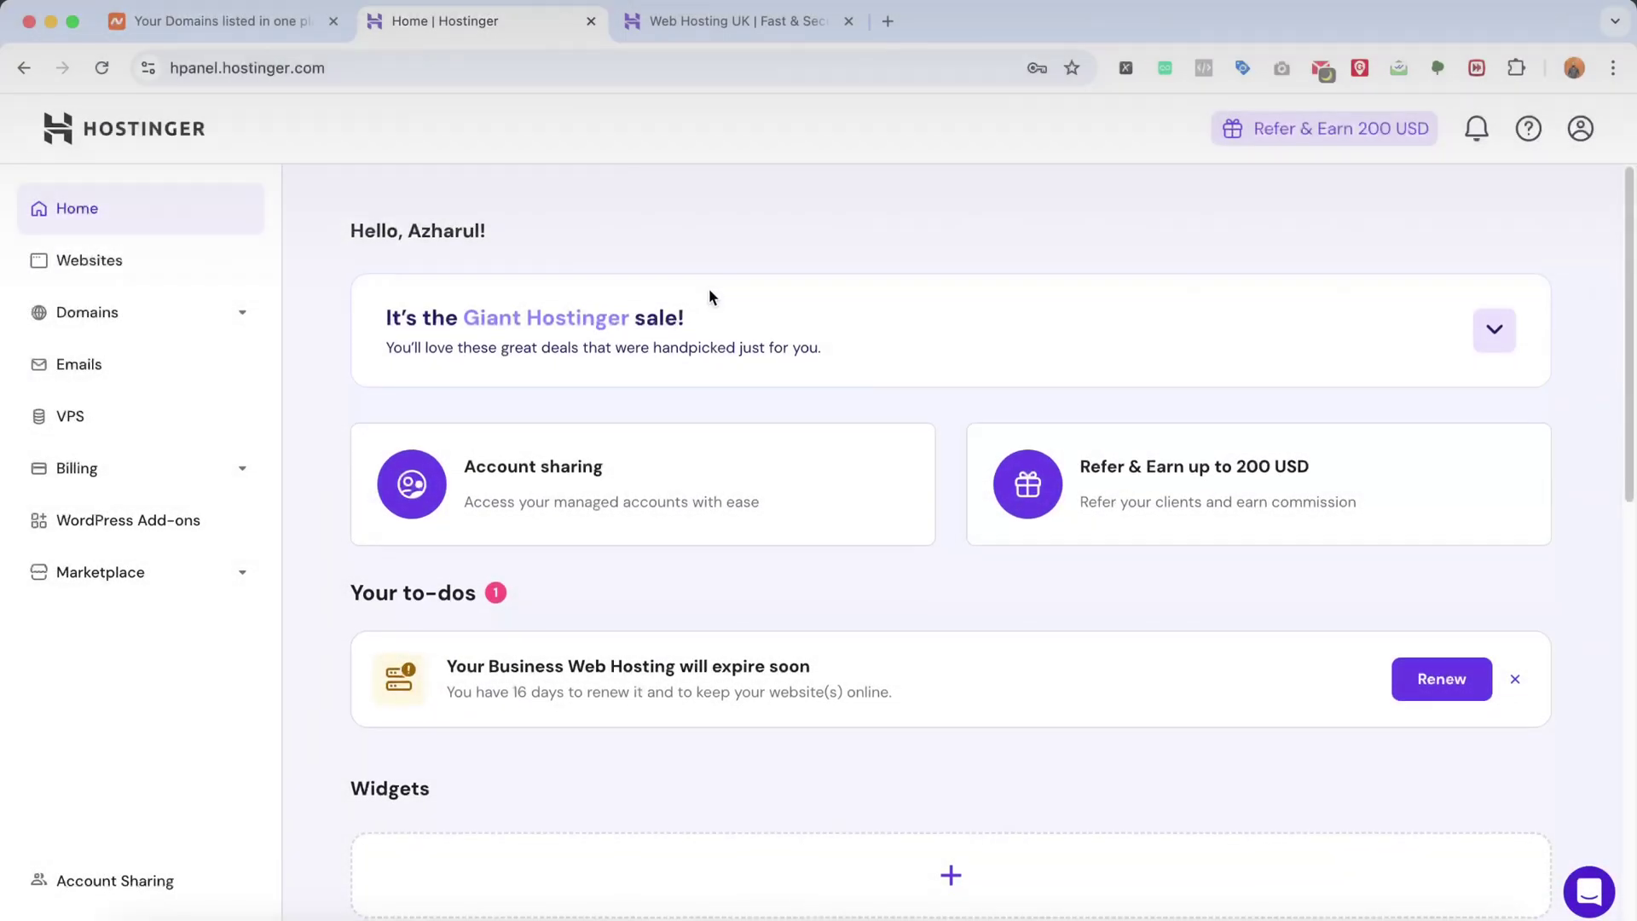
Review the Web Hosting UK plans, including Business at £2.99/mo, then close that pricing tab
scroll(709, 296, down, 3)
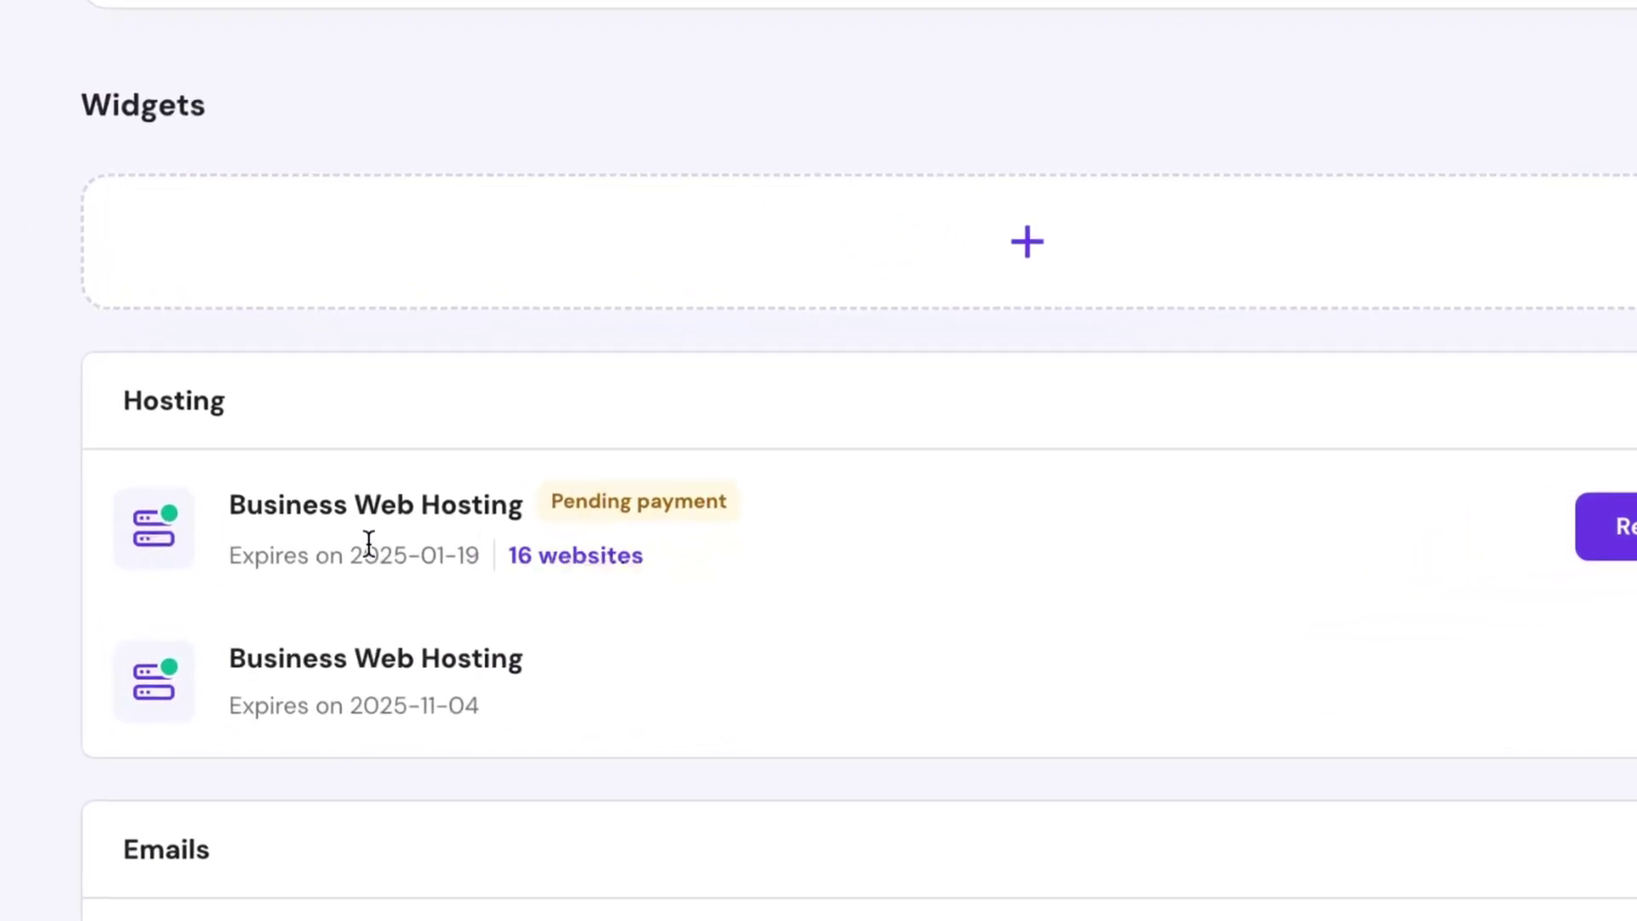
drag(253, 514, 445, 514)
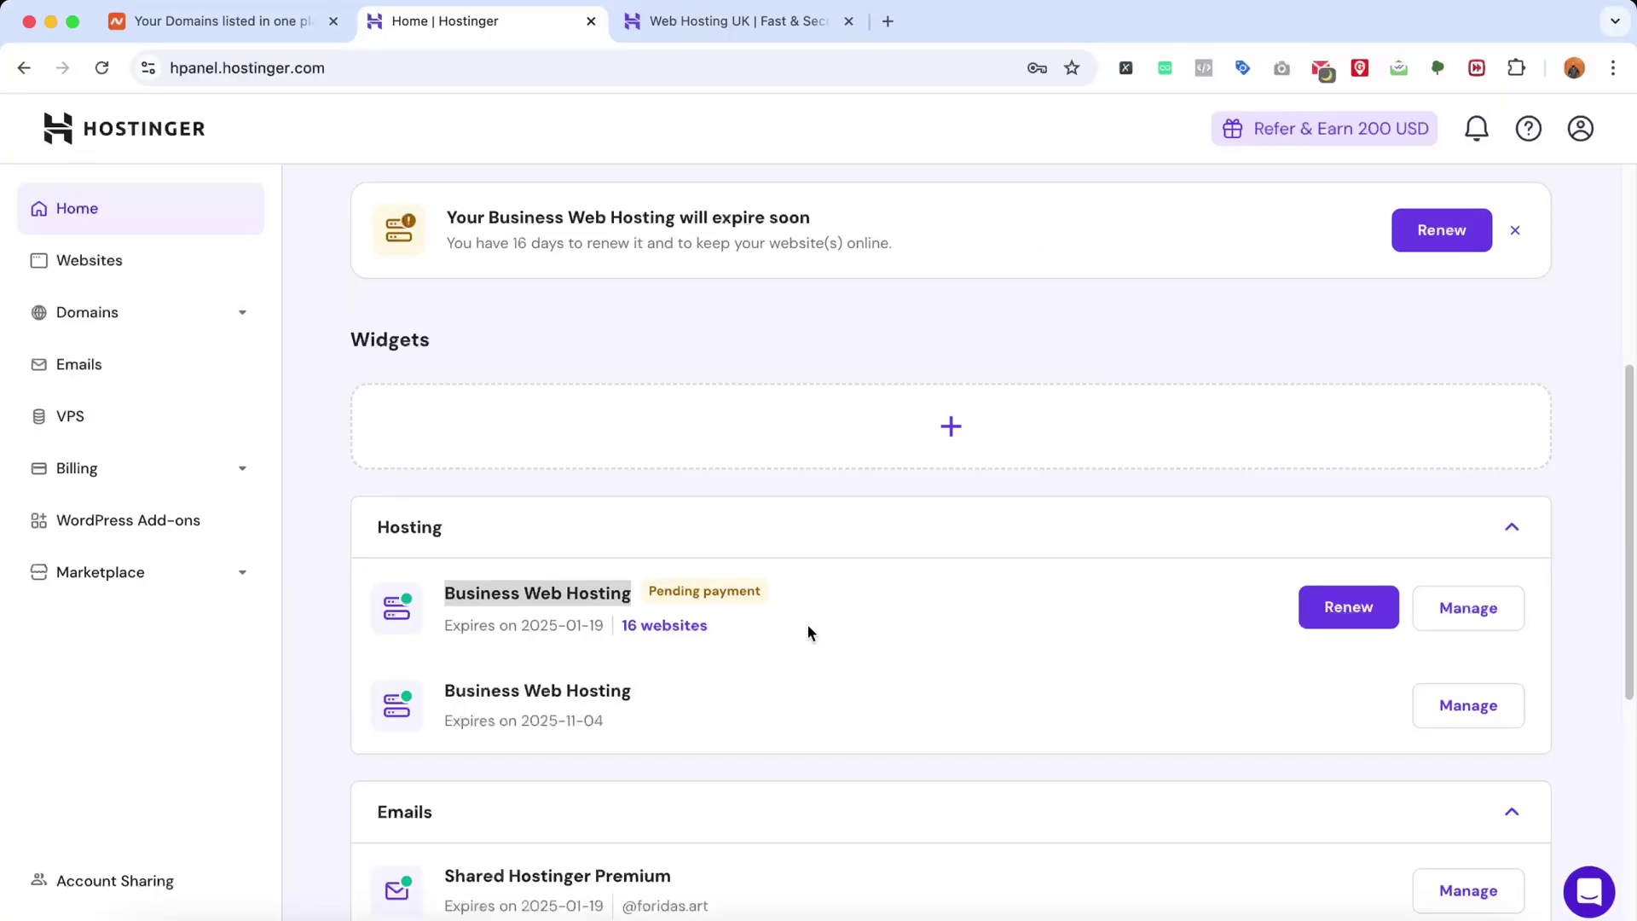
click(753, 34)
scroll(501, 610, up, 5)
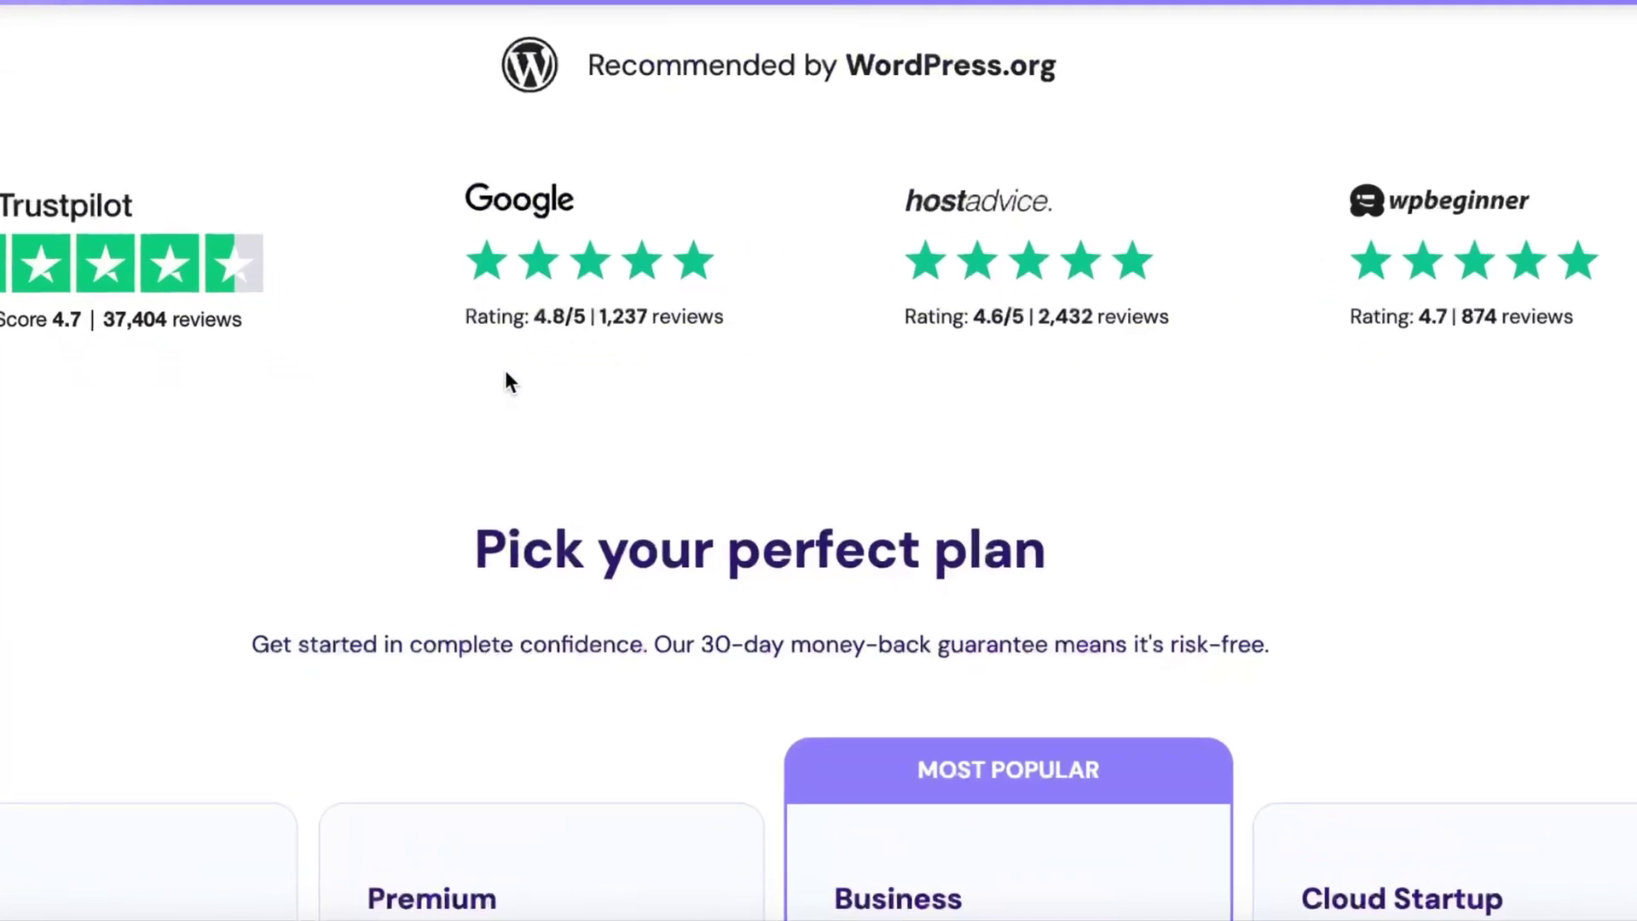
scroll(505, 370, down, 5)
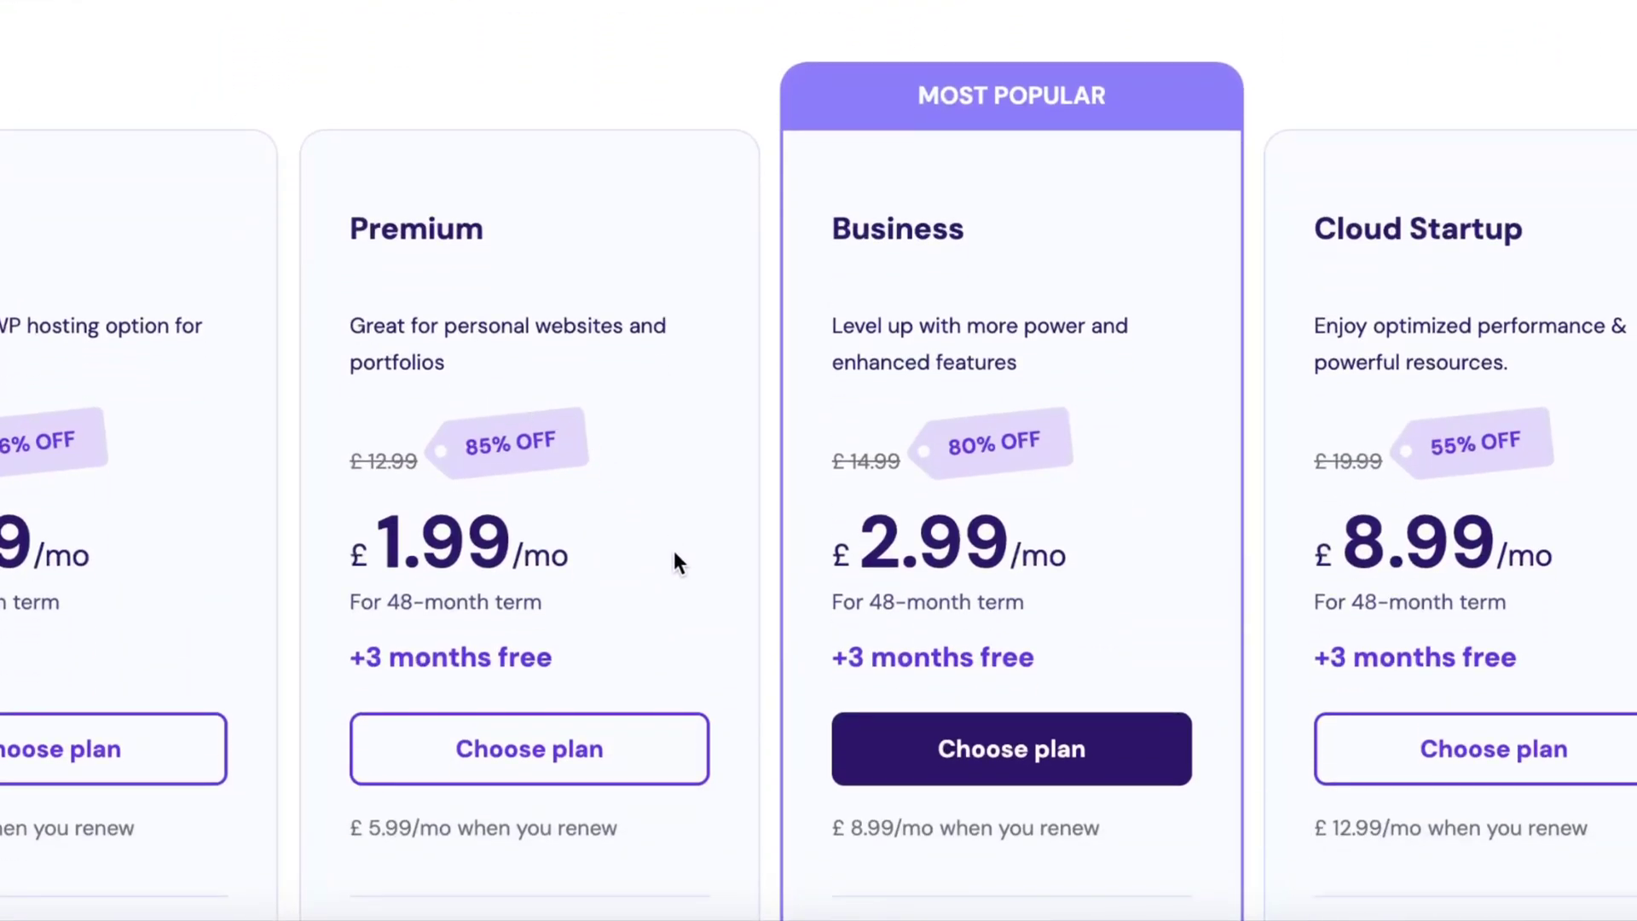
scroll(674, 552, down, 6)
scroll(428, 549, up, 1)
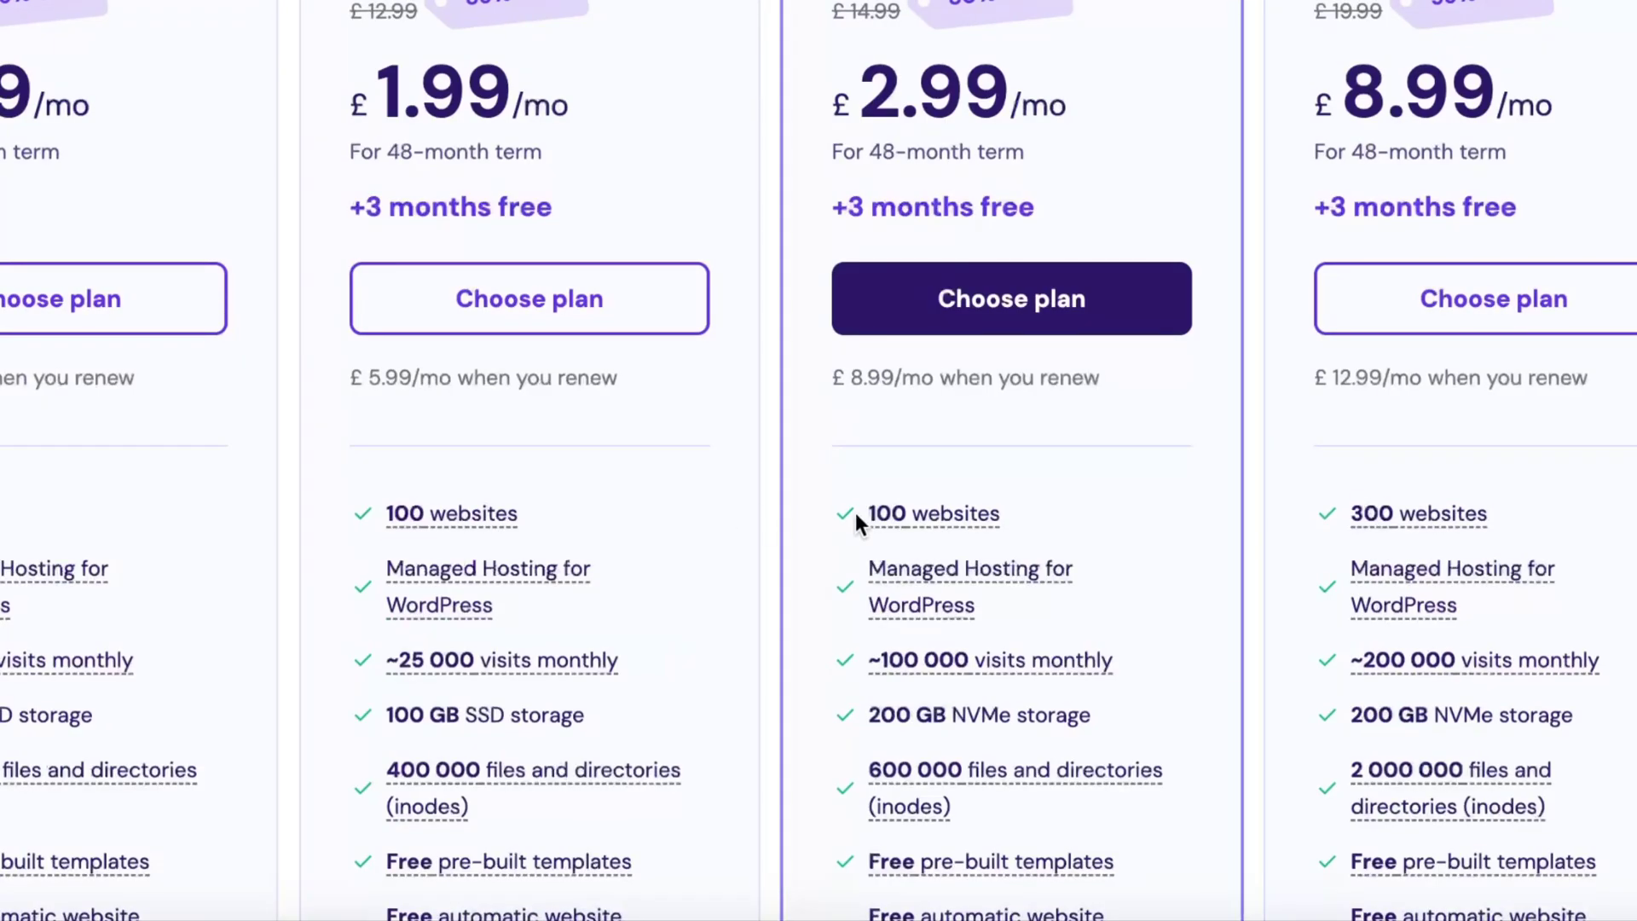
scroll(927, 524, up, 3)
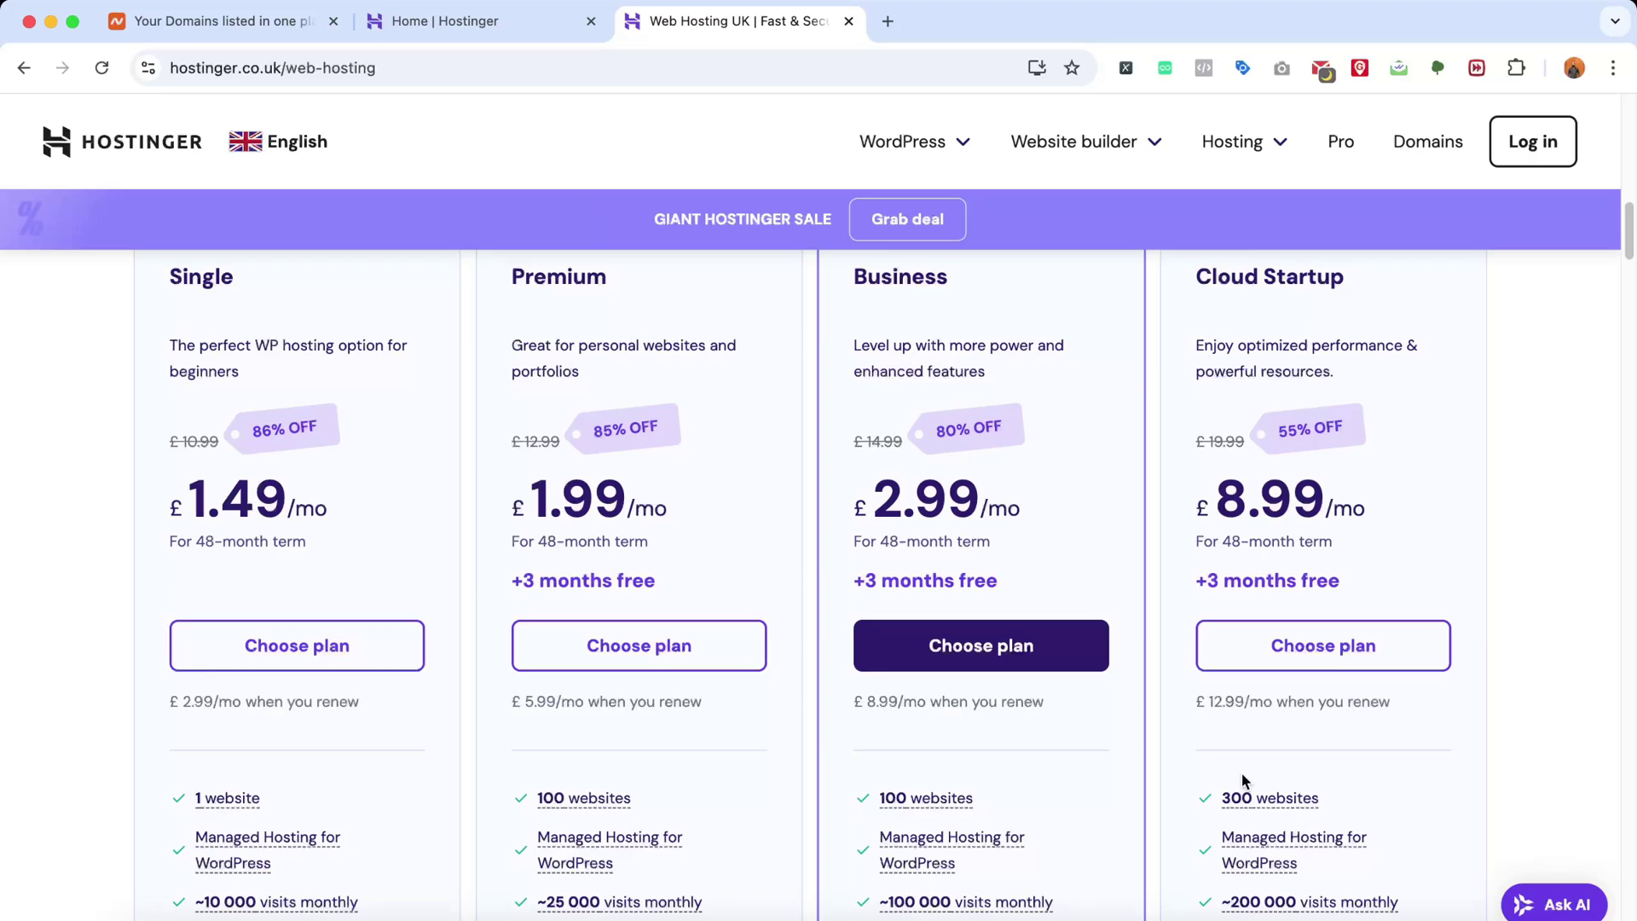
click(847, 22)
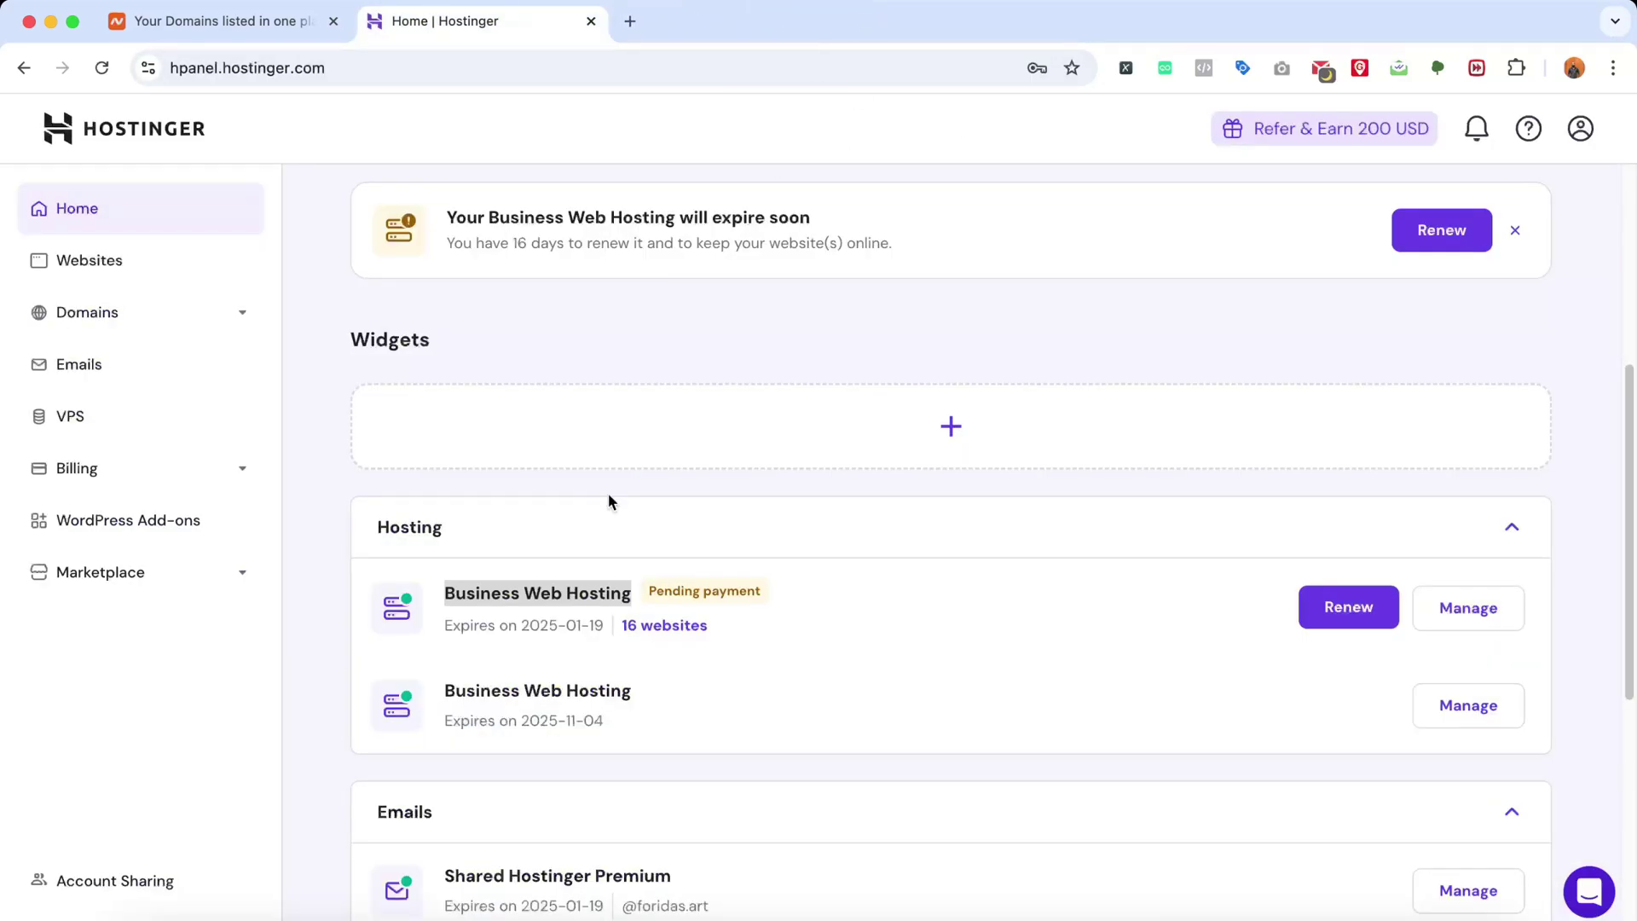
scroll(608, 501, up, 2)
scroll(618, 503, down, 1)
scroll(597, 505, up, 4)
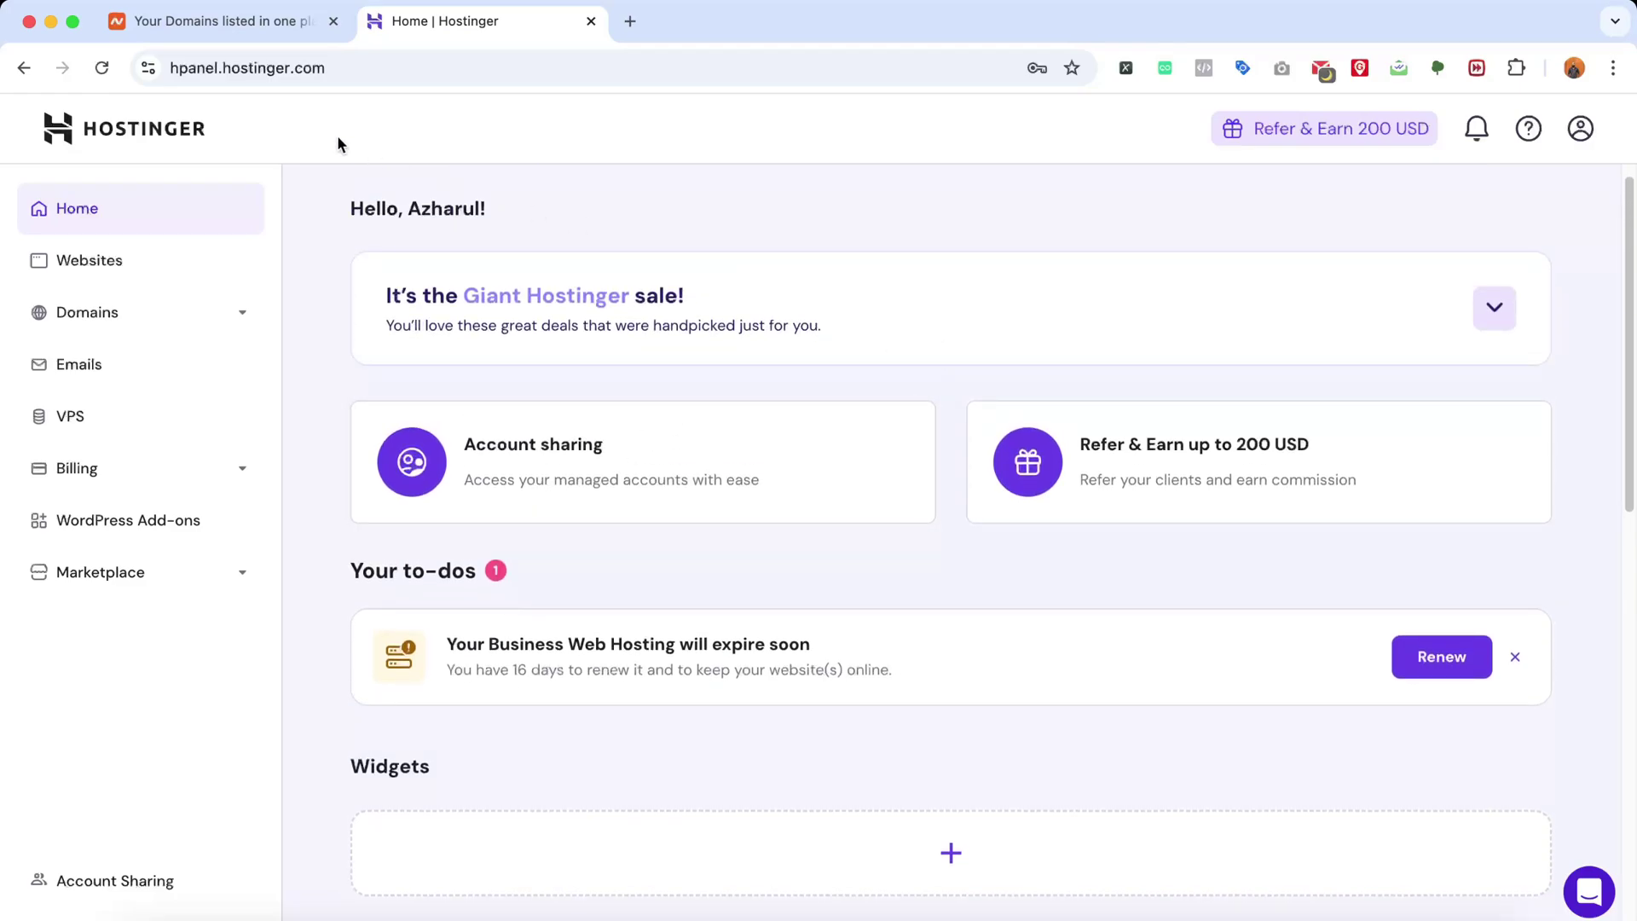
click(196, 25)
scroll(505, 408, up, 8)
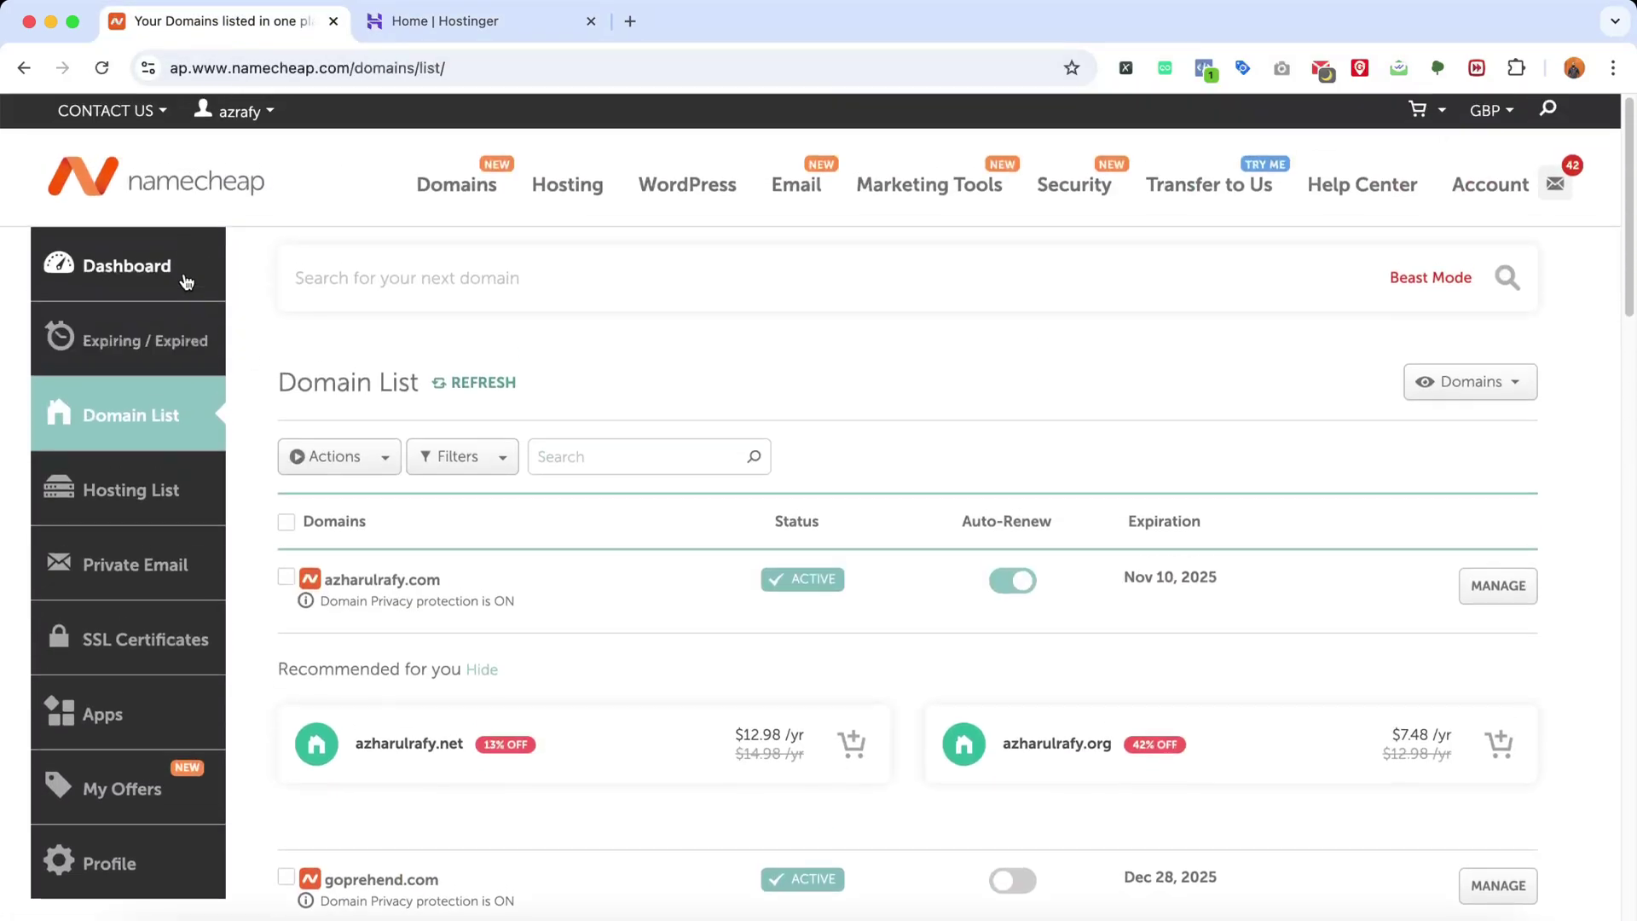
scroll(733, 408, down, 4)
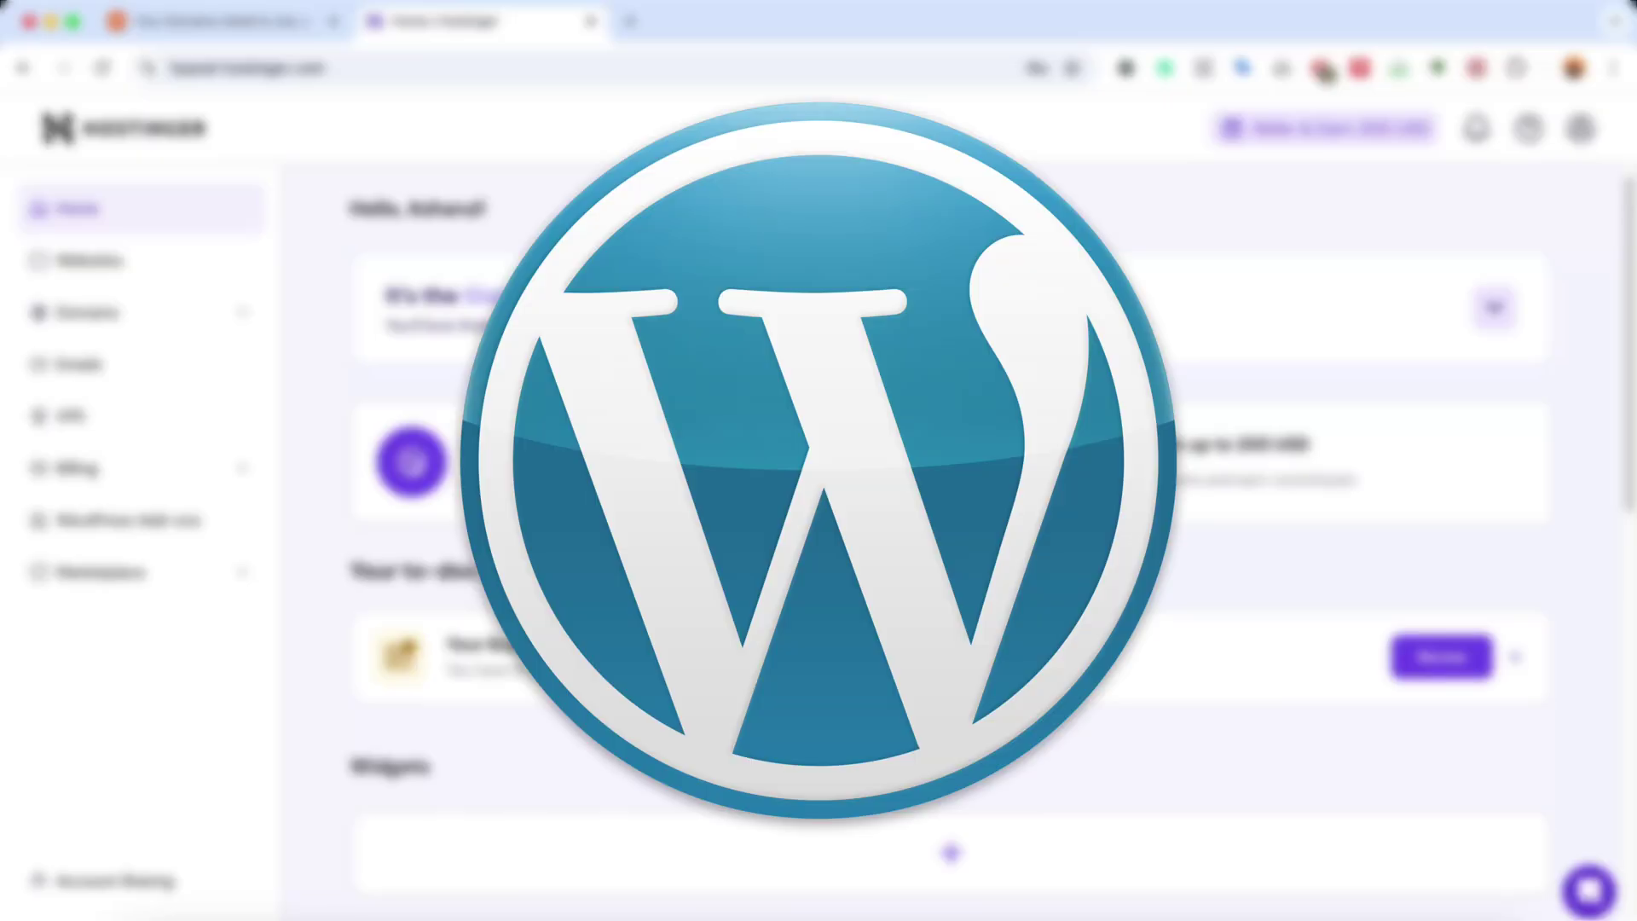
Open the Websites list of Business Web Hosting plans and expand the sale offer banner
scroll(344, 678, down, 3)
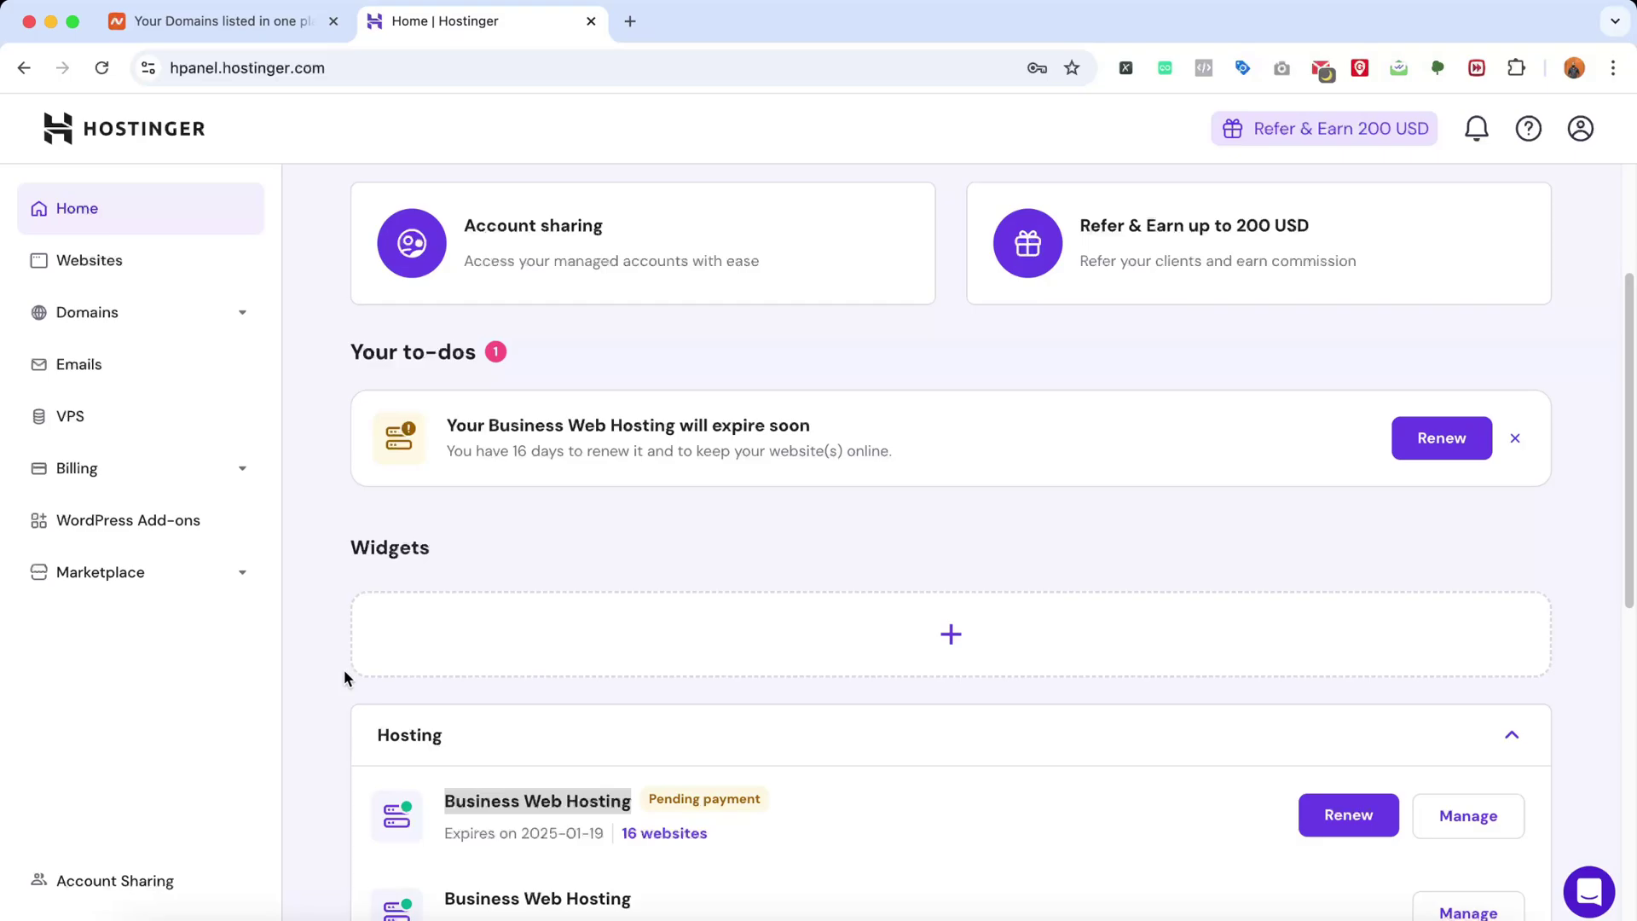
scroll(324, 613, up, 3)
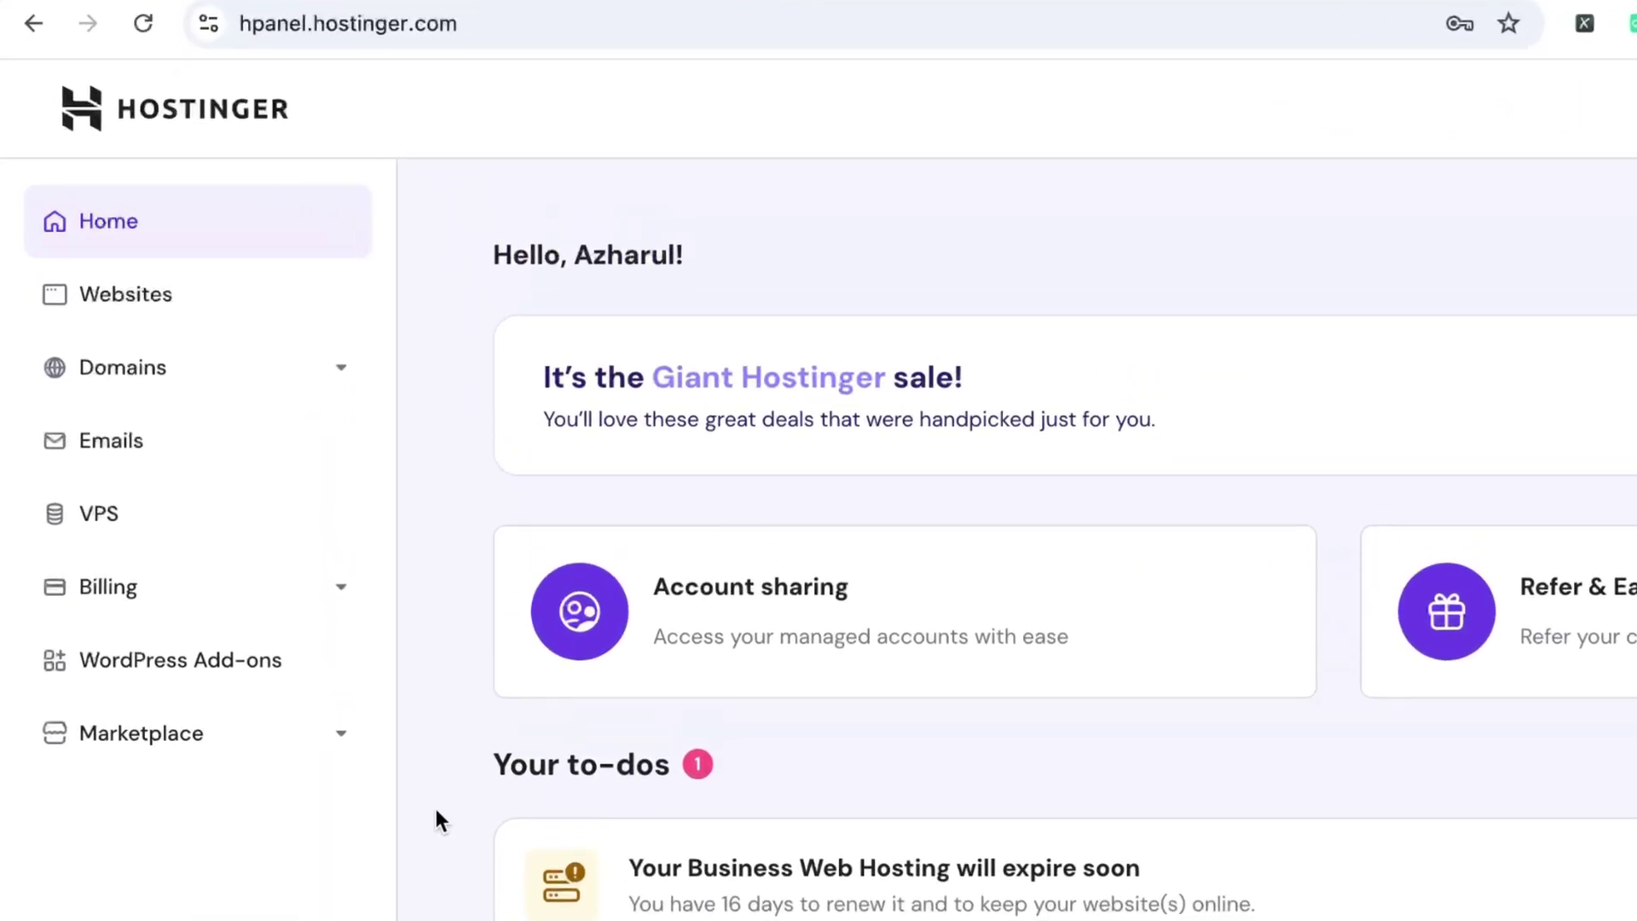
scroll(542, 797, down, 2)
click(156, 321)
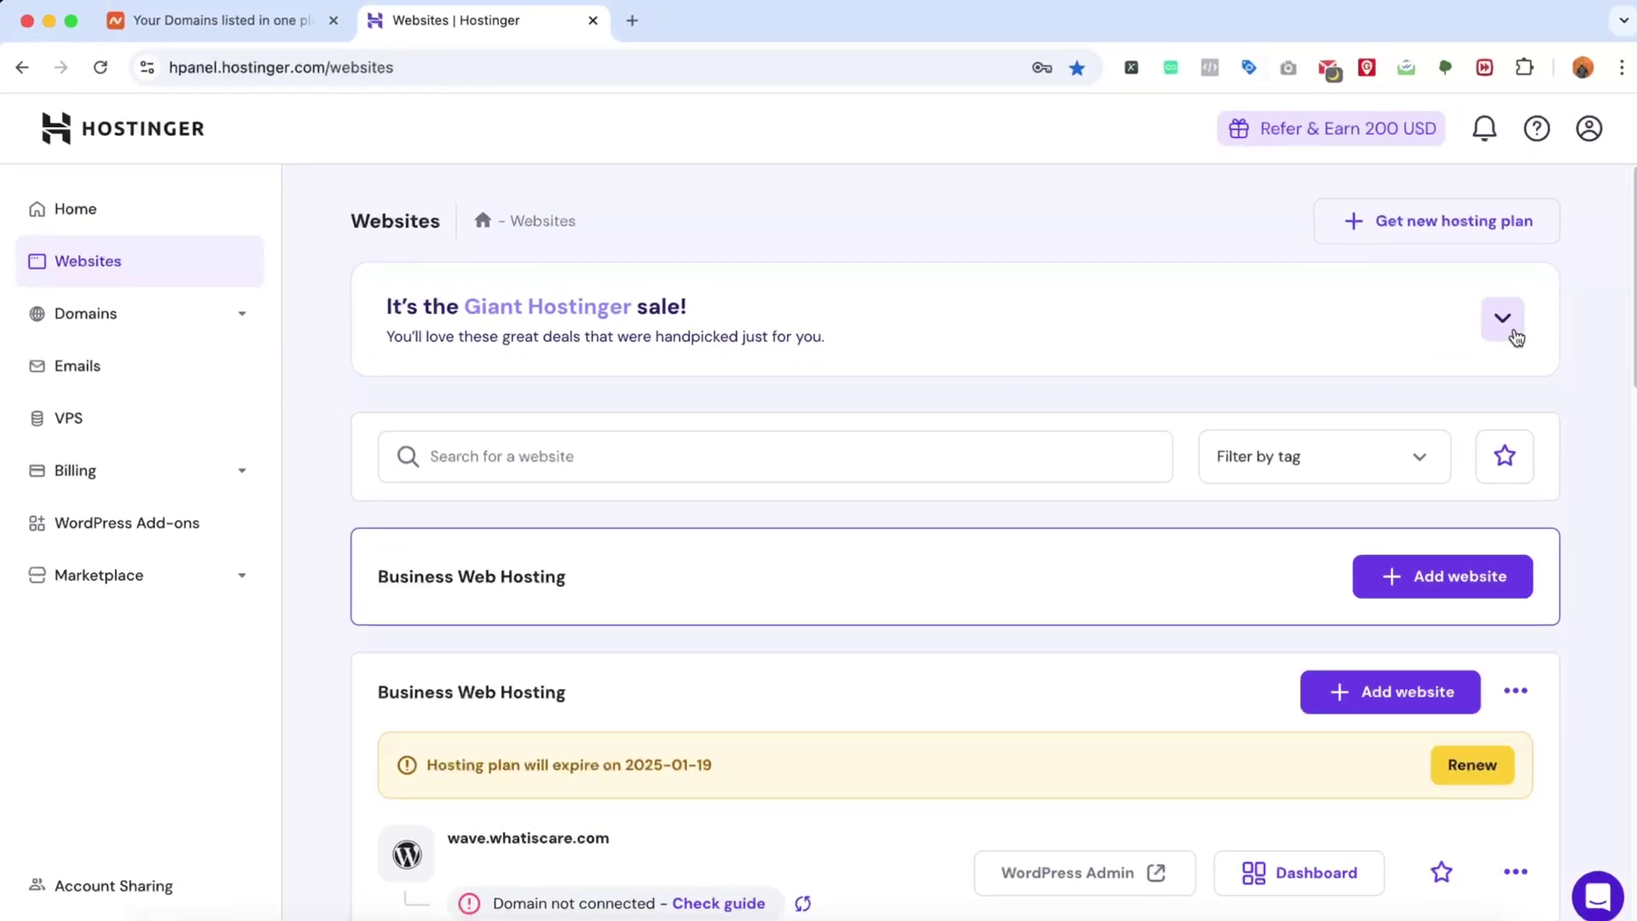
click(1516, 338)
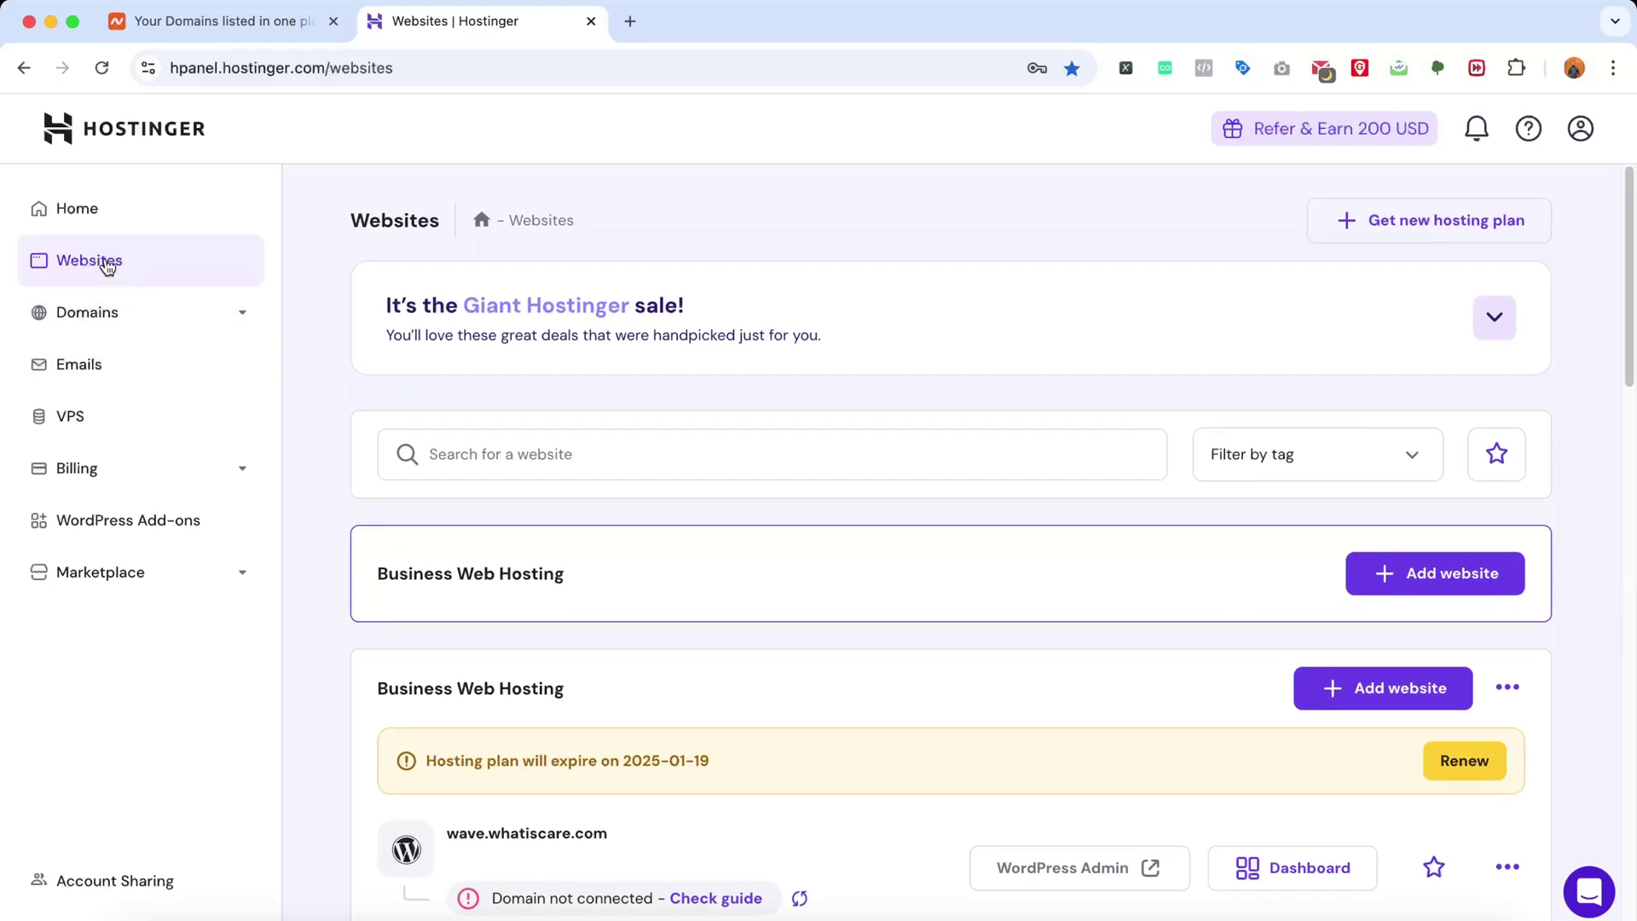
Add a website to the first plan, agree to the beta tester terms, and choose Create new website
click(1435, 588)
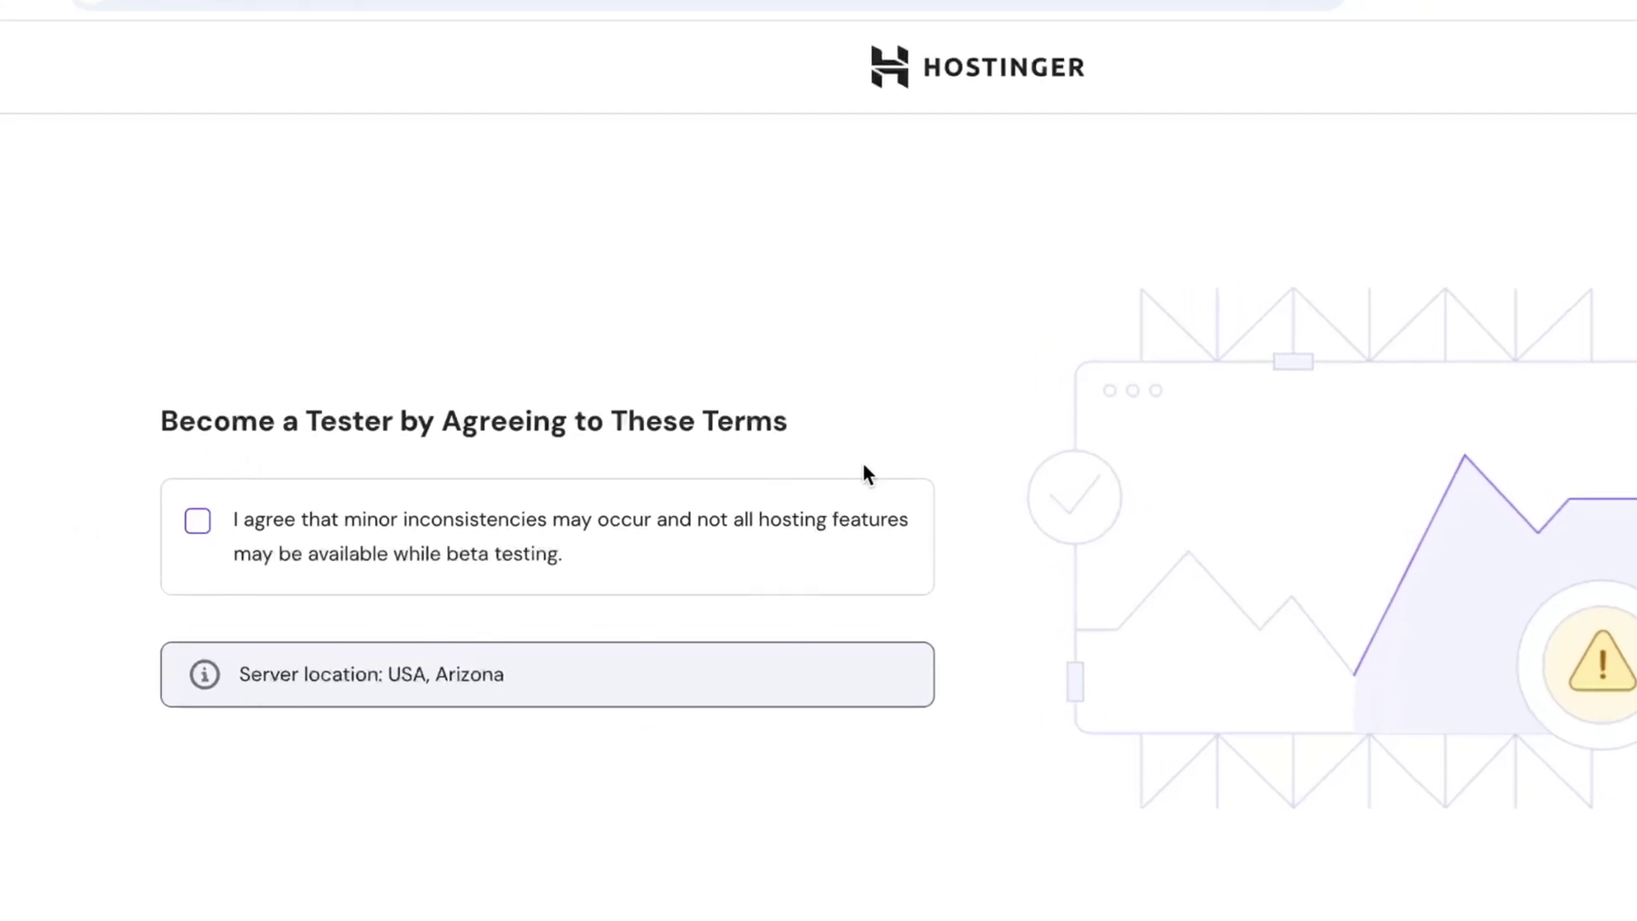
click(196, 521)
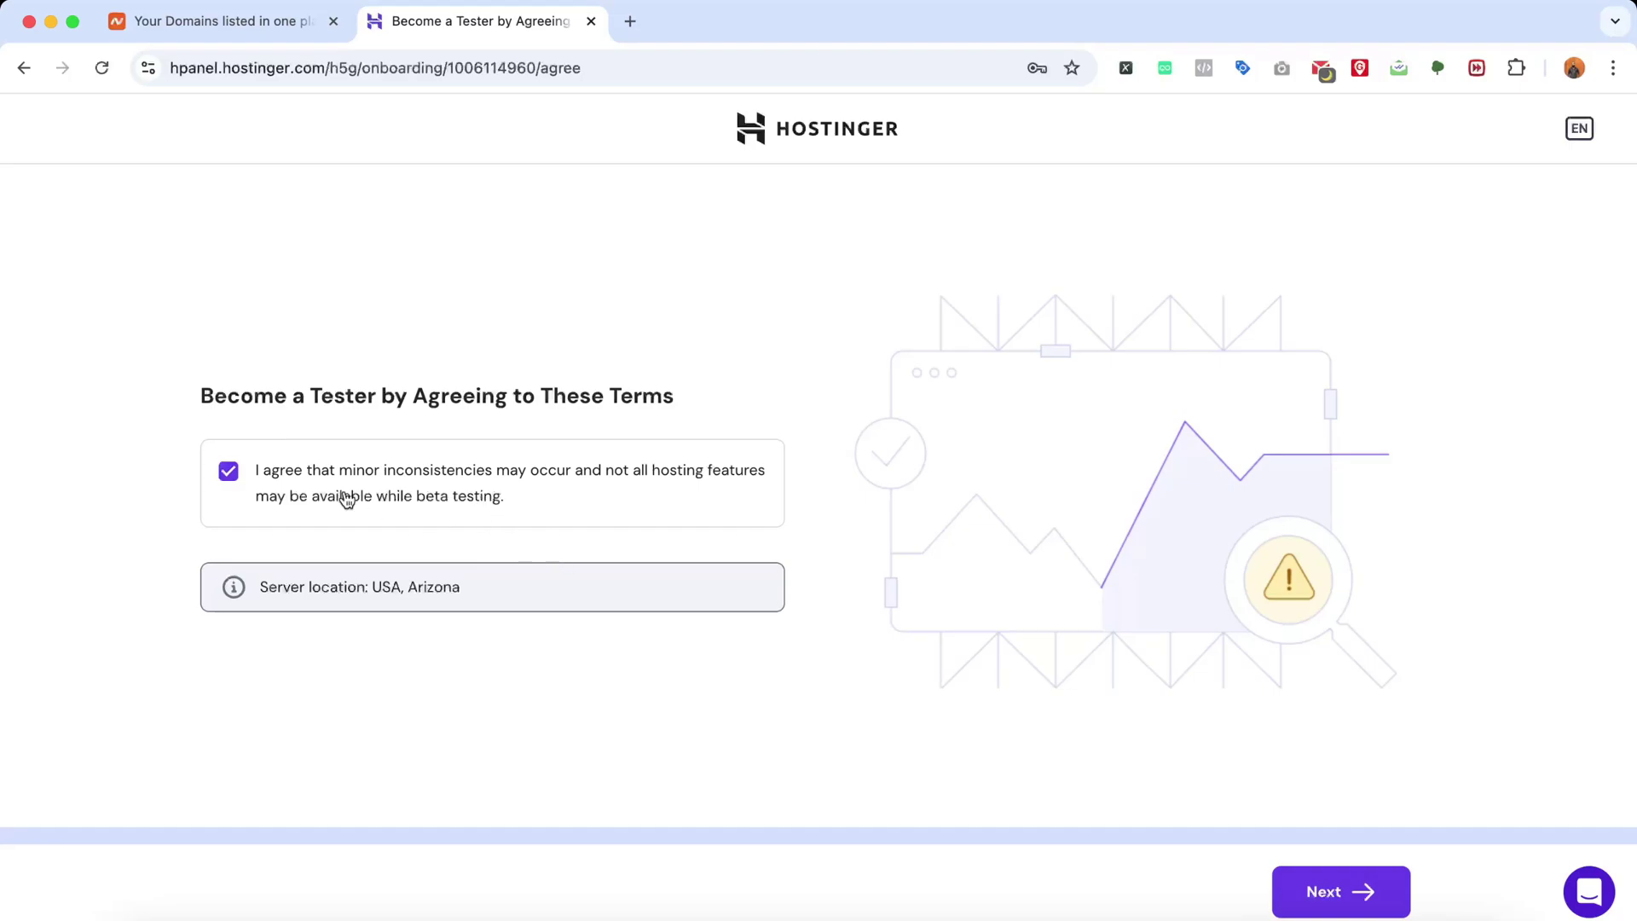
click(1335, 900)
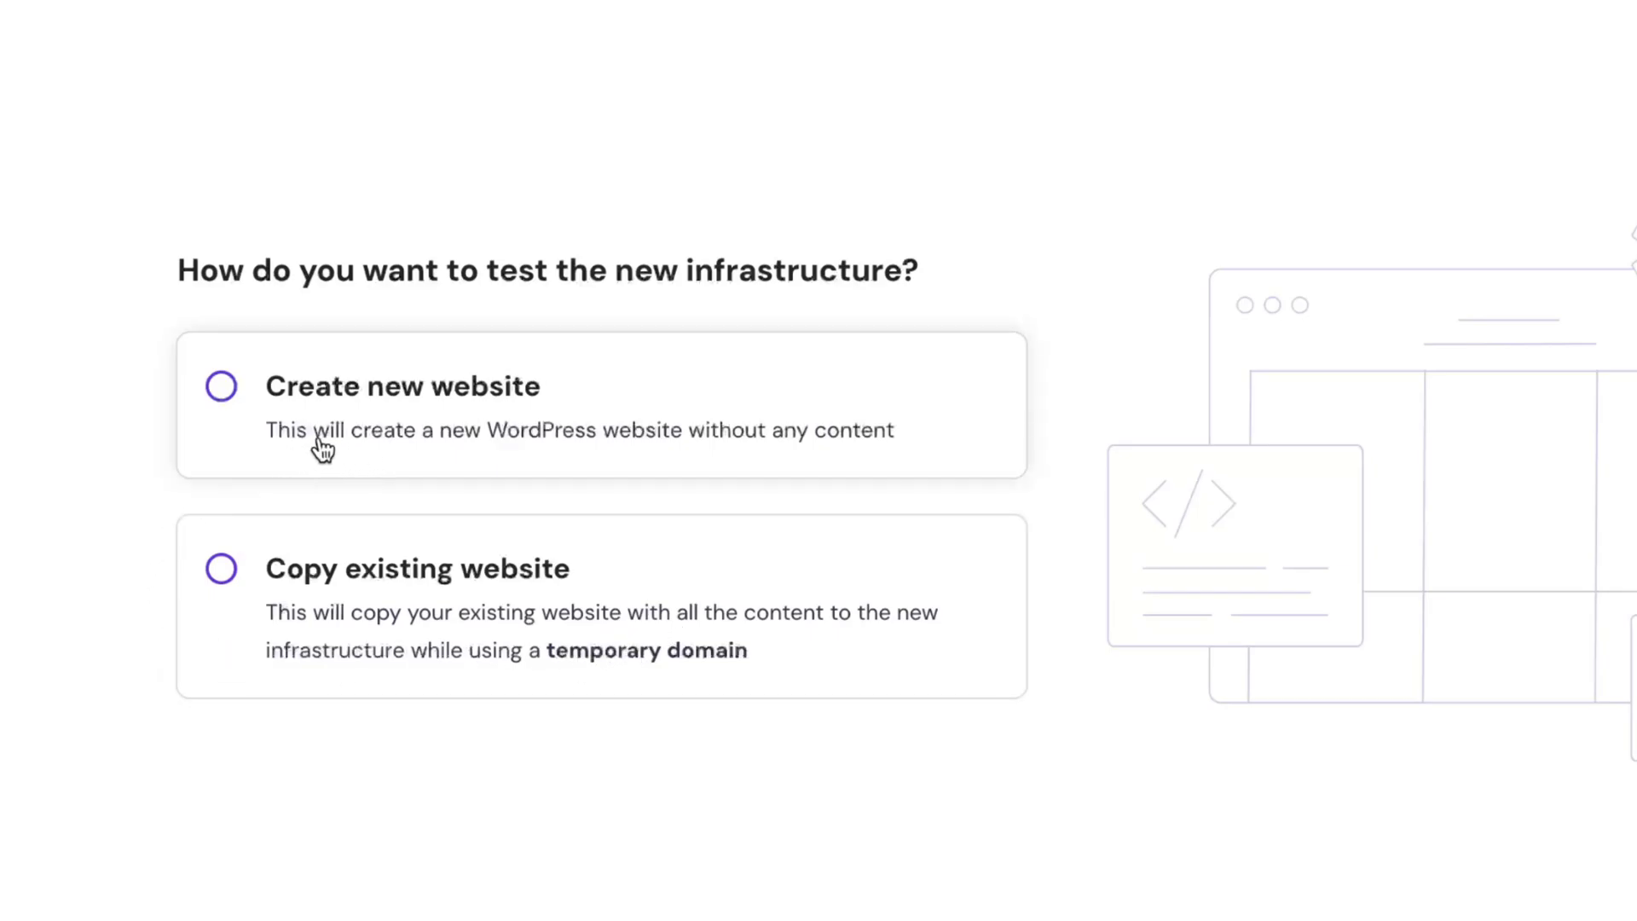
click(200, 463)
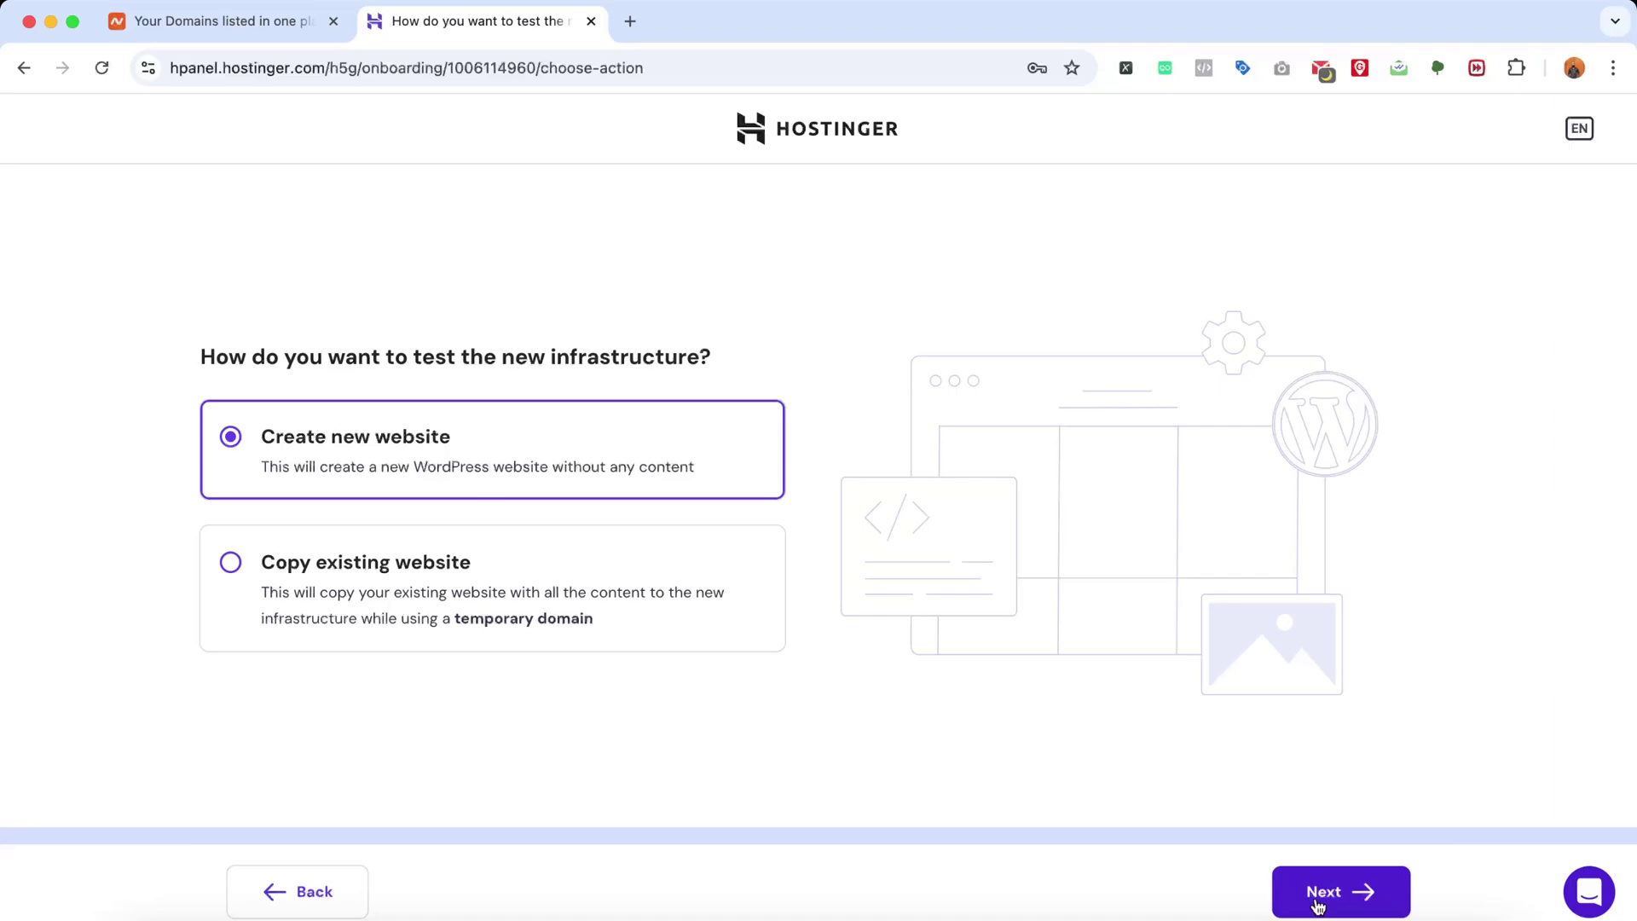
Go to the WordPress login setup and replace the admin e-mail with the pasted address
click(1317, 905)
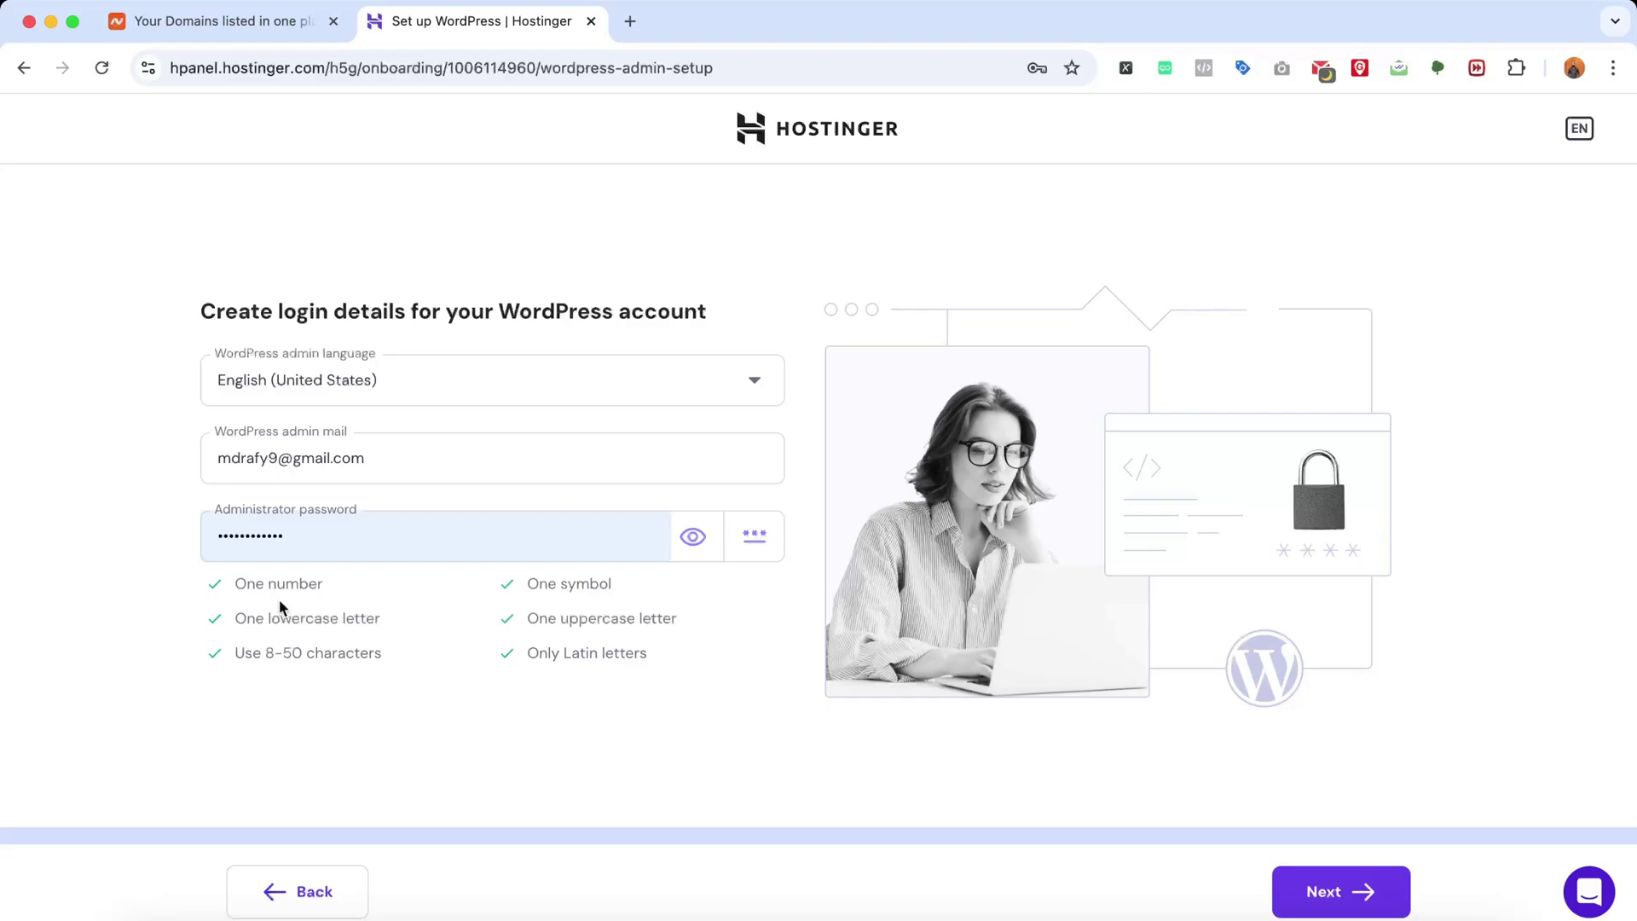
triple_click(230, 458)
key(ctrl+c)
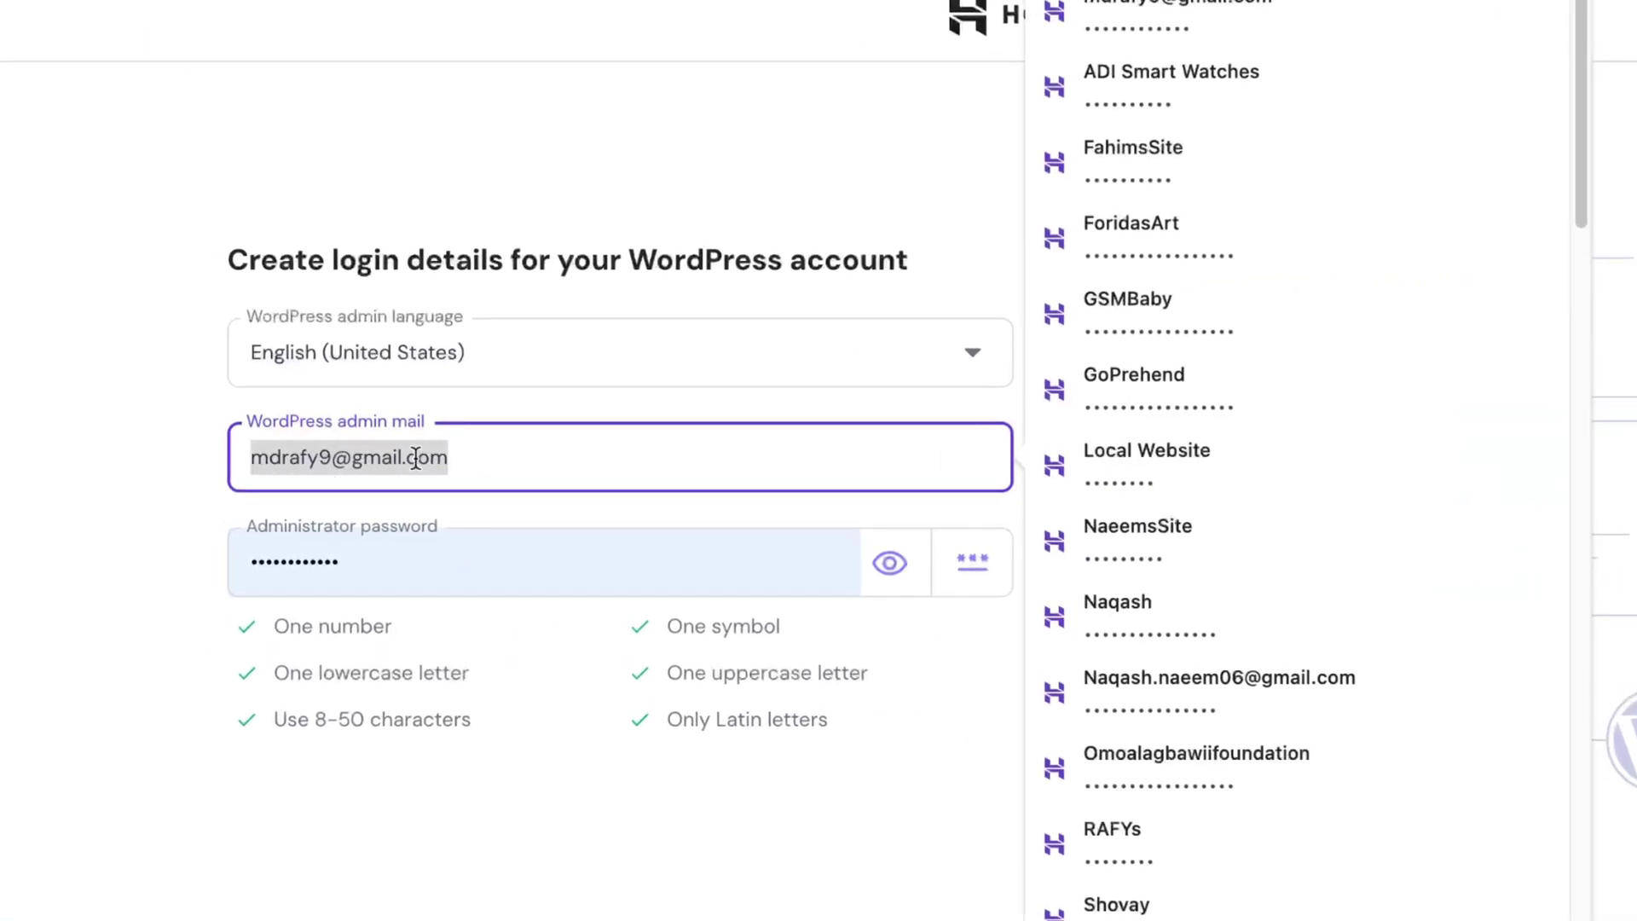
key(BackSpace)
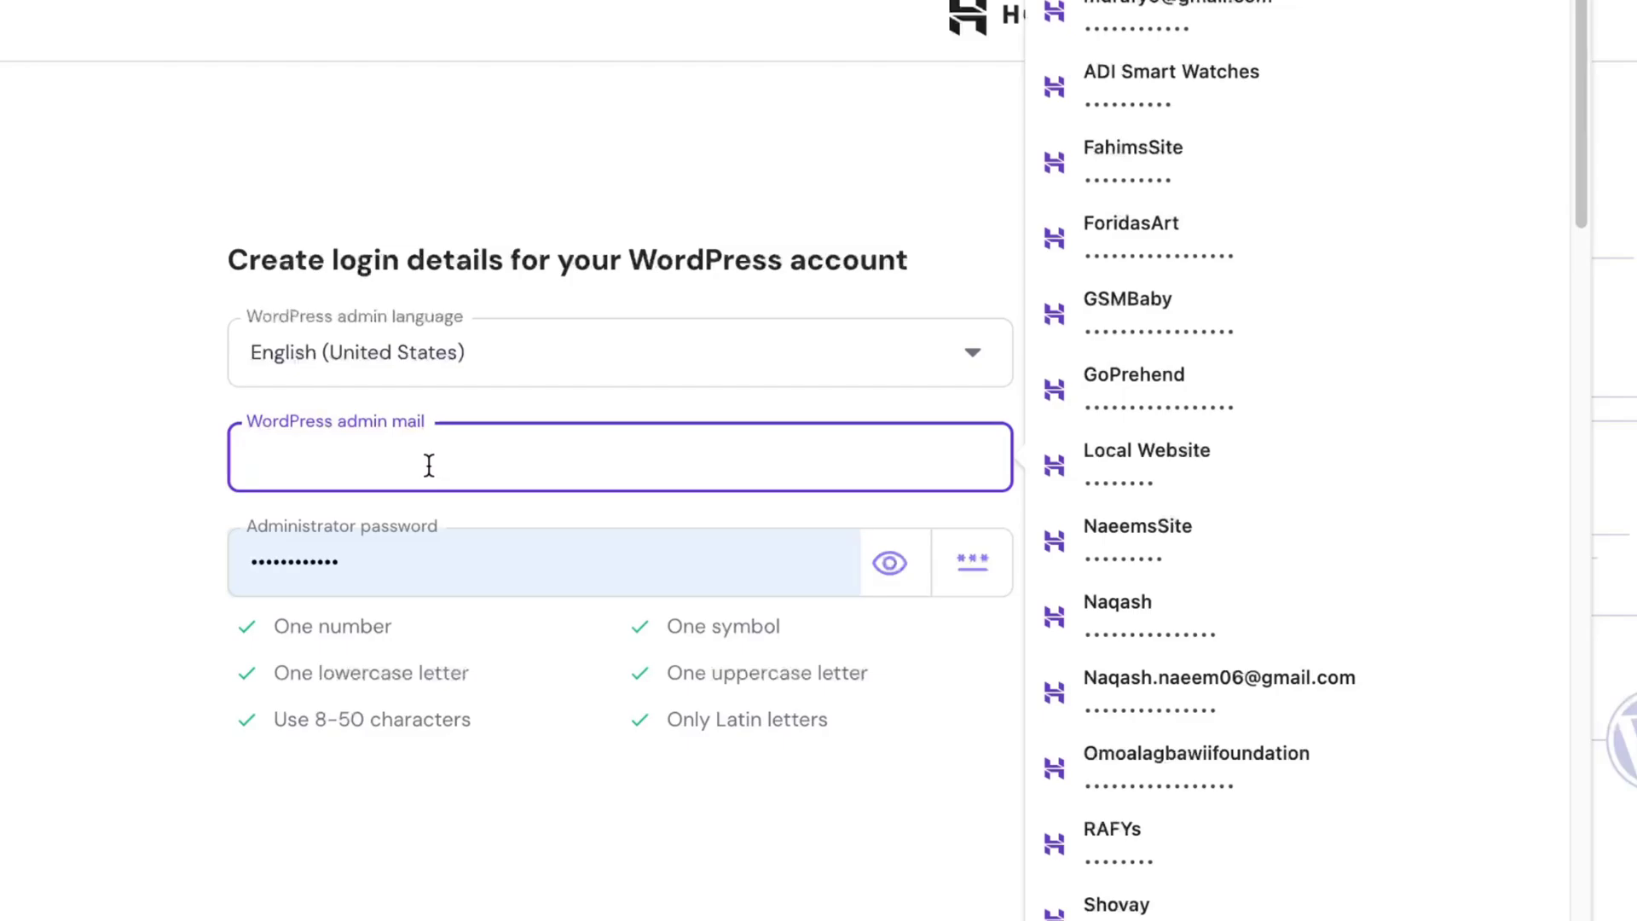
text(youd)
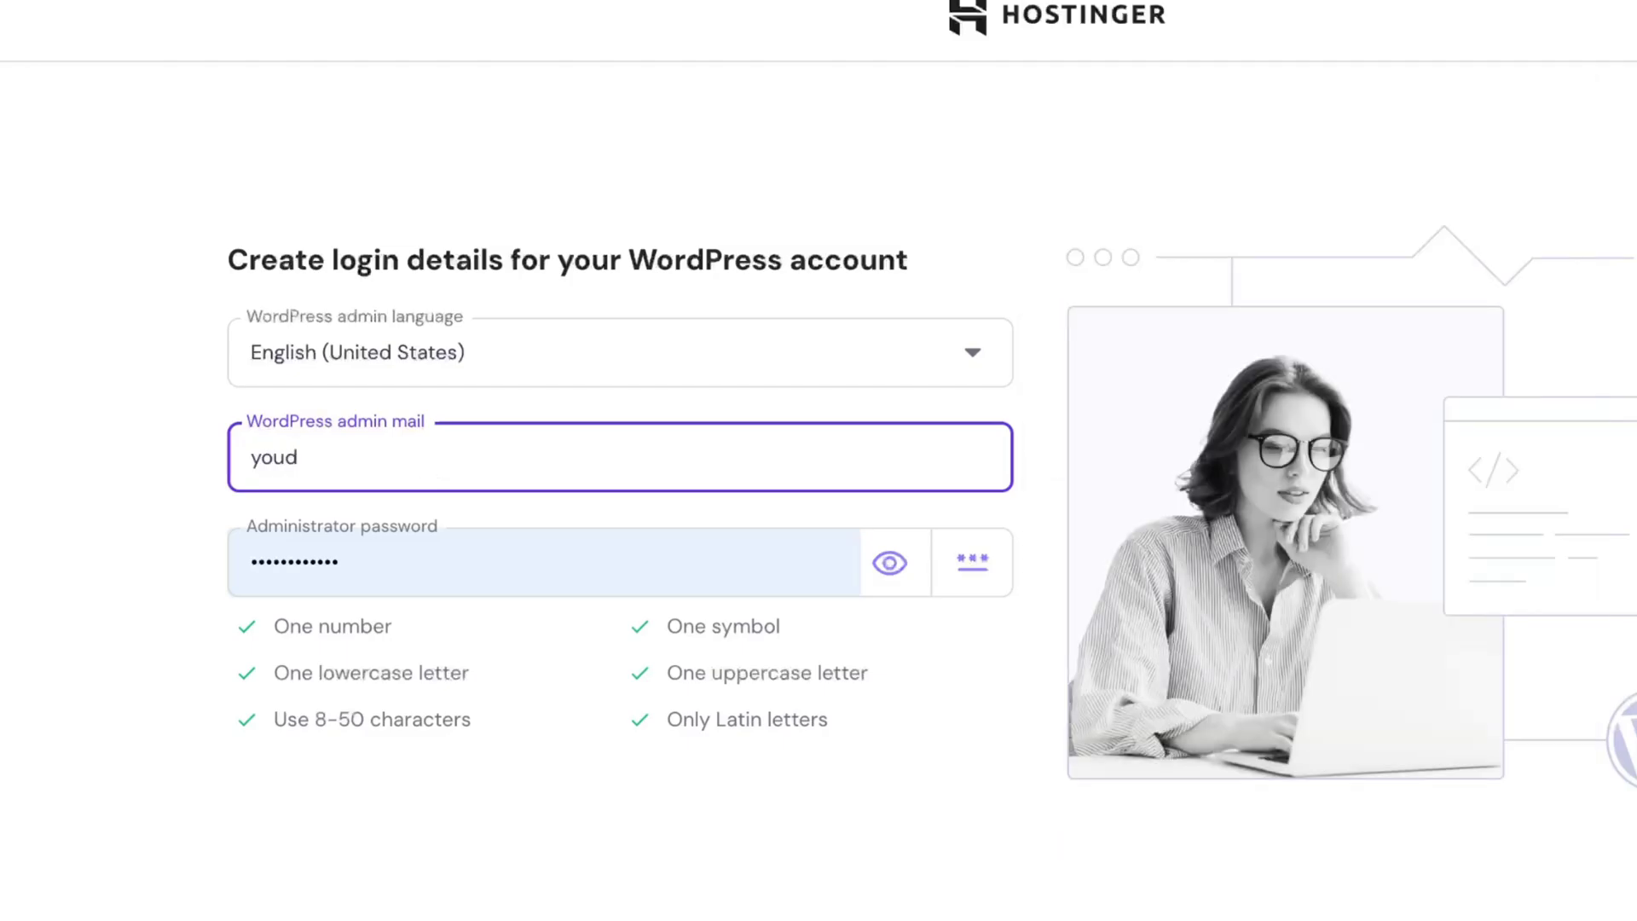
key(BackSpace)
key(BackSpace)
key(BackSpace)
key(BackSpace)
key(ctrl+v)
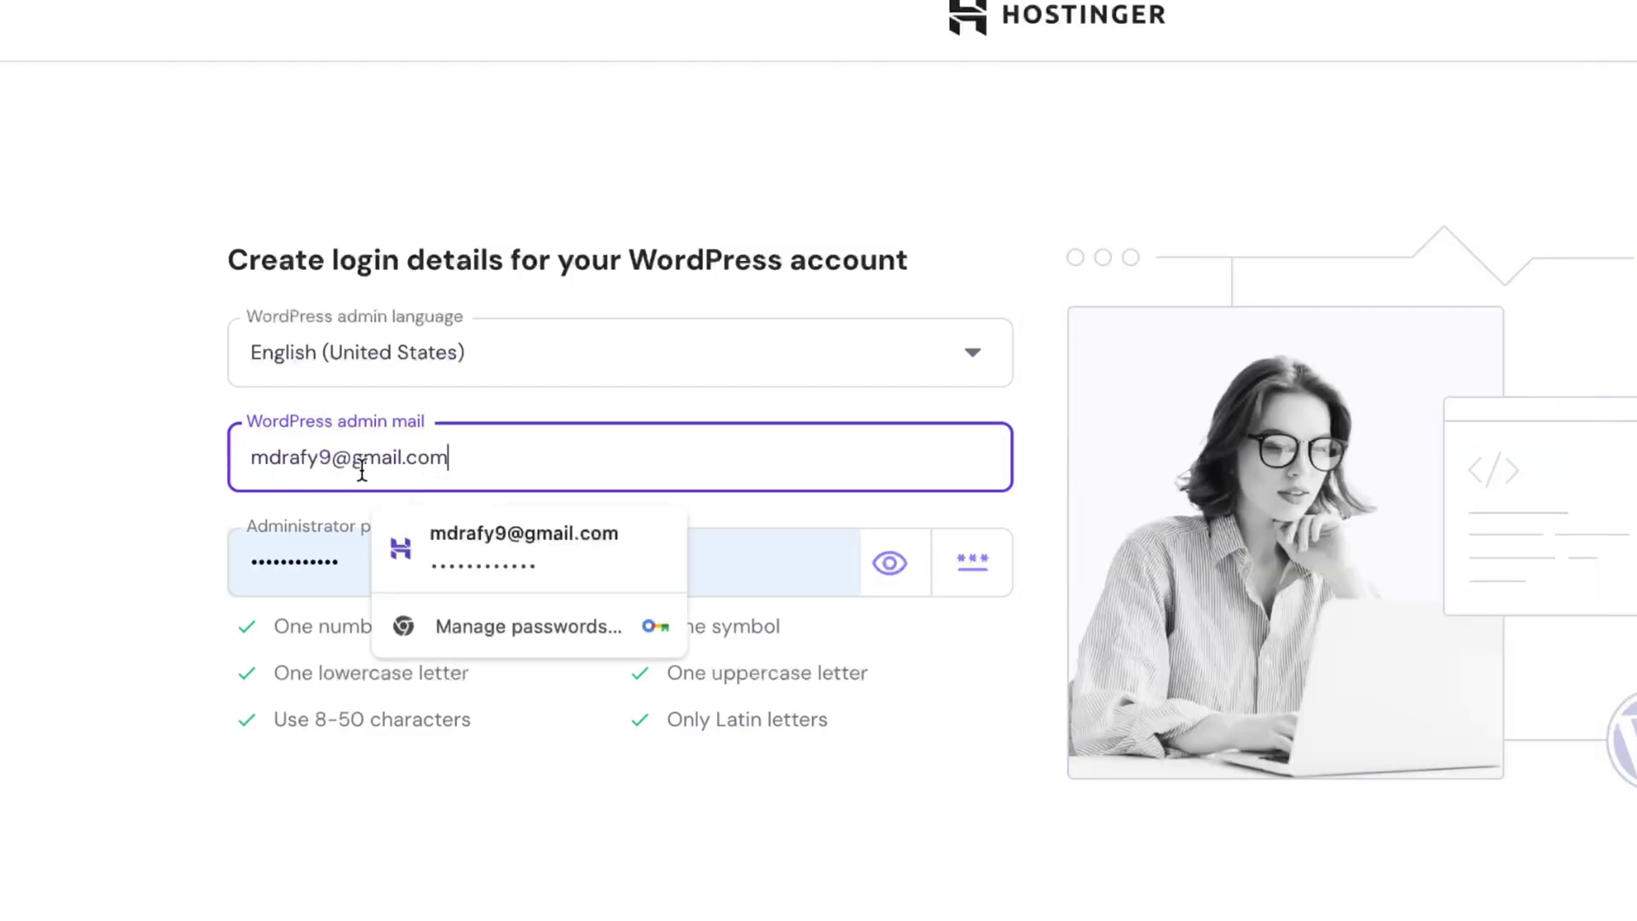
click(95, 416)
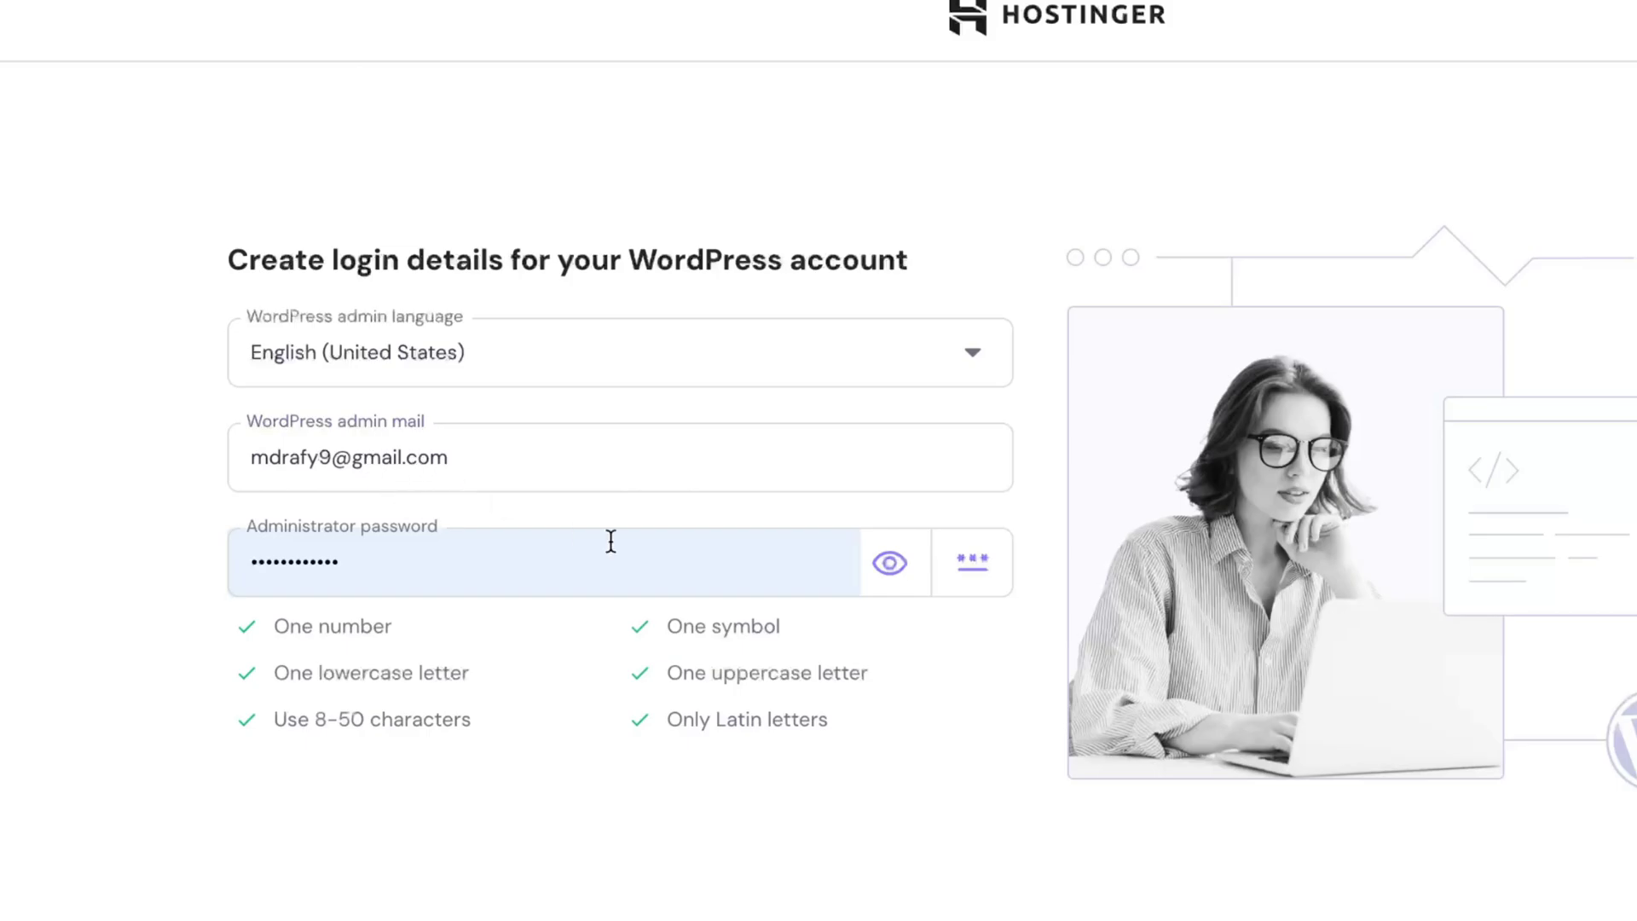
Replace the administrator password with a pasted one that meets every requirement
click(358, 575)
double_click(335, 566)
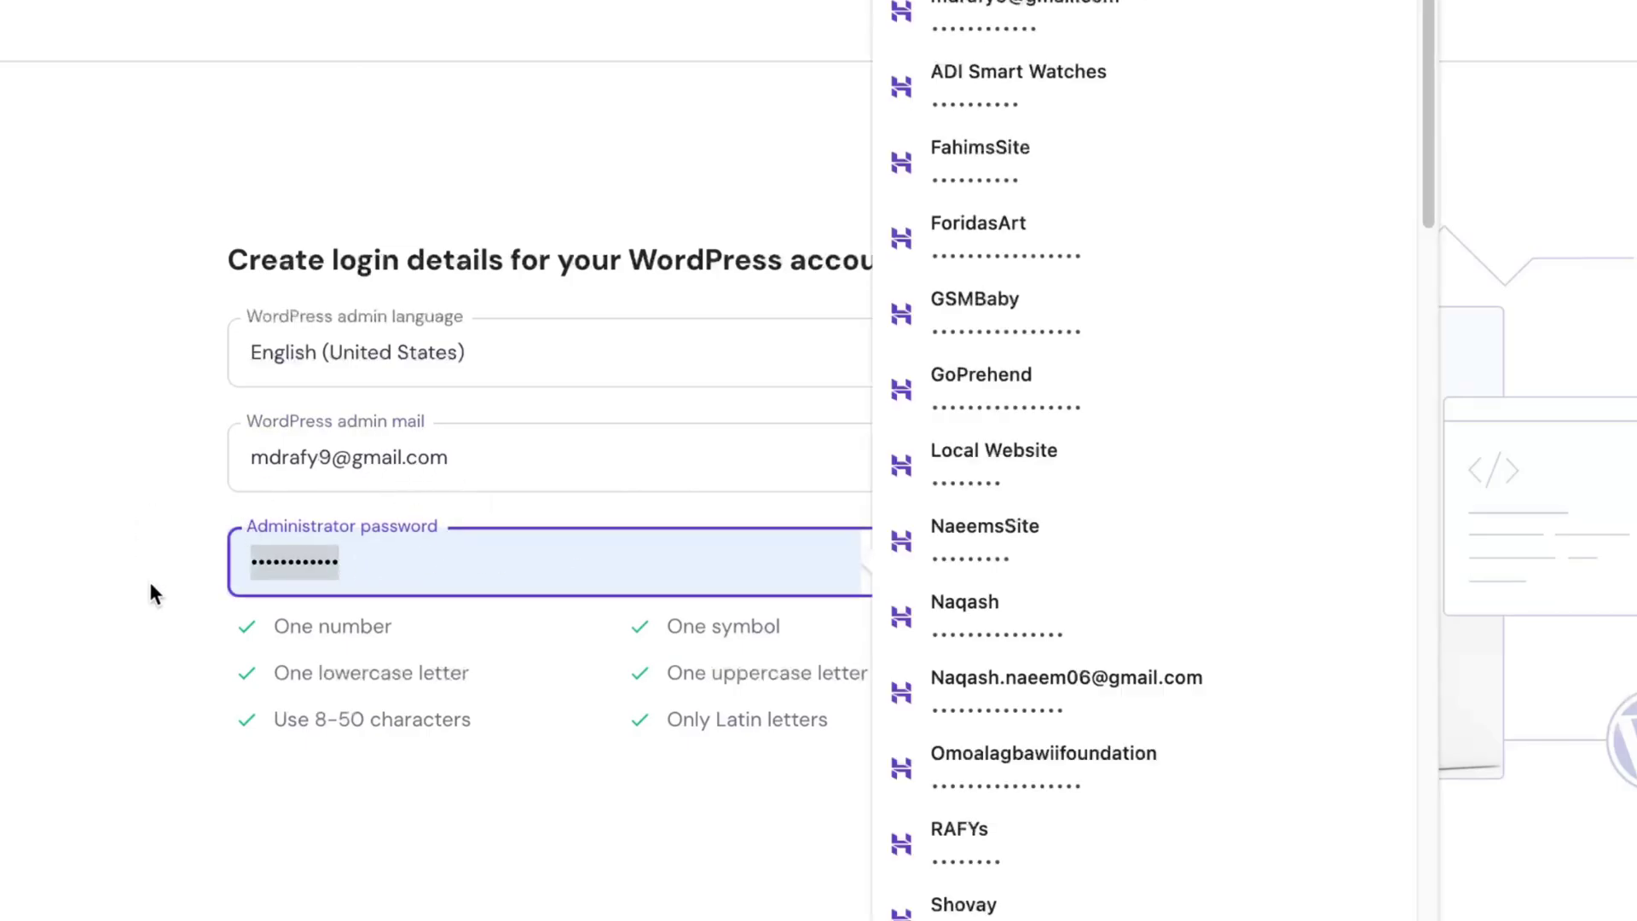
key(BackSpace)
key(ctrl+v)
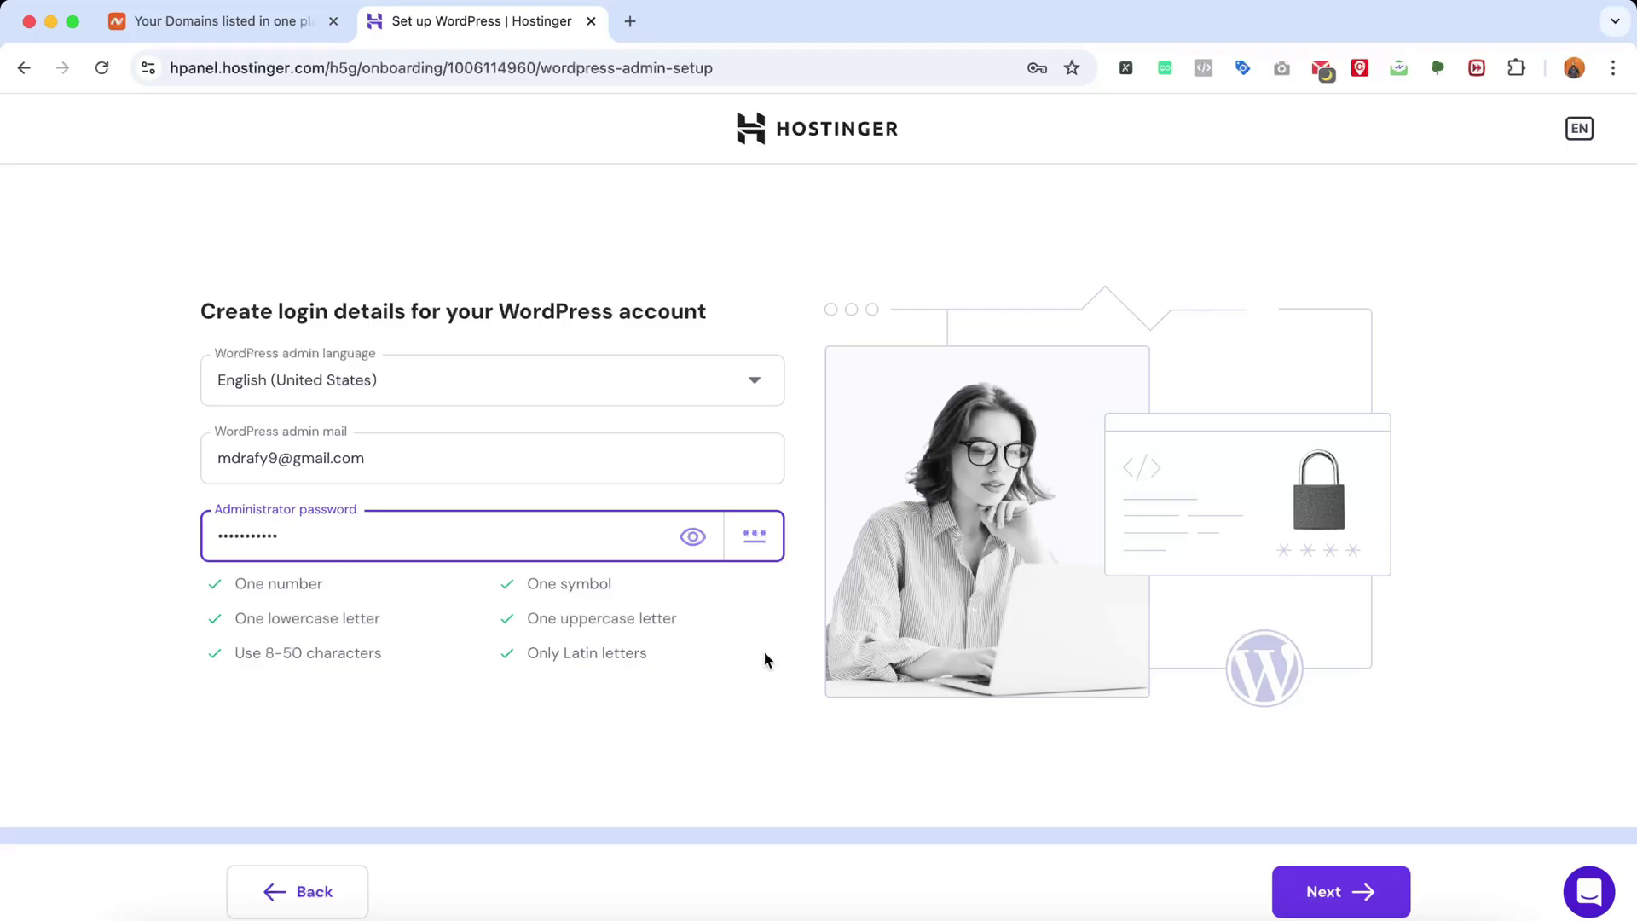
Advance to the Choose a Domain step and dismiss Chrome's 'Update password?' prompt
click(1320, 895)
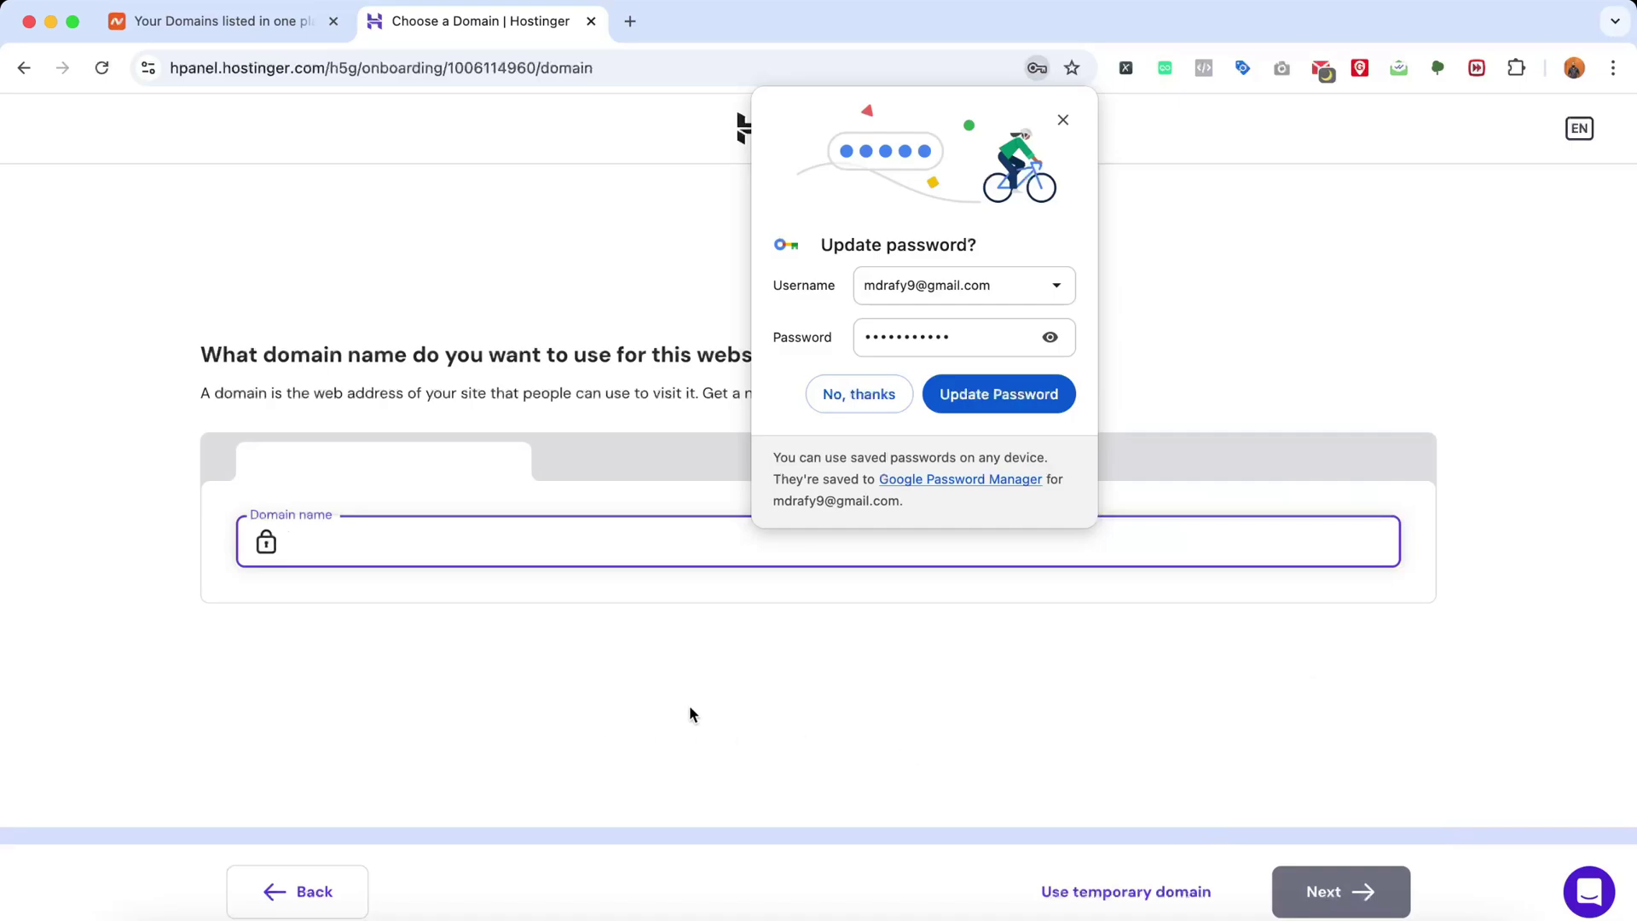
click(1062, 122)
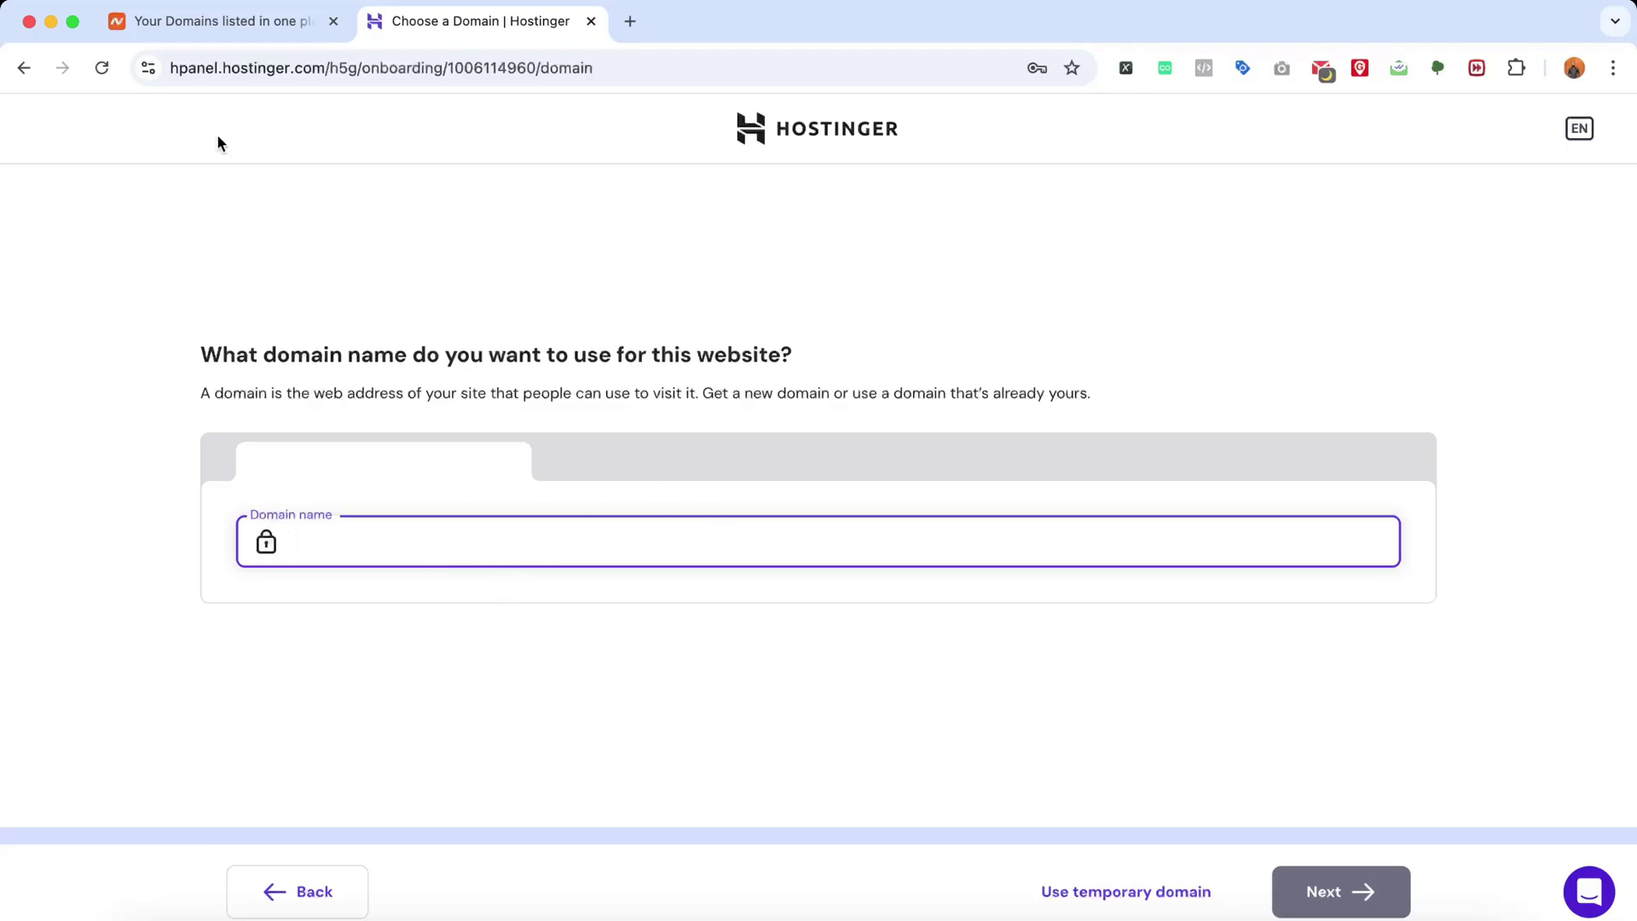
Open healthsonly.com's management page in Namecheap and copy its domain name
click(198, 27)
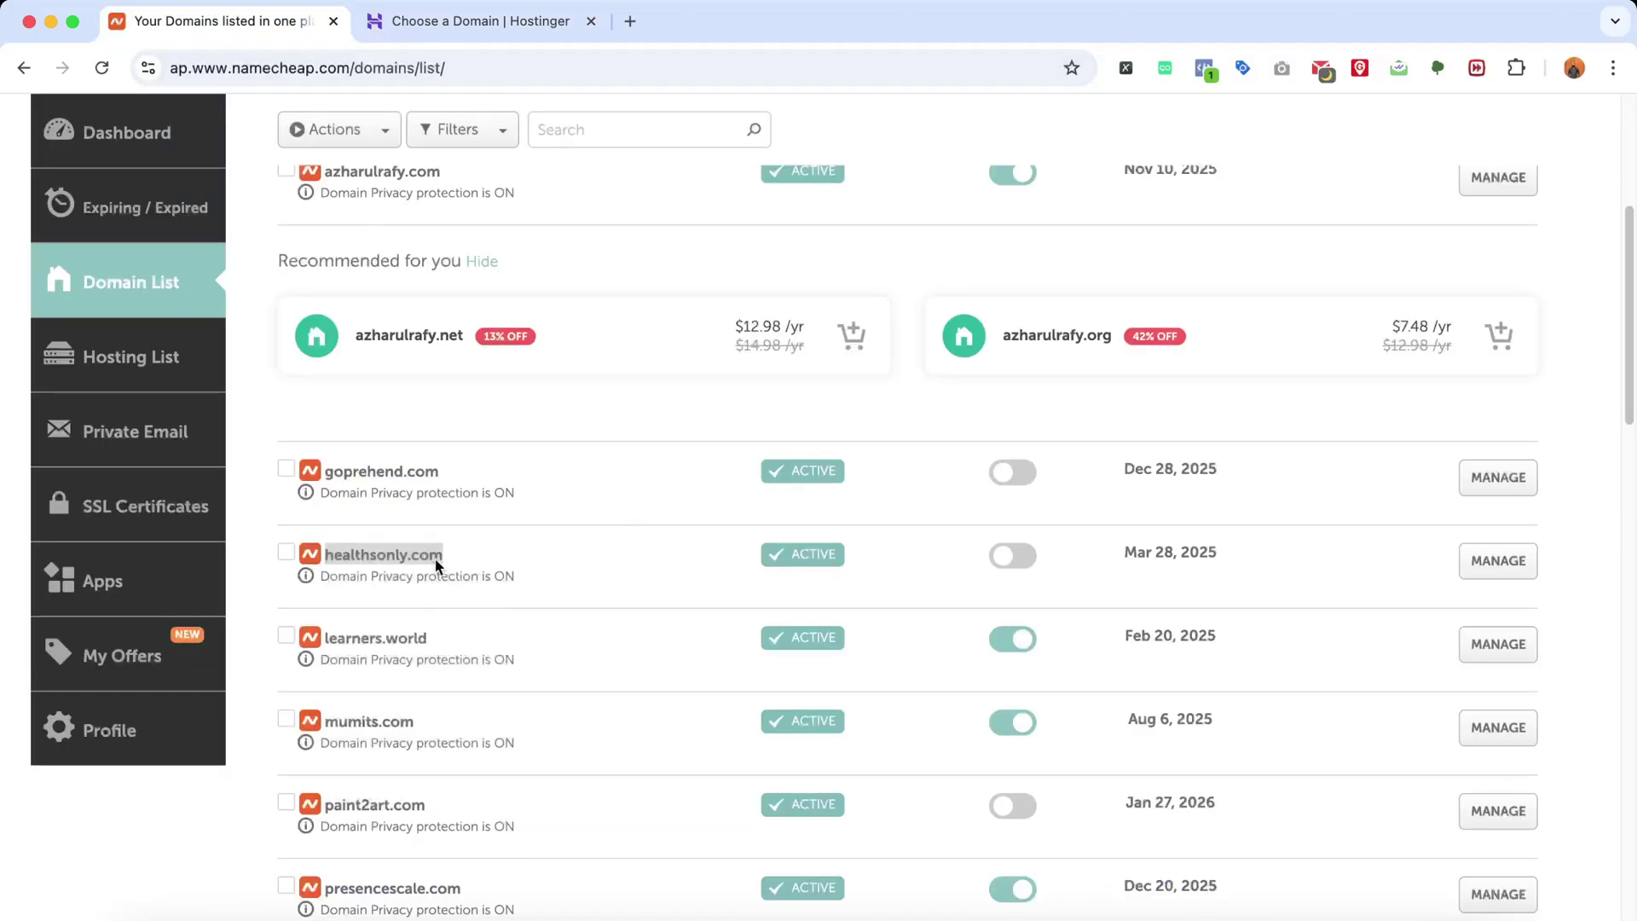
click(1488, 563)
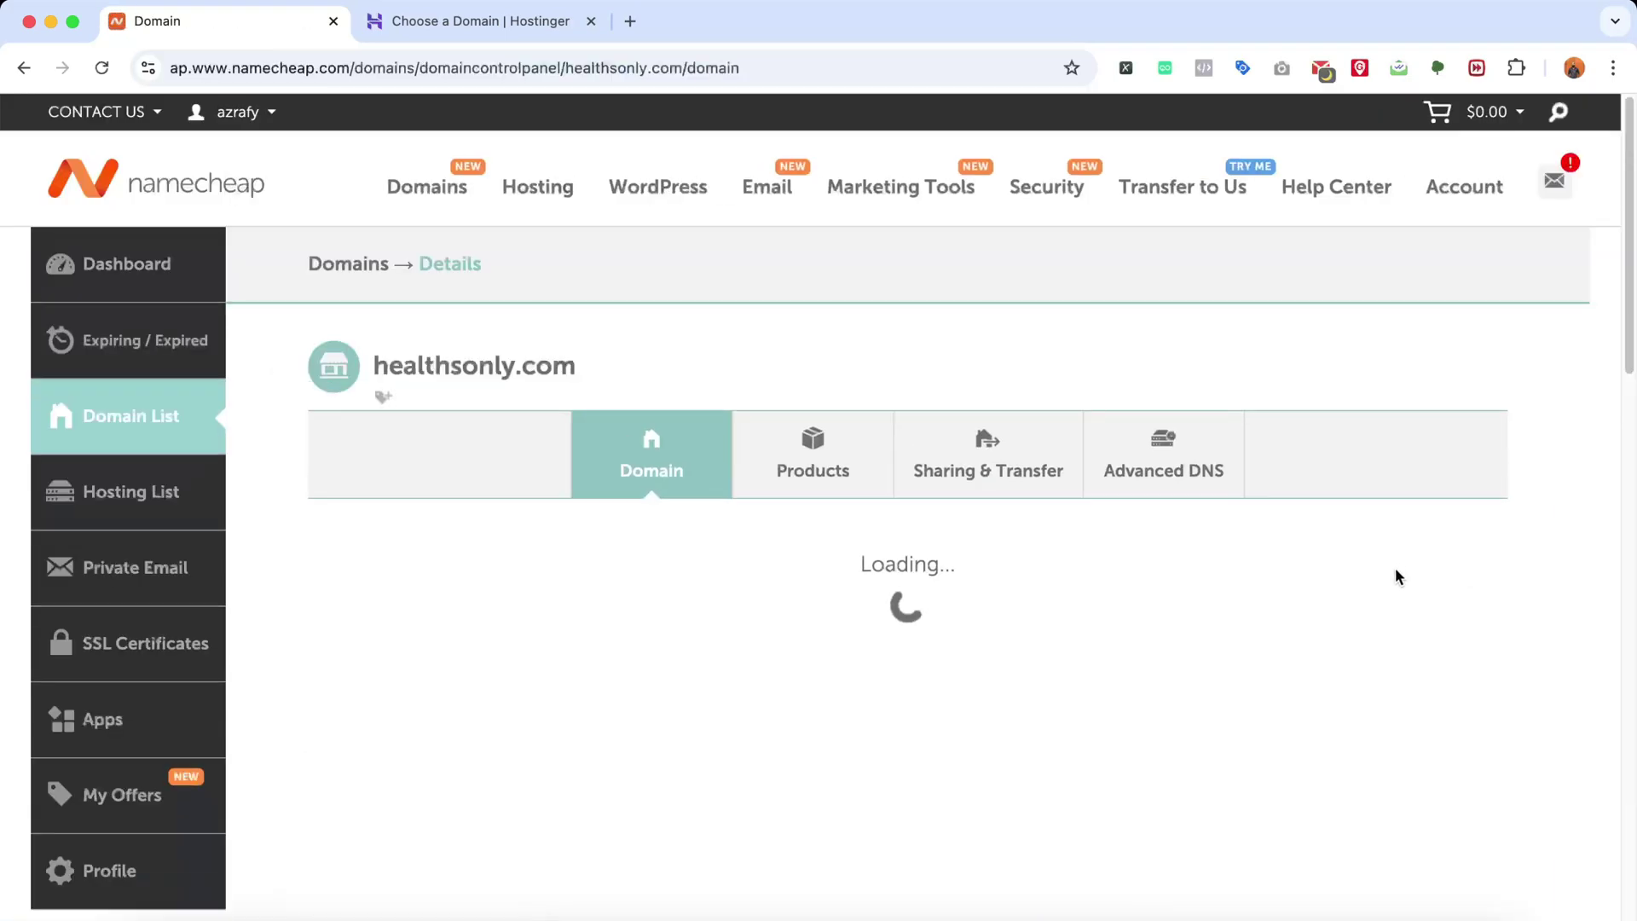
triple_click(449, 368)
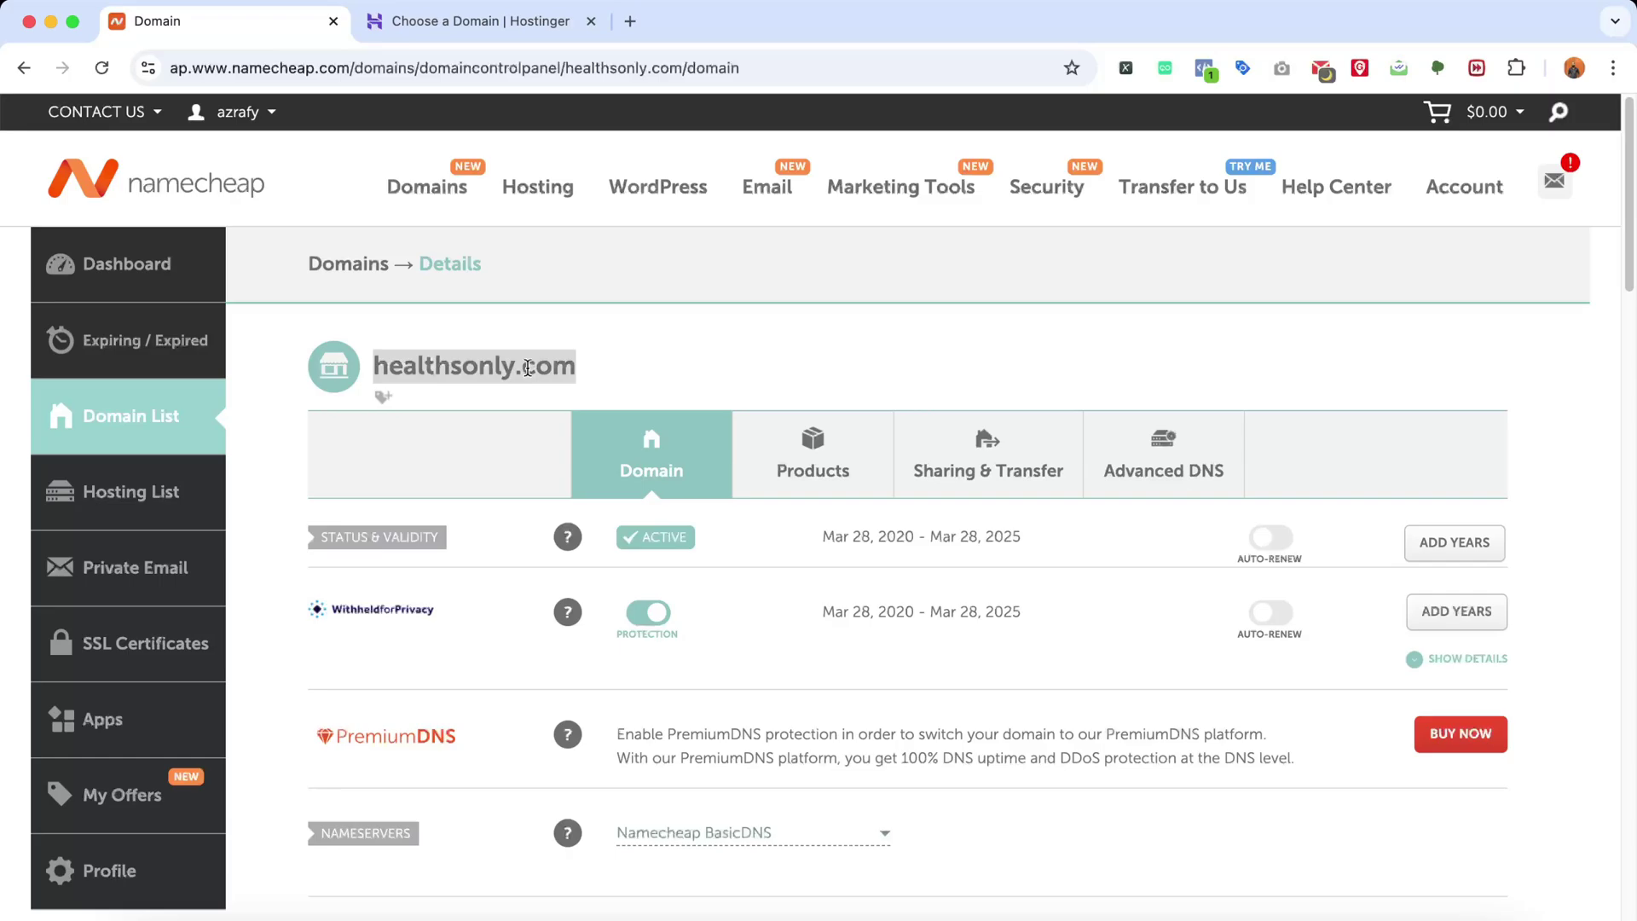
right_click(528, 366)
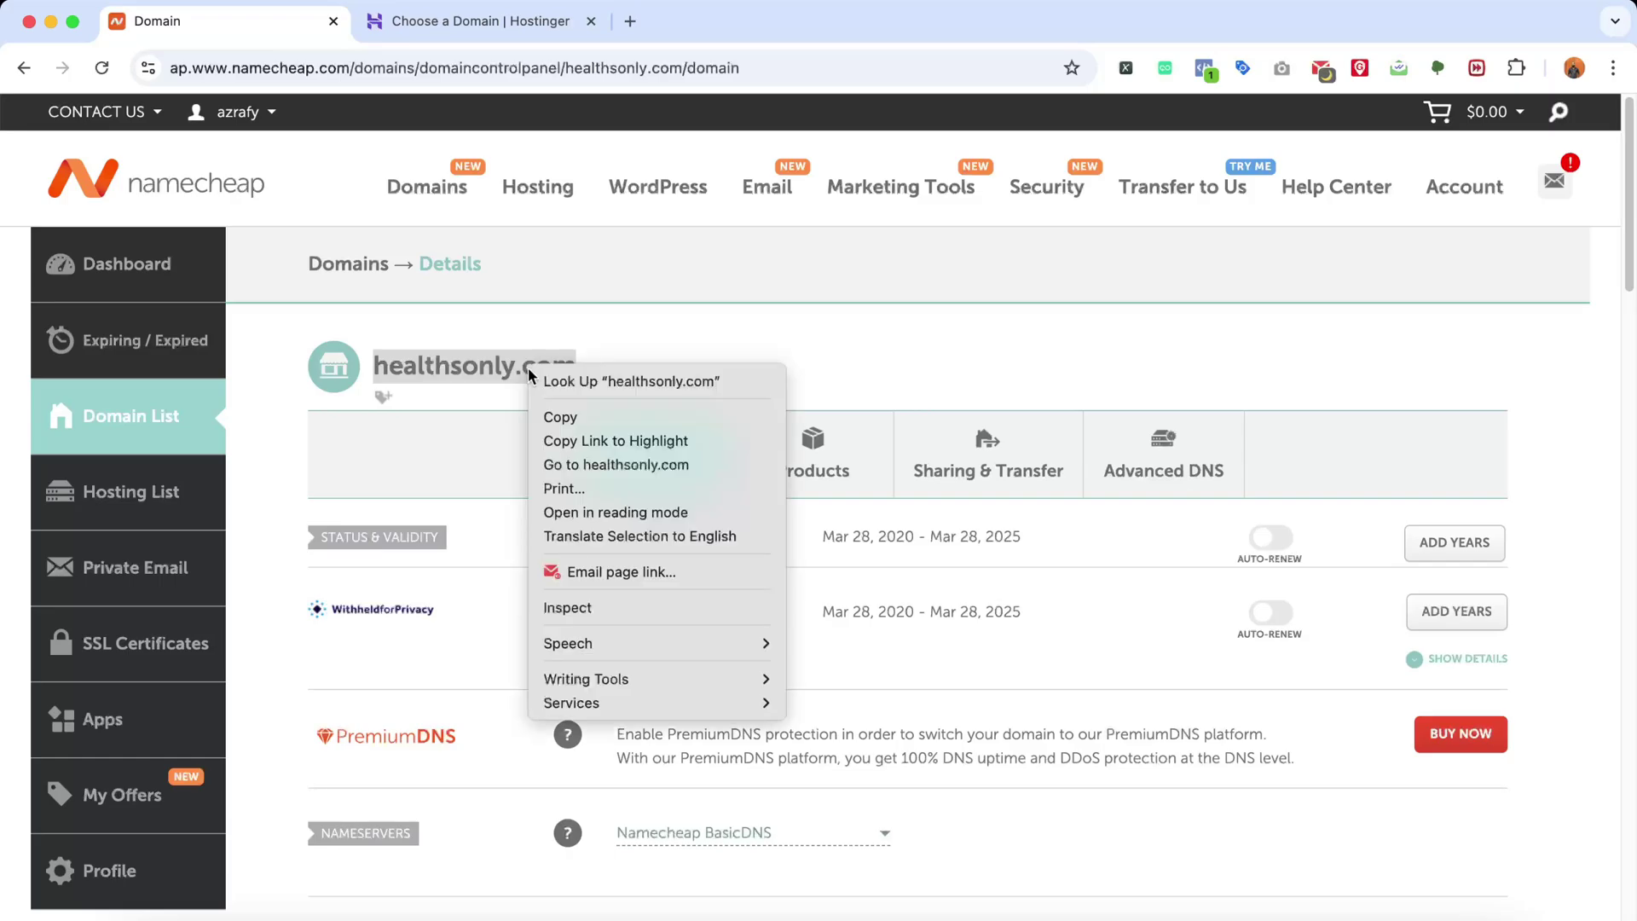
click(574, 416)
click(522, 26)
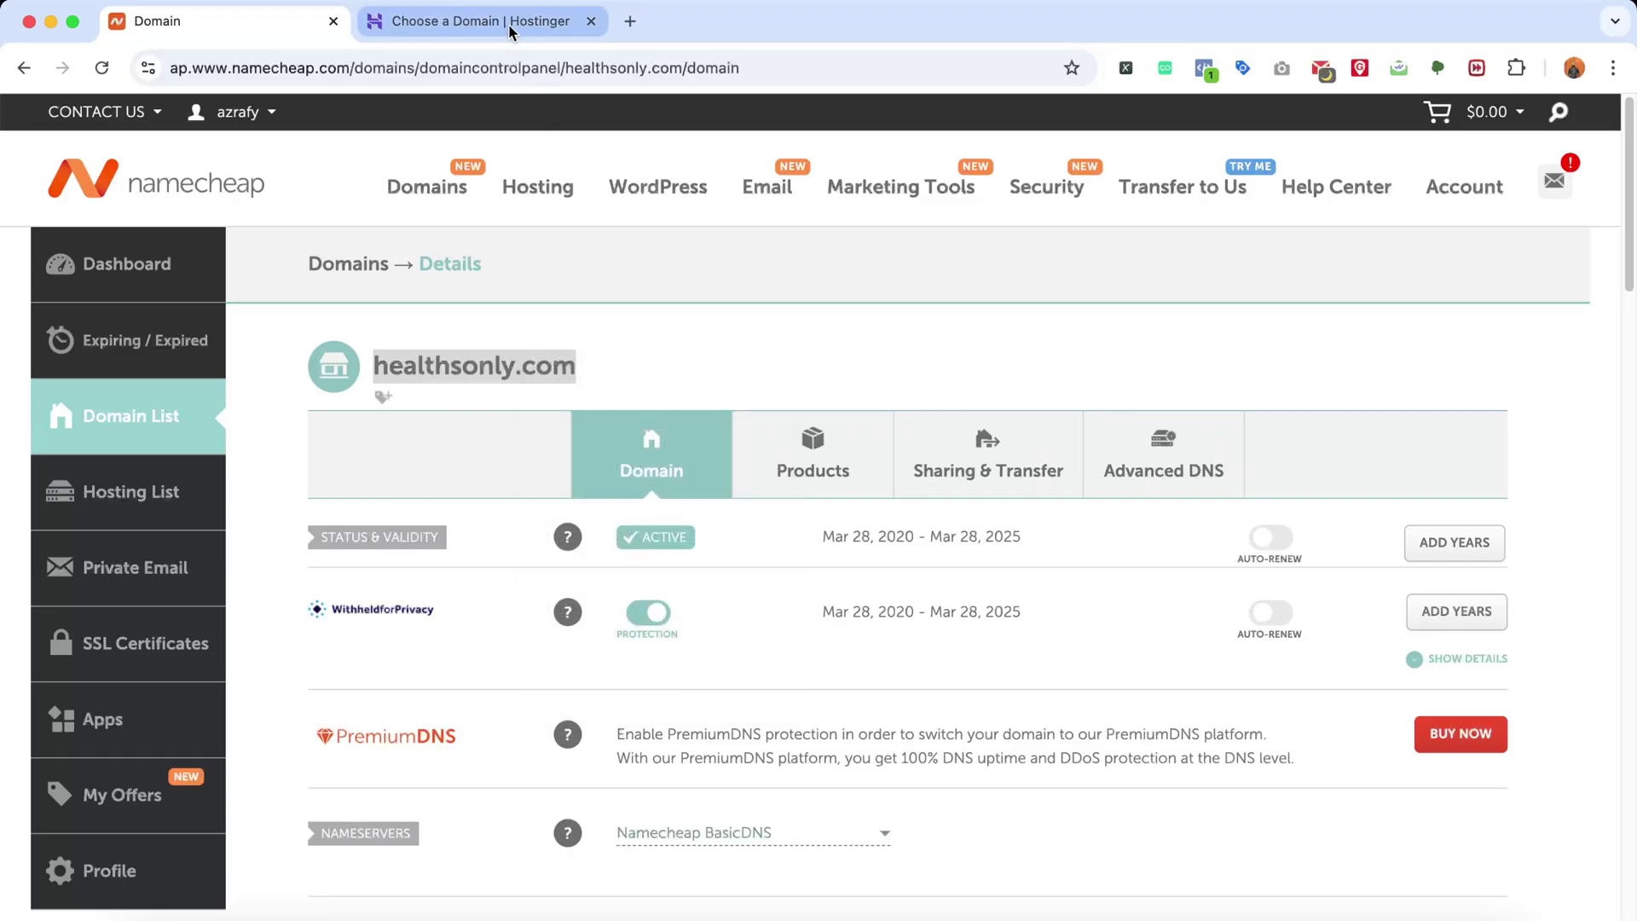
Paste healthsonly.com into the Hostinger Domain name field
right_click(454, 555)
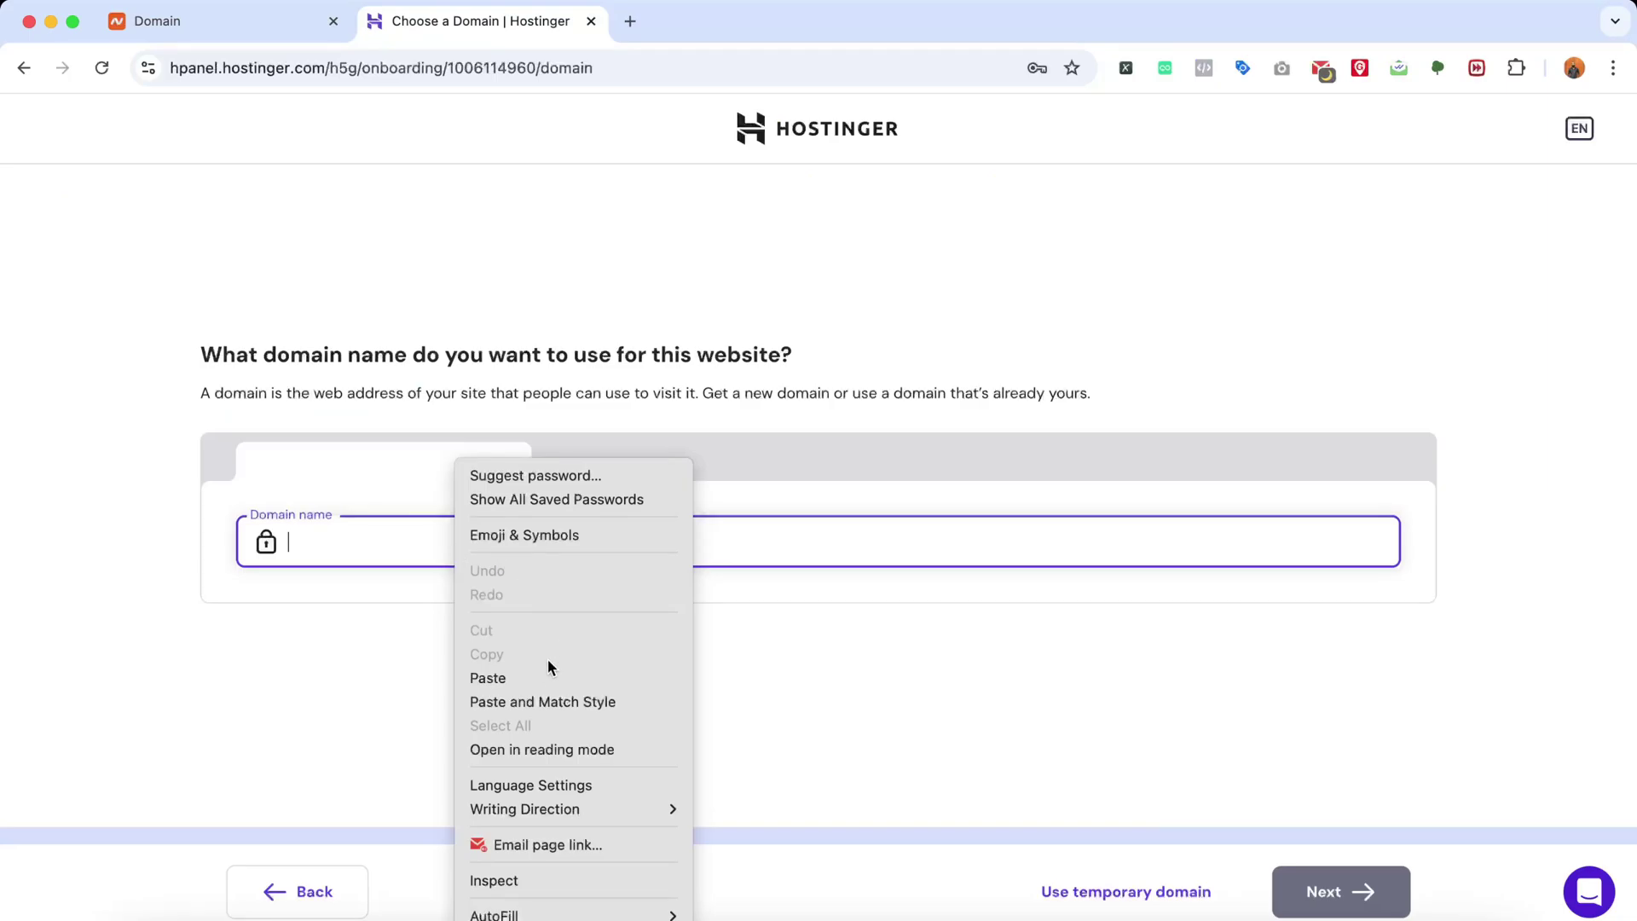
click(511, 676)
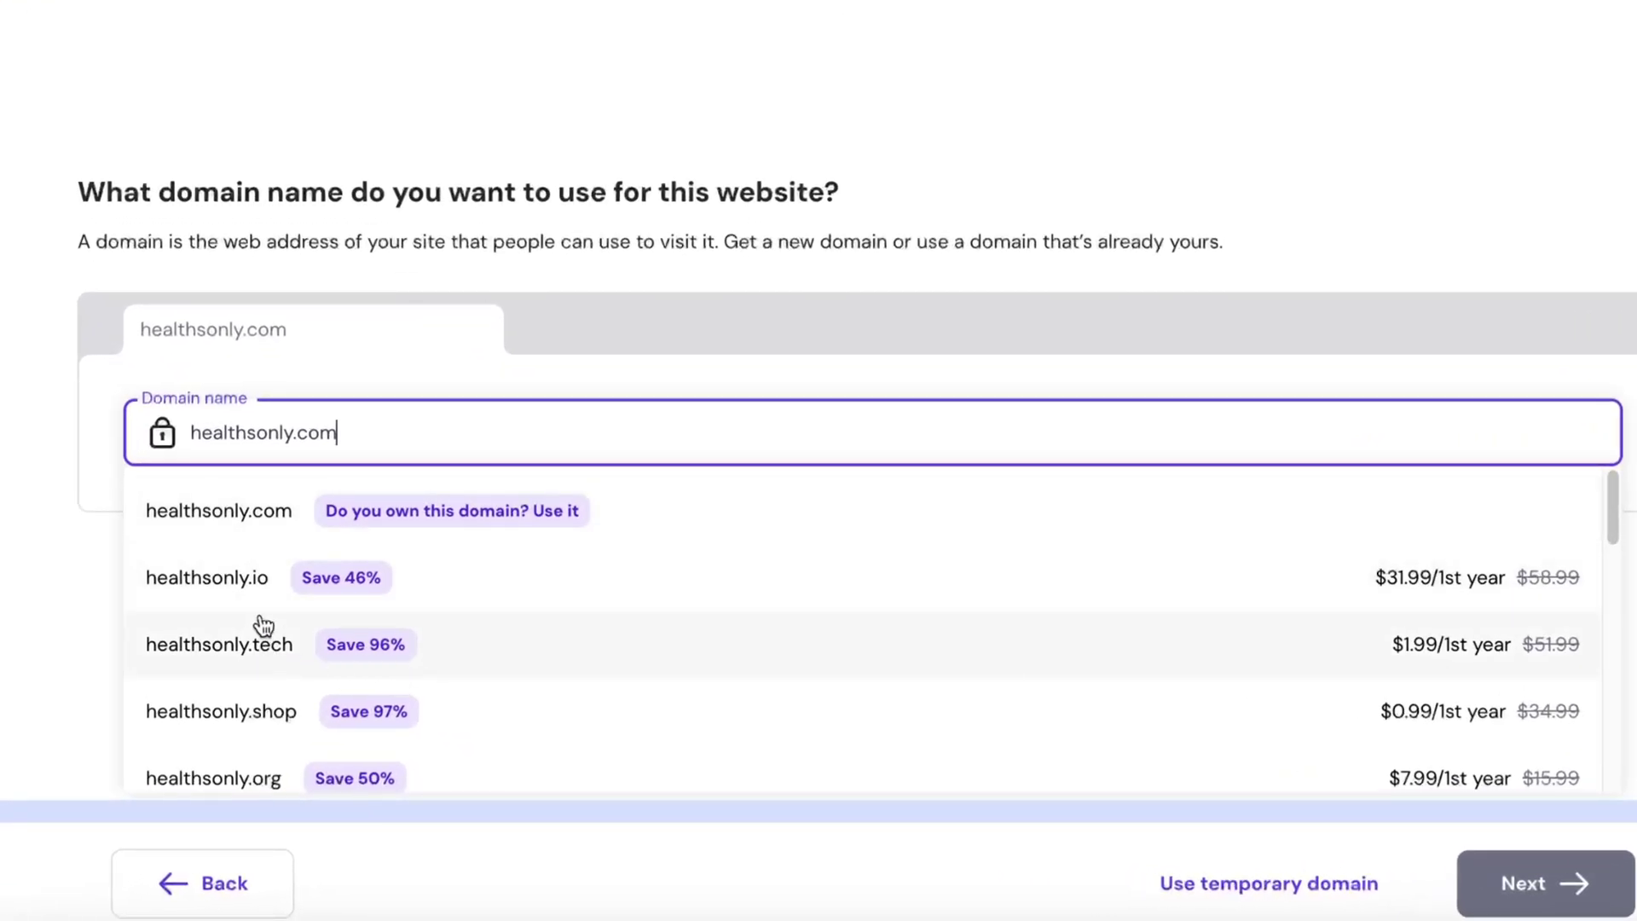
scroll(346, 663, down, 1)
scroll(334, 704, down, 1)
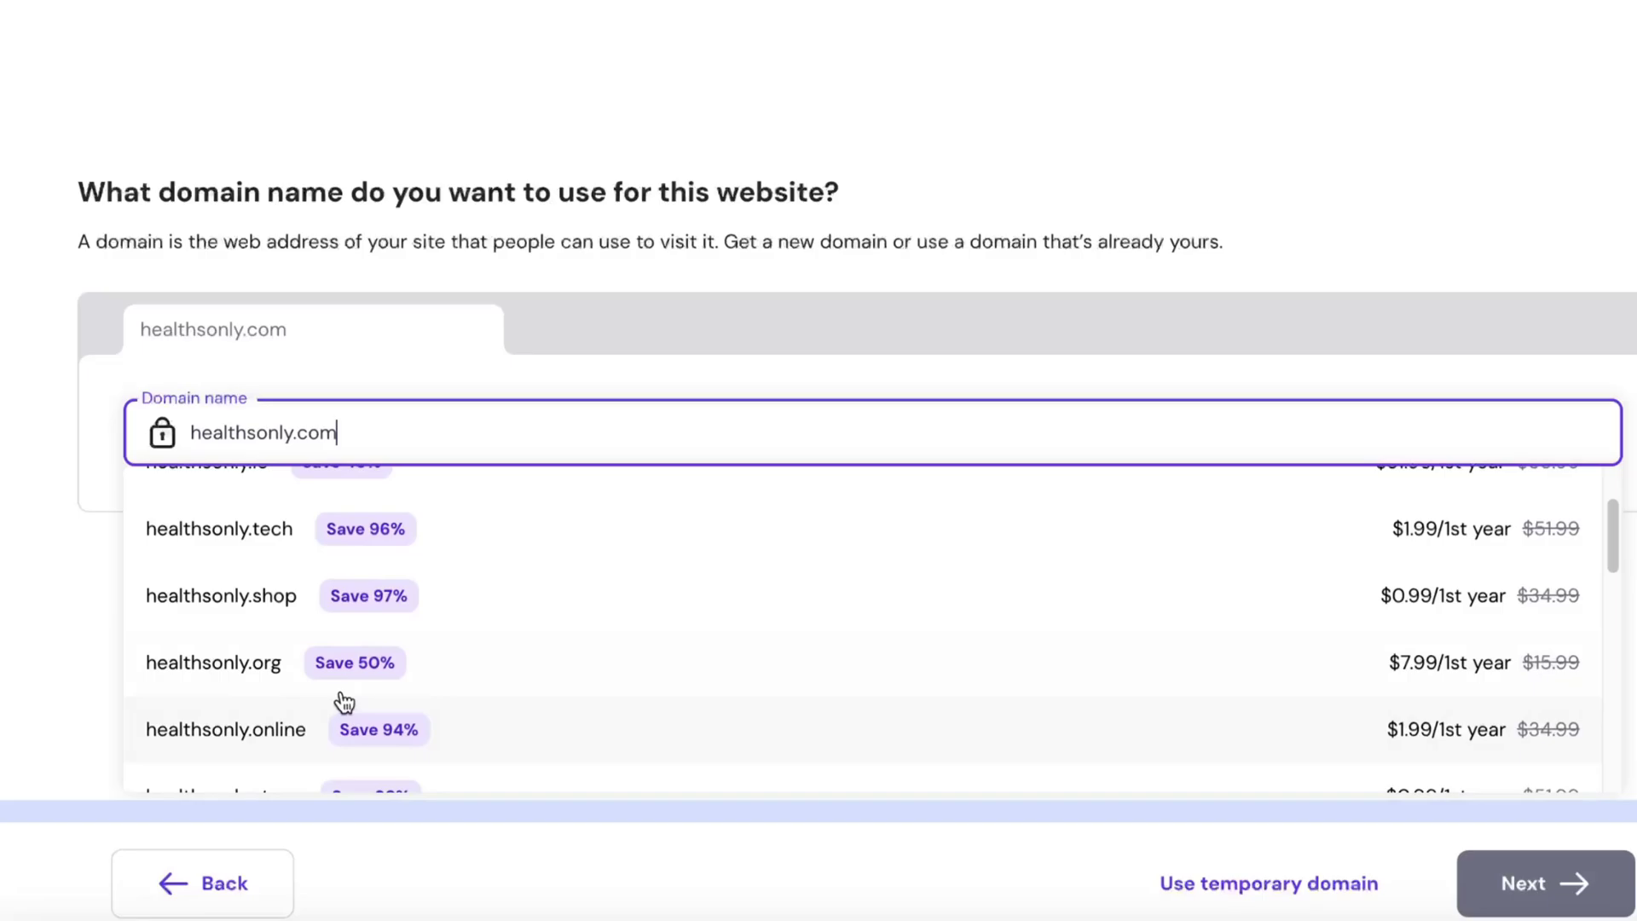
scroll(341, 701, up, 2)
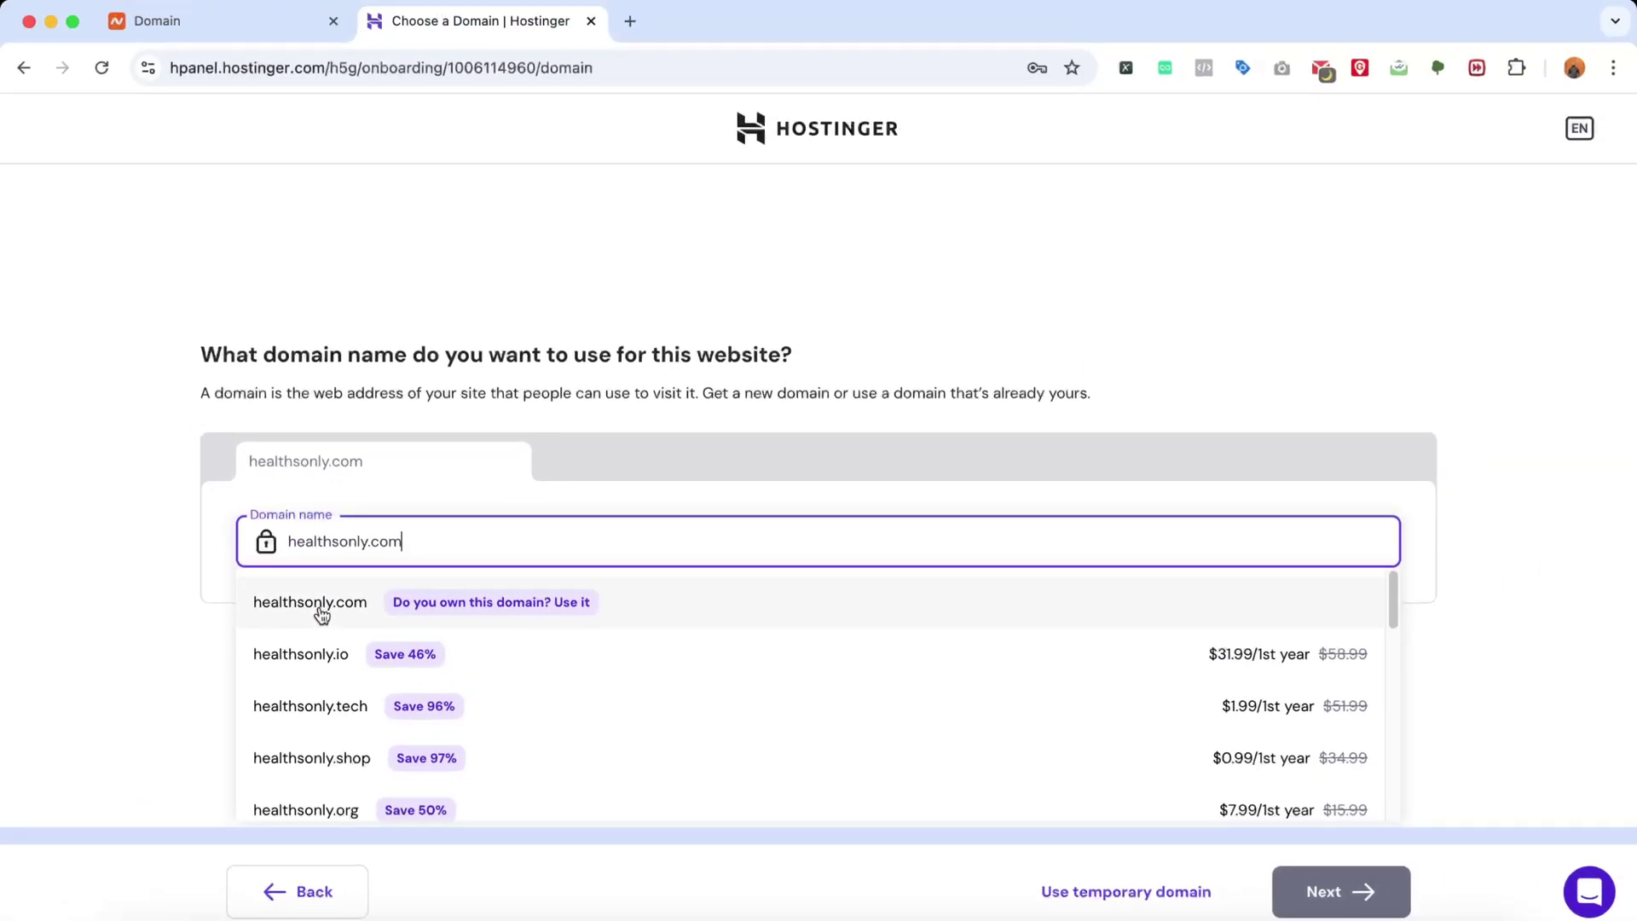
Use healthsonly.com as an already-owned domain and start building the site
click(320, 607)
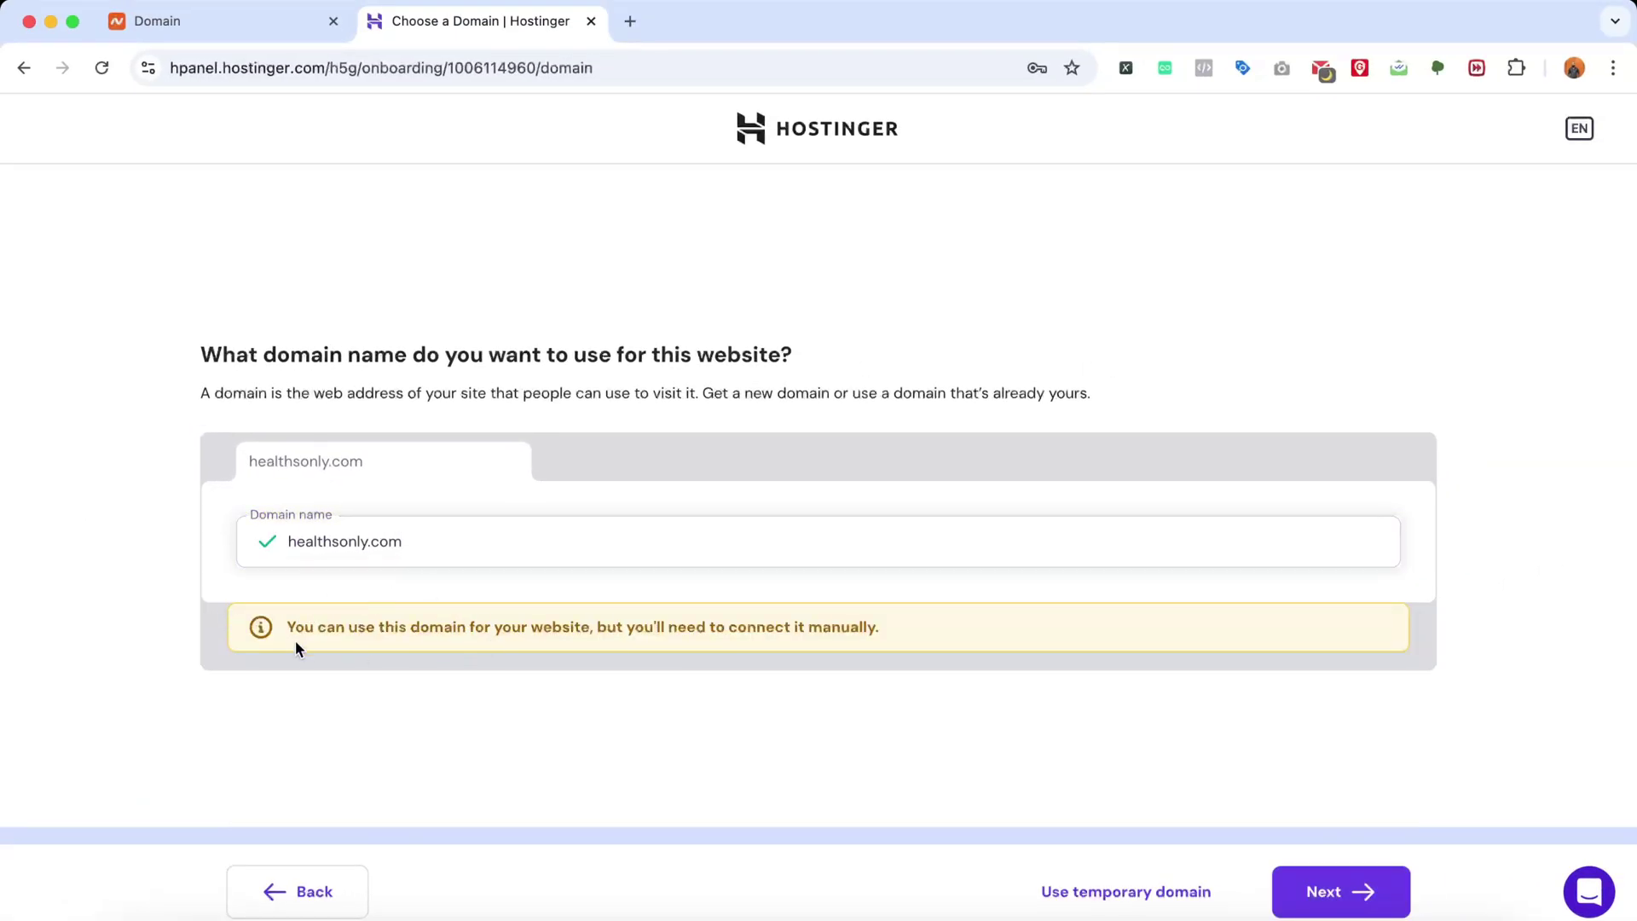
drag(289, 627, 882, 635)
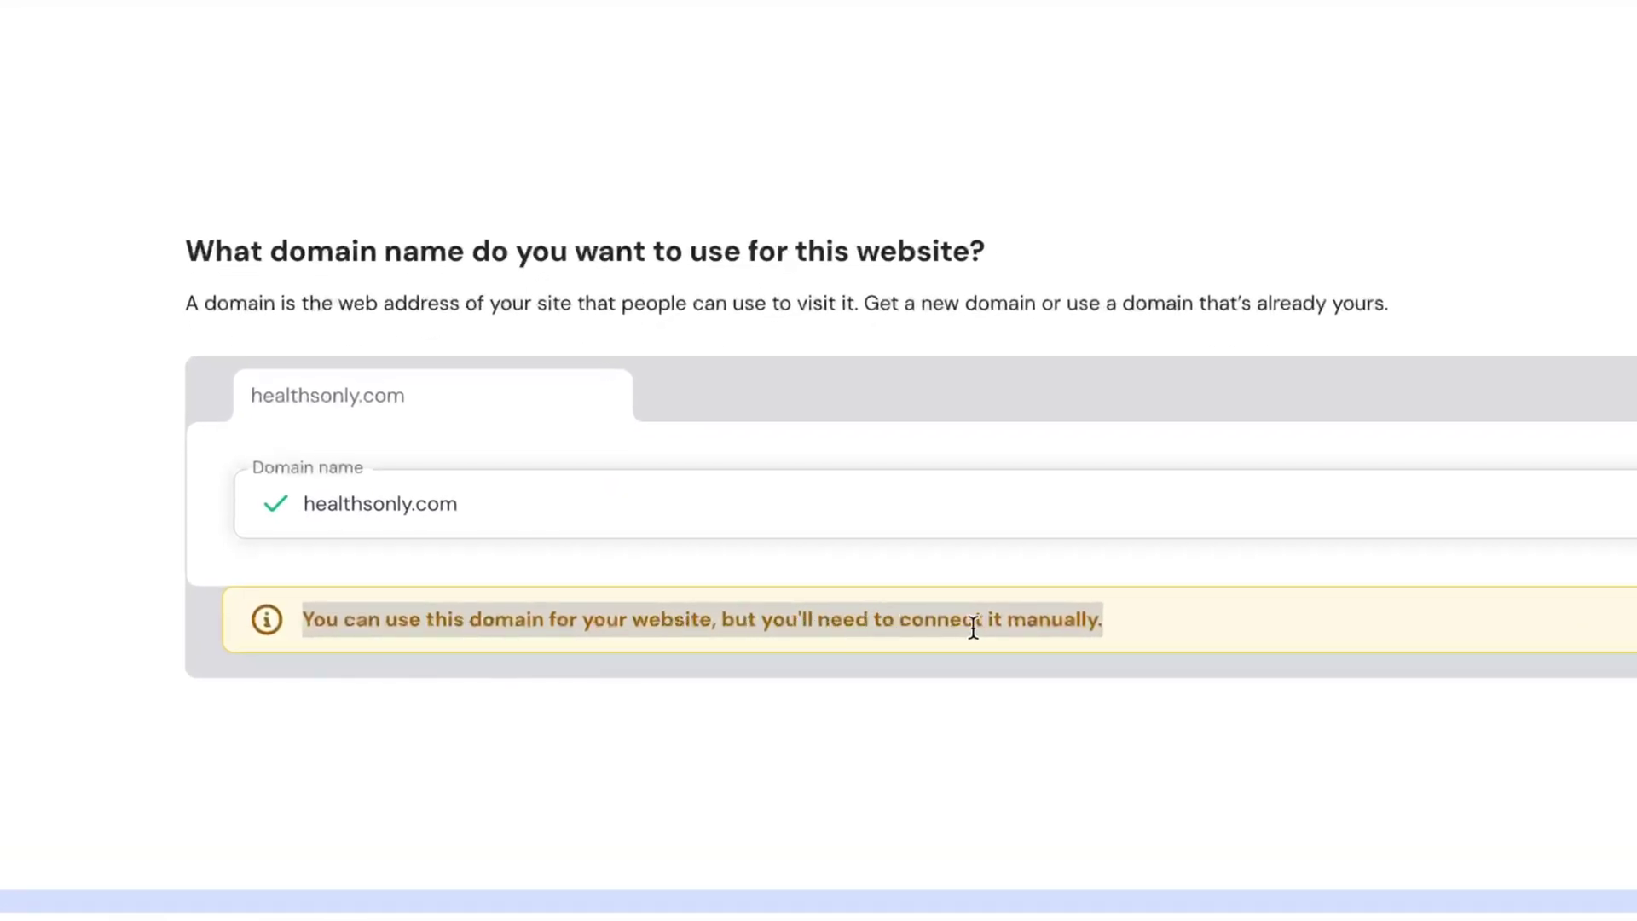
drag(1094, 625, 727, 623)
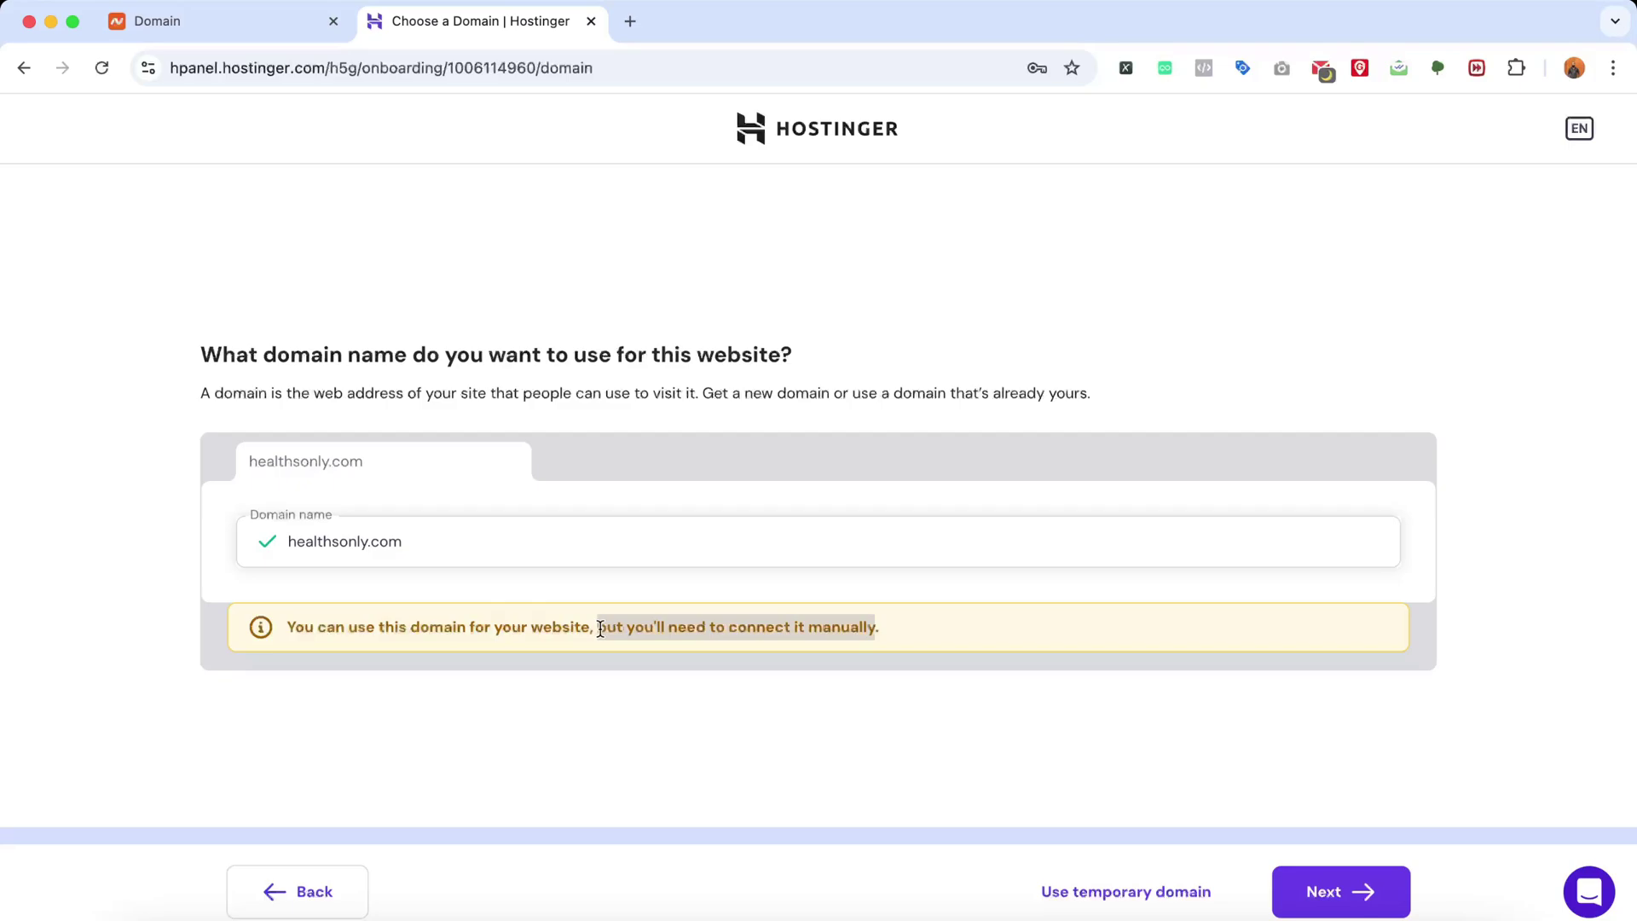
drag(600, 629, 530, 628)
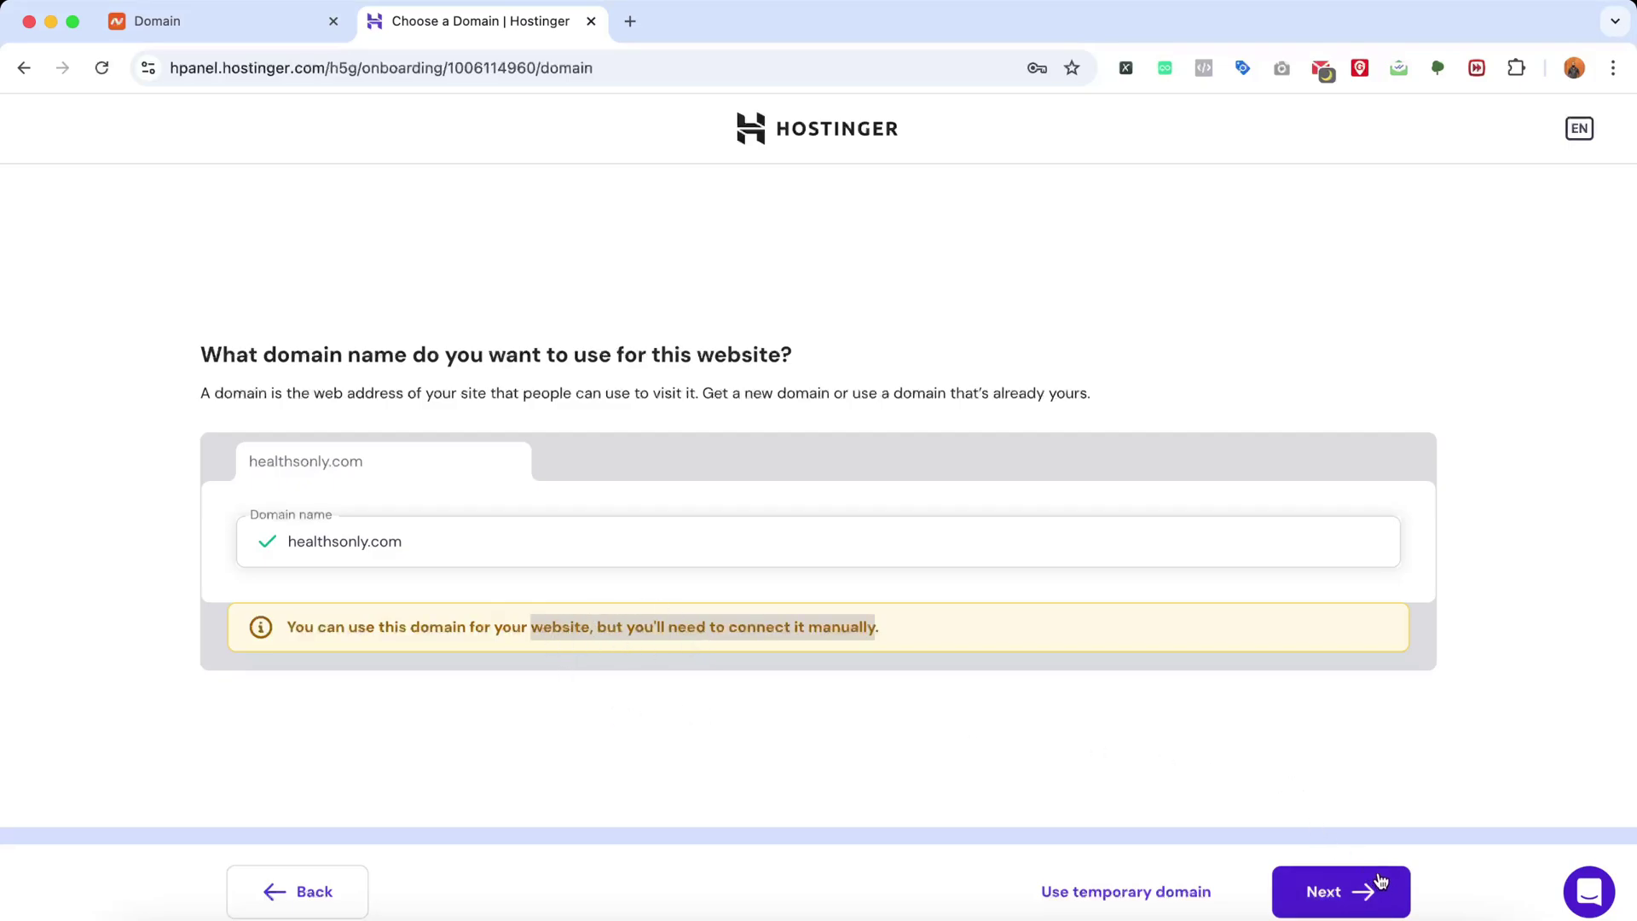
click(1322, 889)
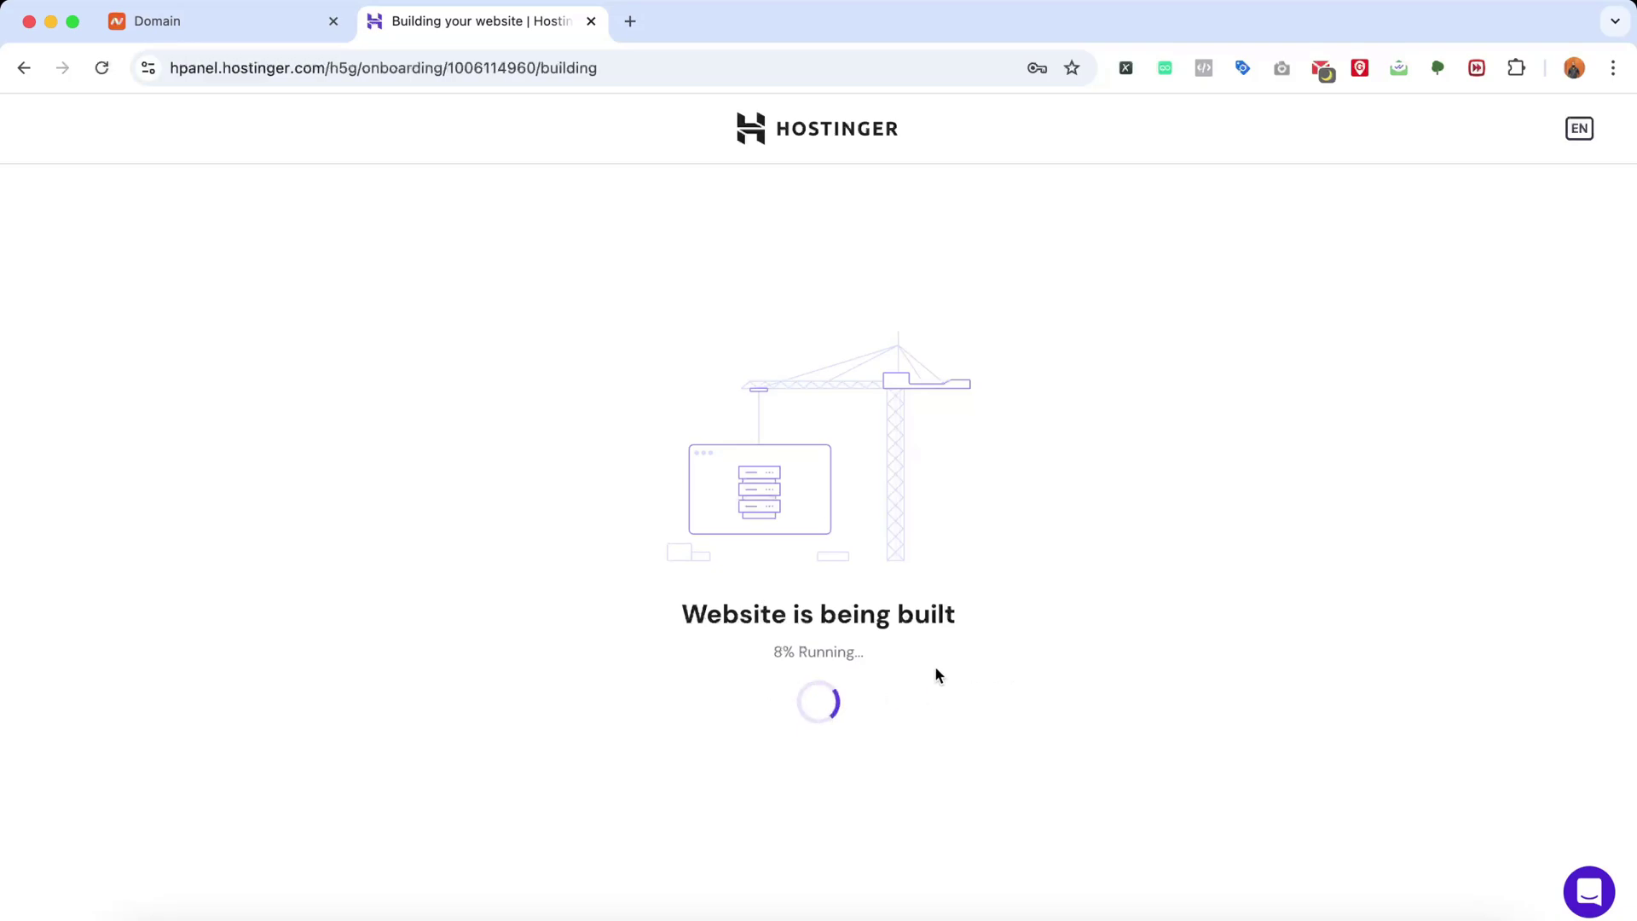
Check Namecheap's healthsonly.com page, then view the finished site dashboard showing WordPress 6.6.2
click(241, 34)
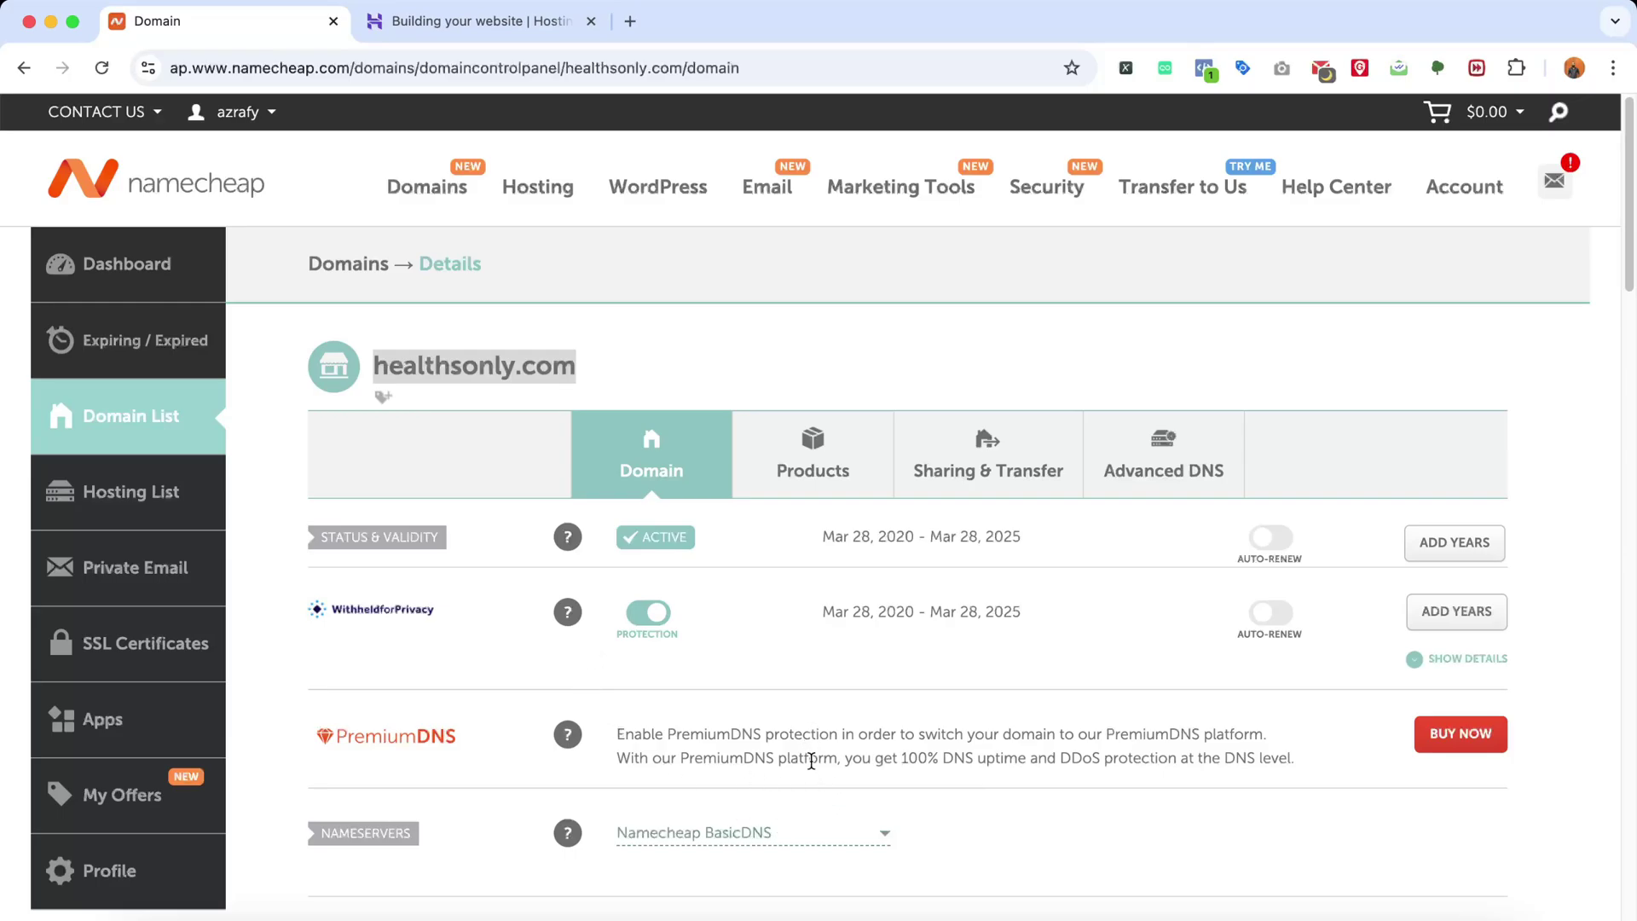
click(460, 21)
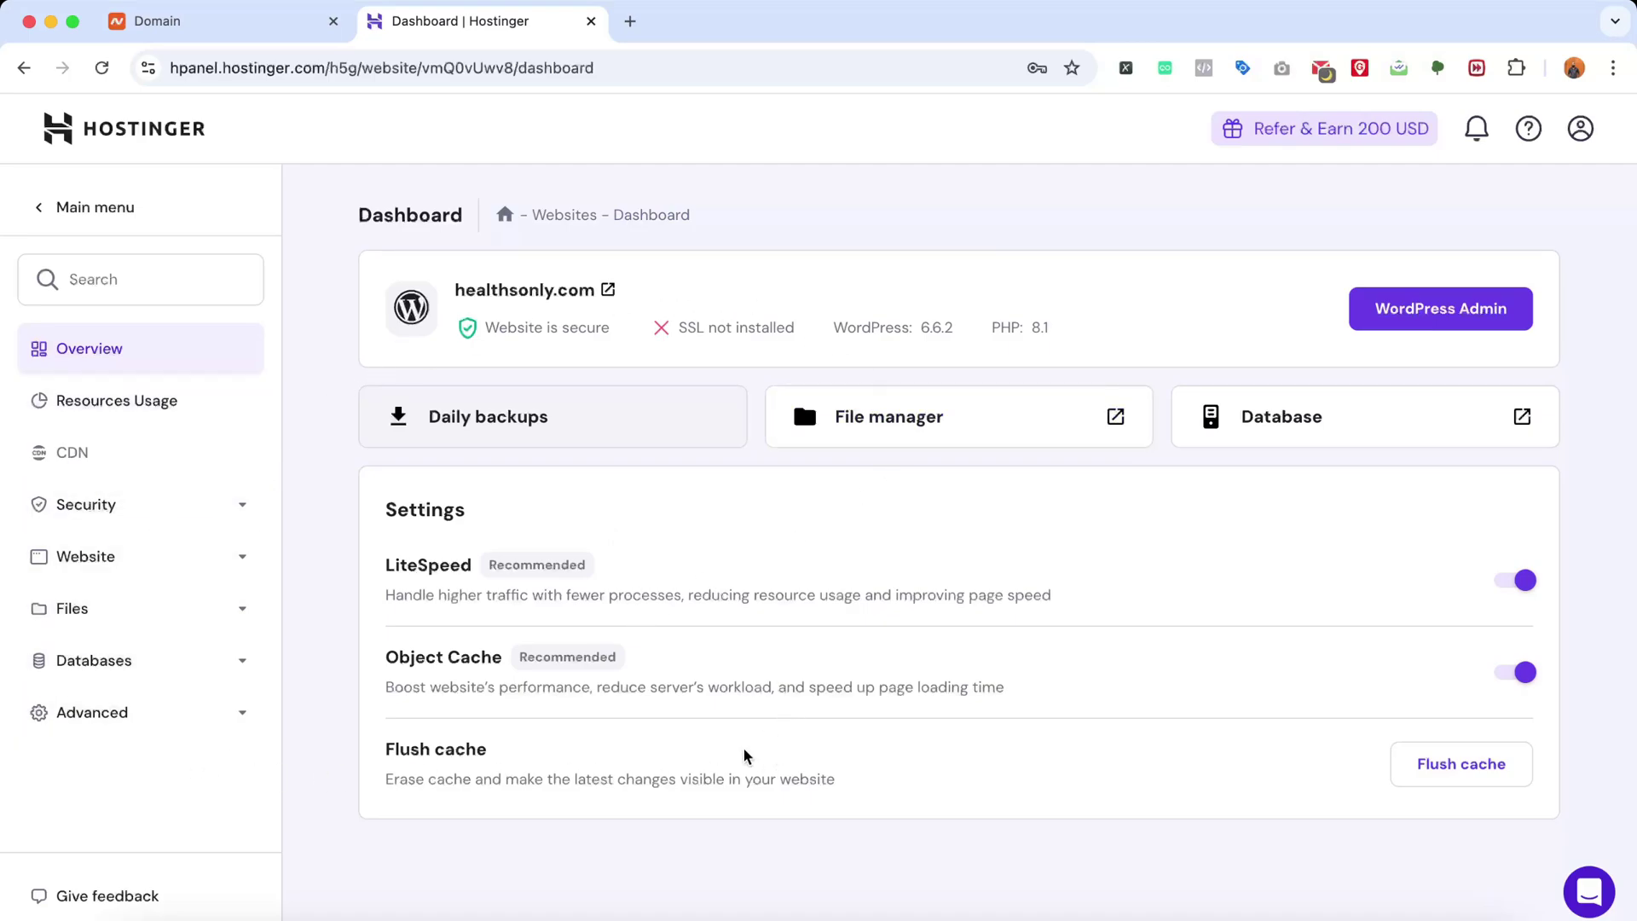
Search 'hostinger dns s' in a new tab and copy ns1.dns-parking.com from Hostinger's help article
click(228, 31)
click(630, 21)
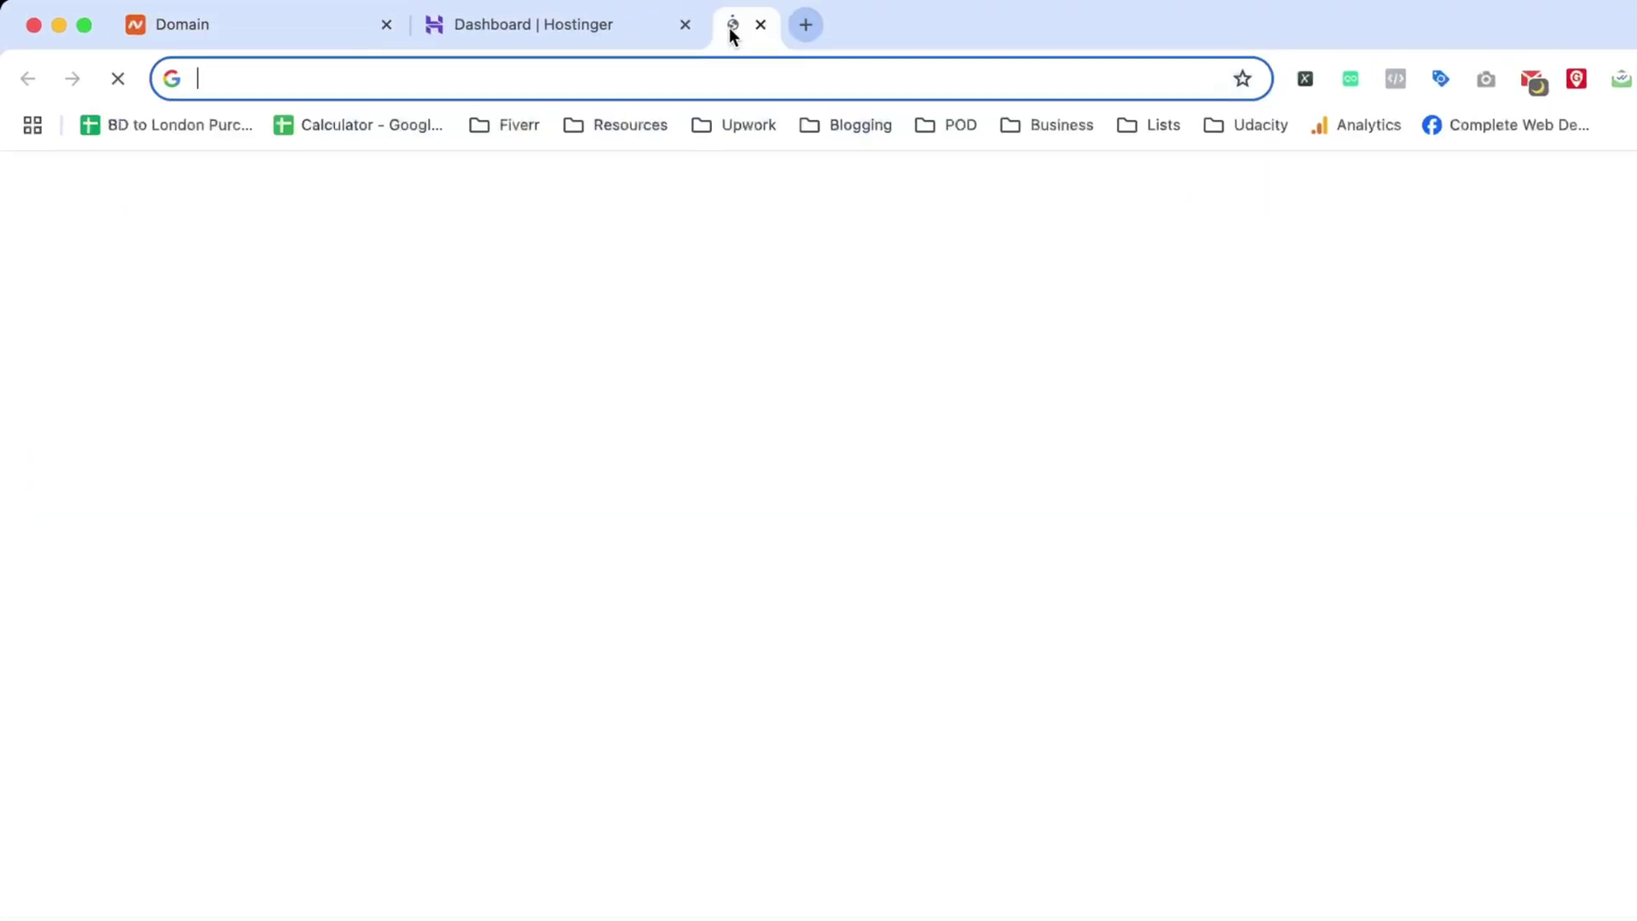
text(hostin)
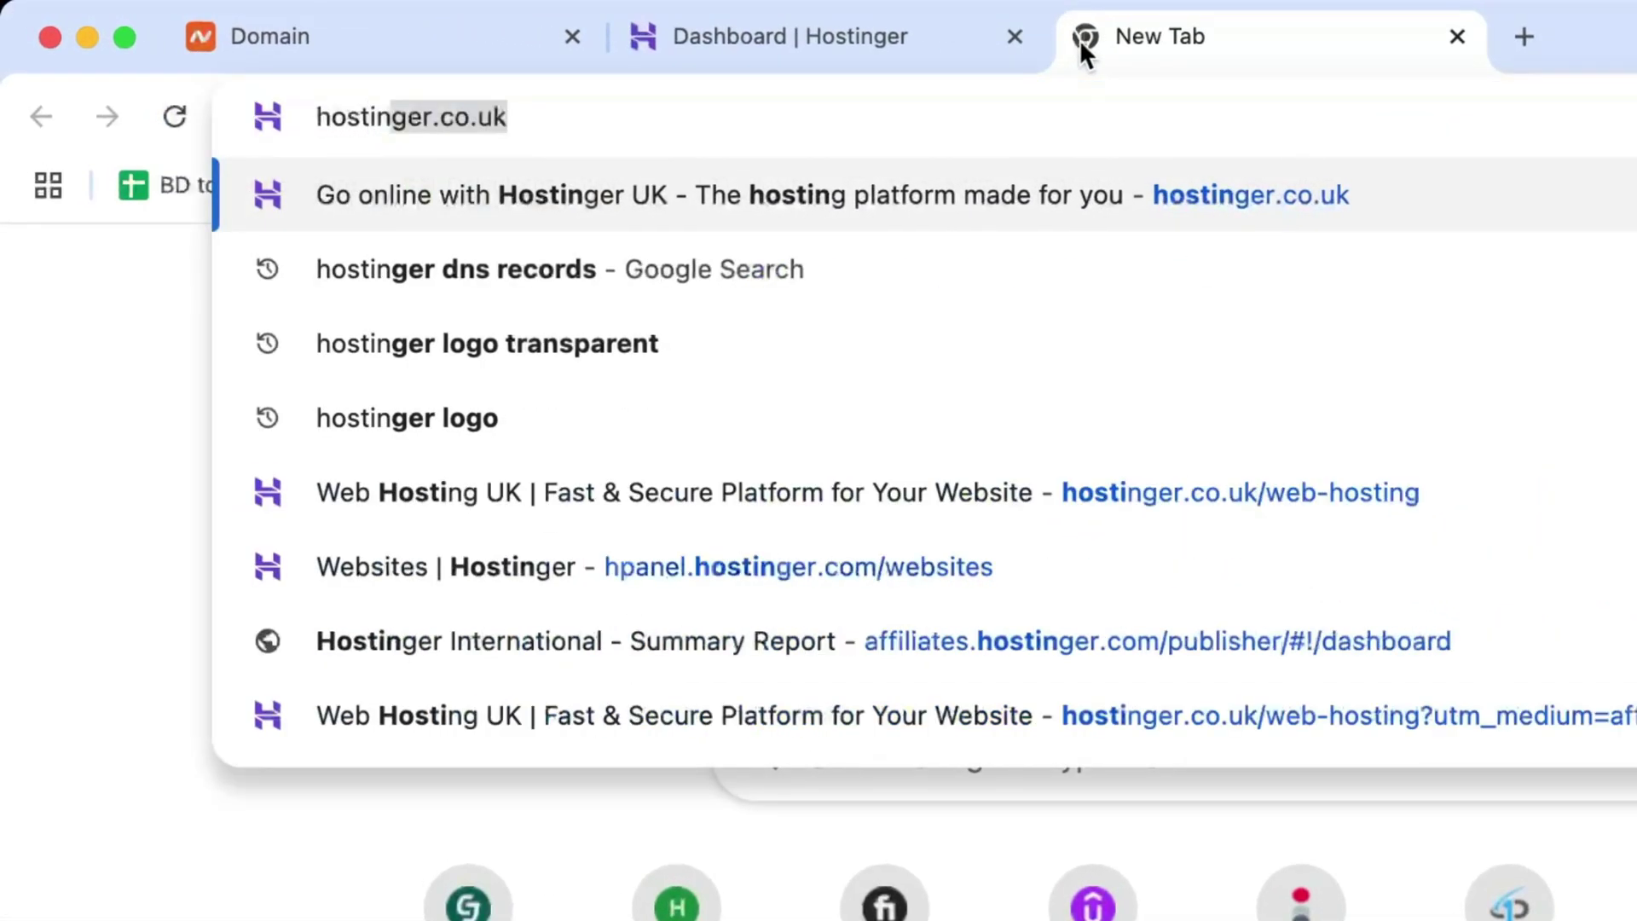
text(ger dns)
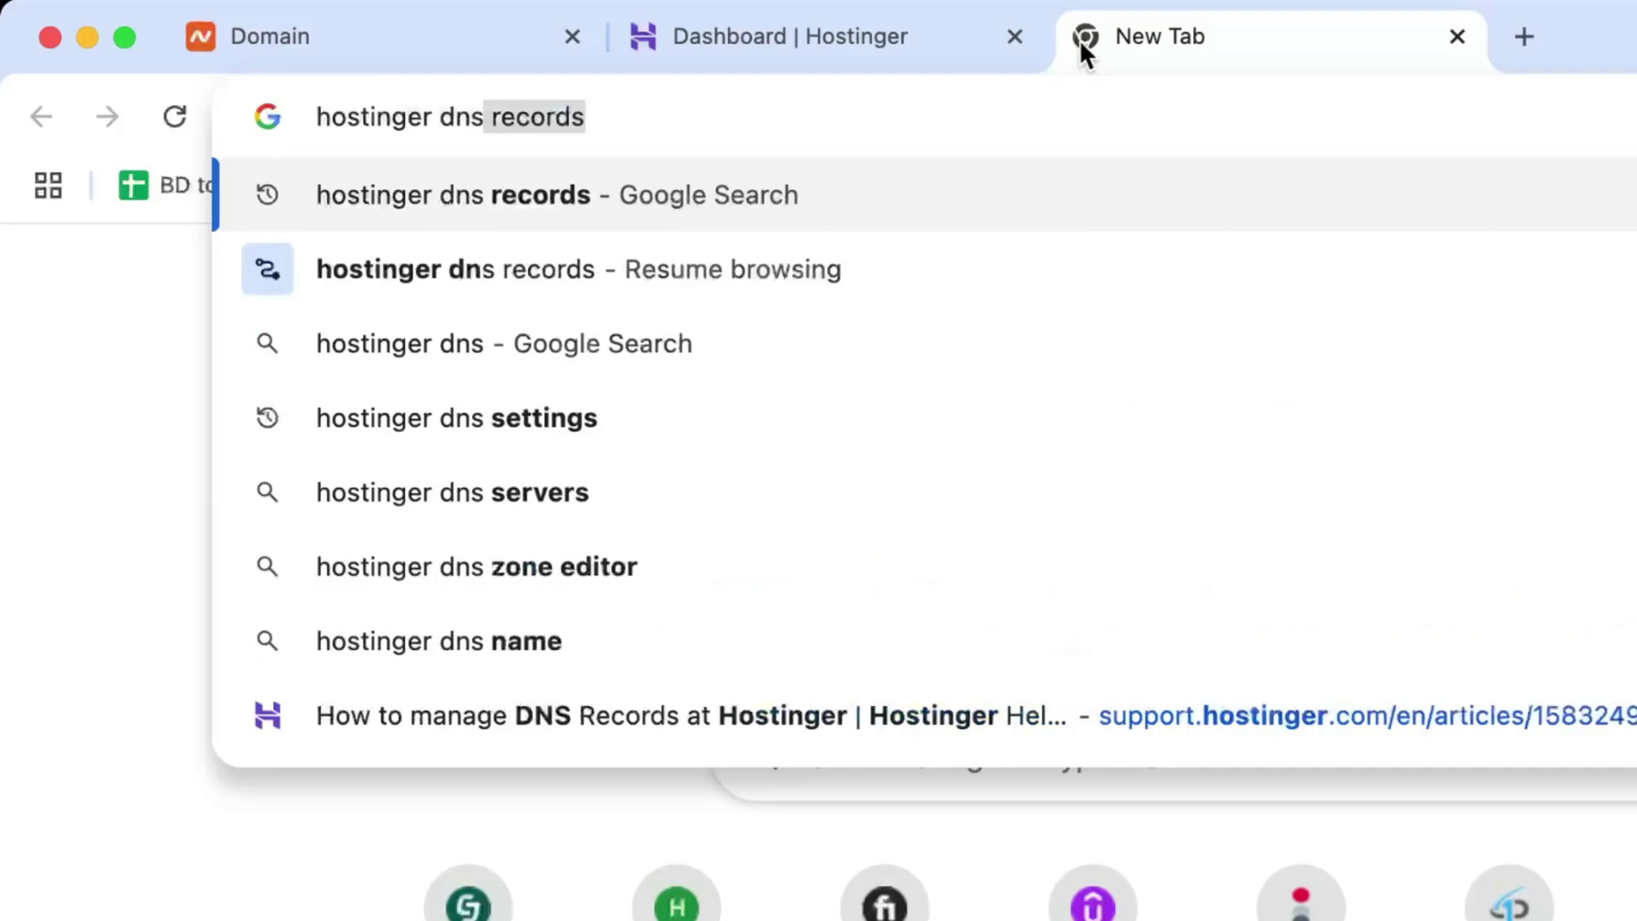
text( s)
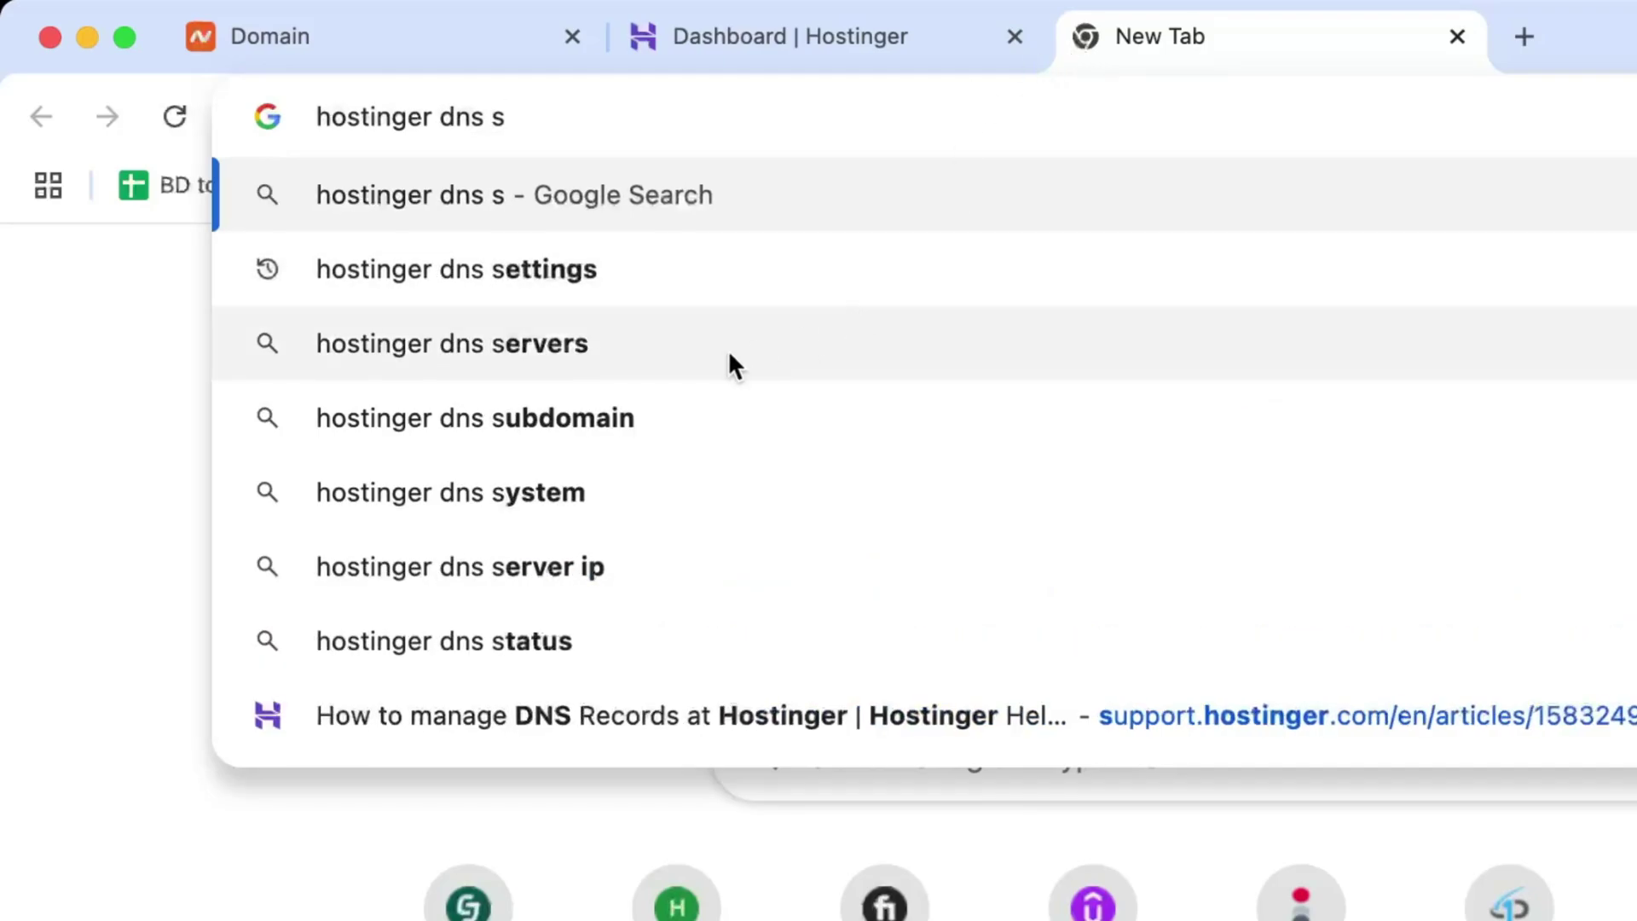
click(731, 356)
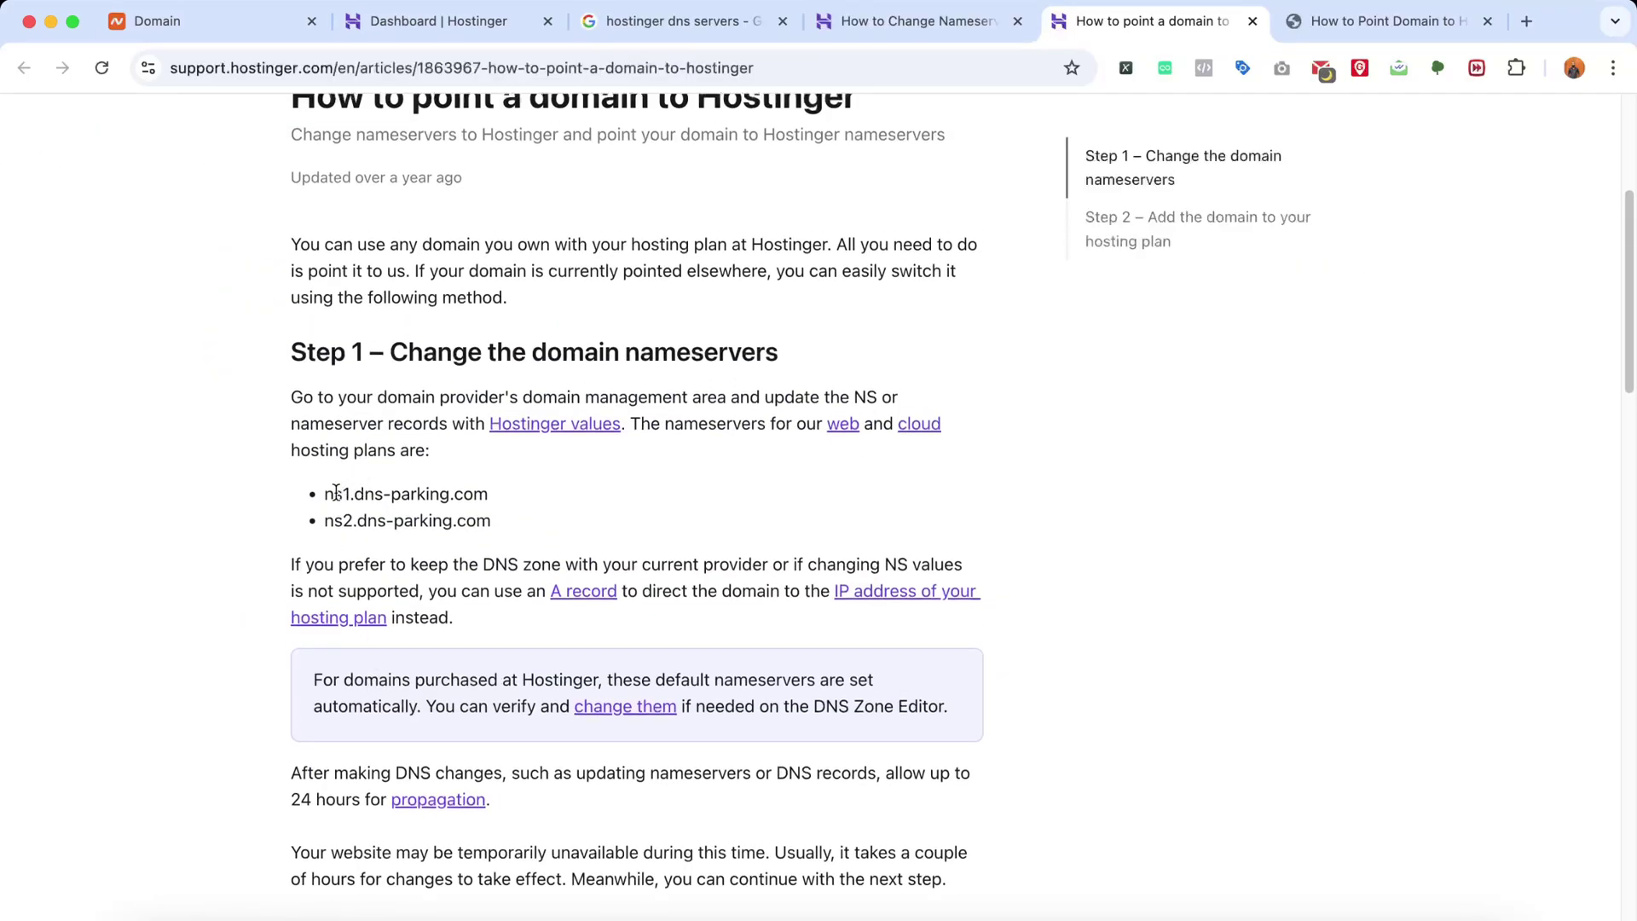
drag(325, 494, 488, 495)
right_click(460, 491)
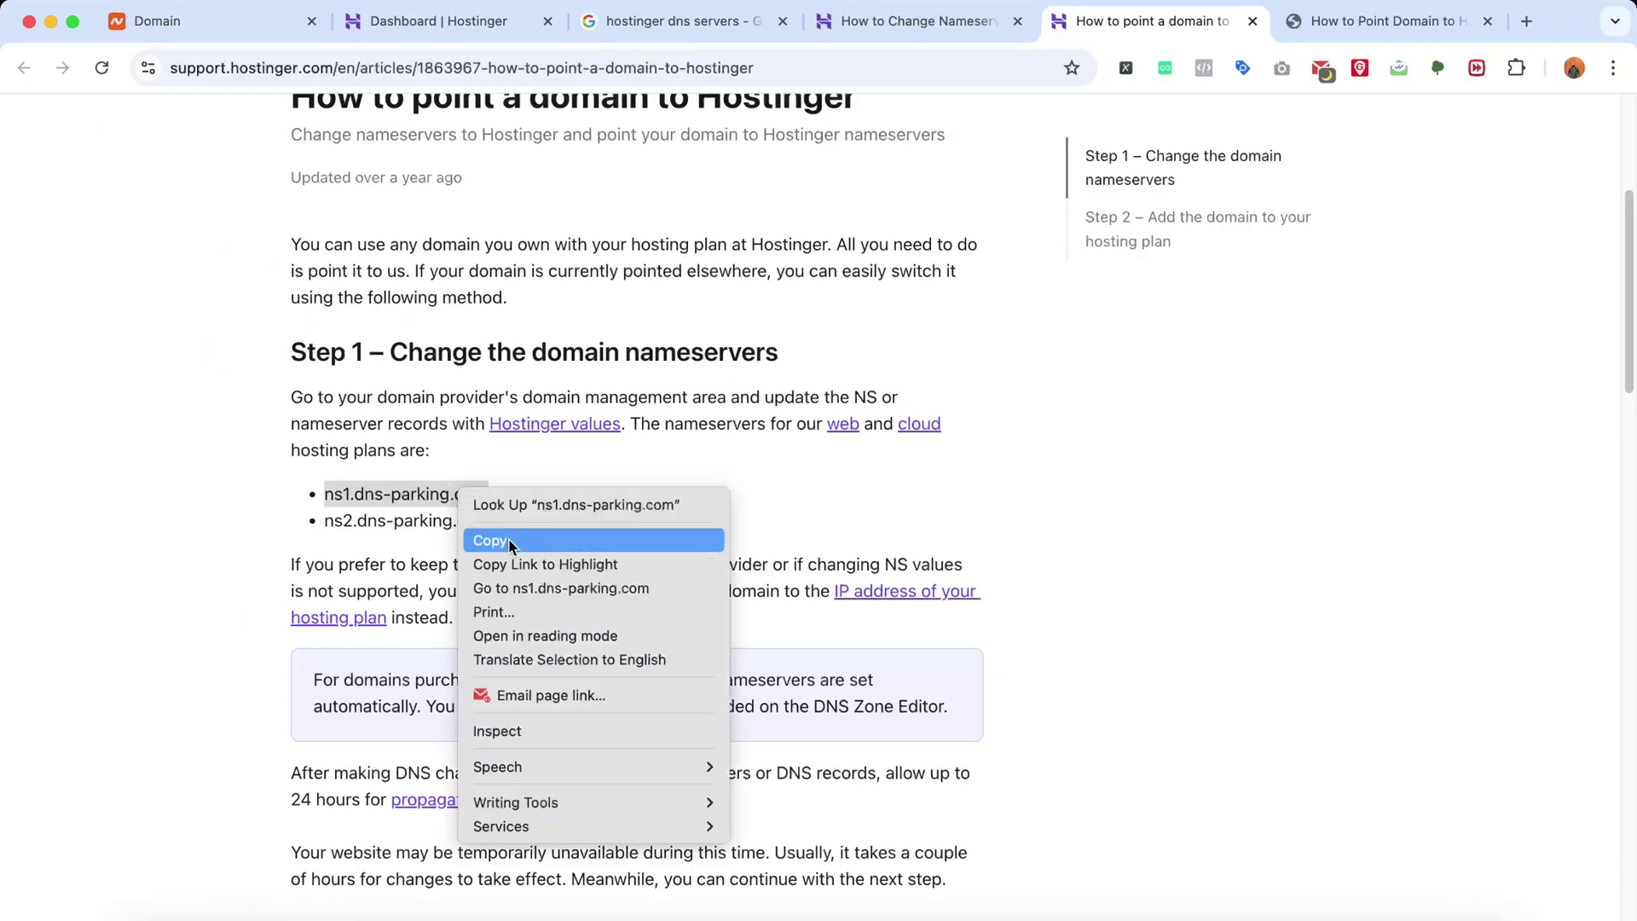
click(508, 540)
Switch healthsonly.com to Custom DNS and paste ns1.dns-parking.com as Nameserver 1
click(221, 23)
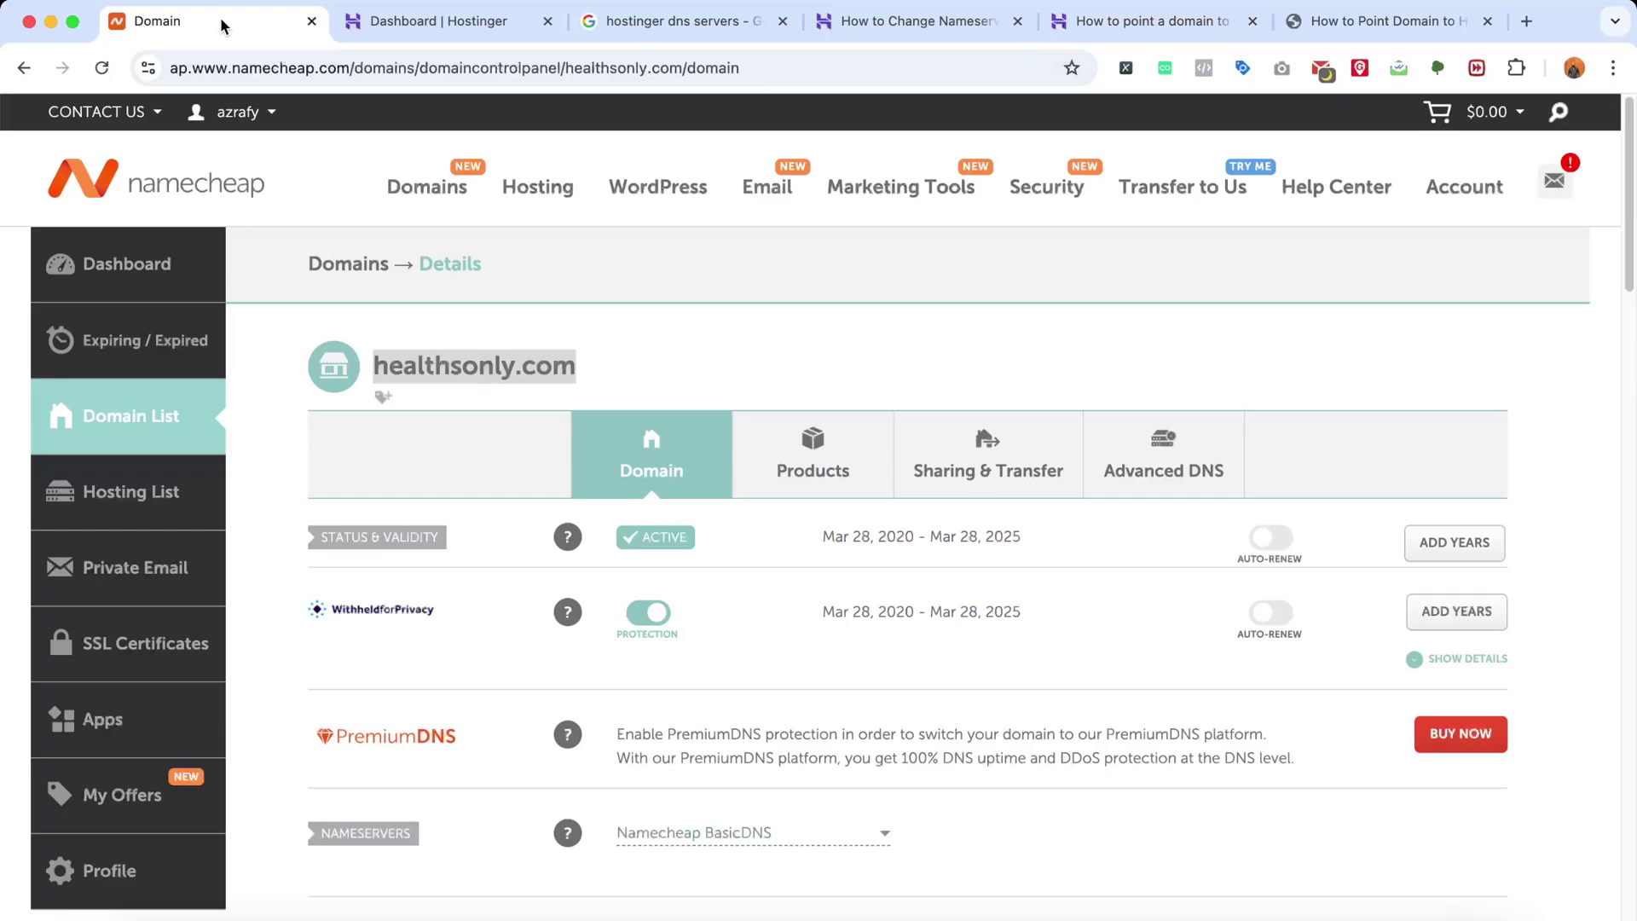
scroll(449, 668, down, 1)
scroll(513, 498, down, 1)
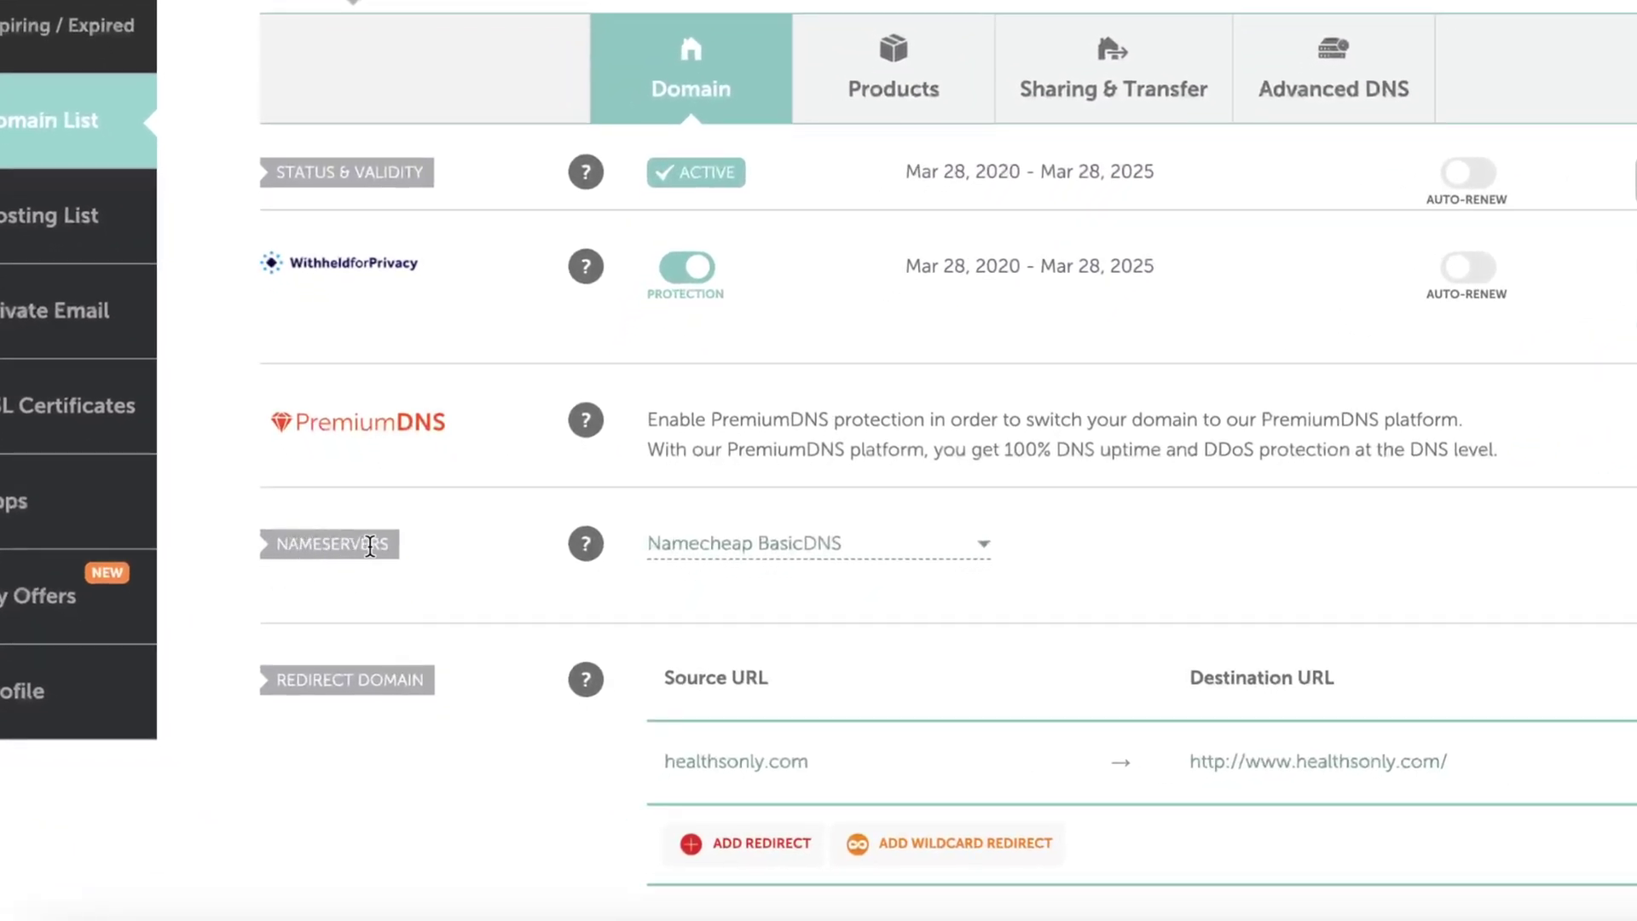
click(781, 547)
click(648, 543)
click(982, 546)
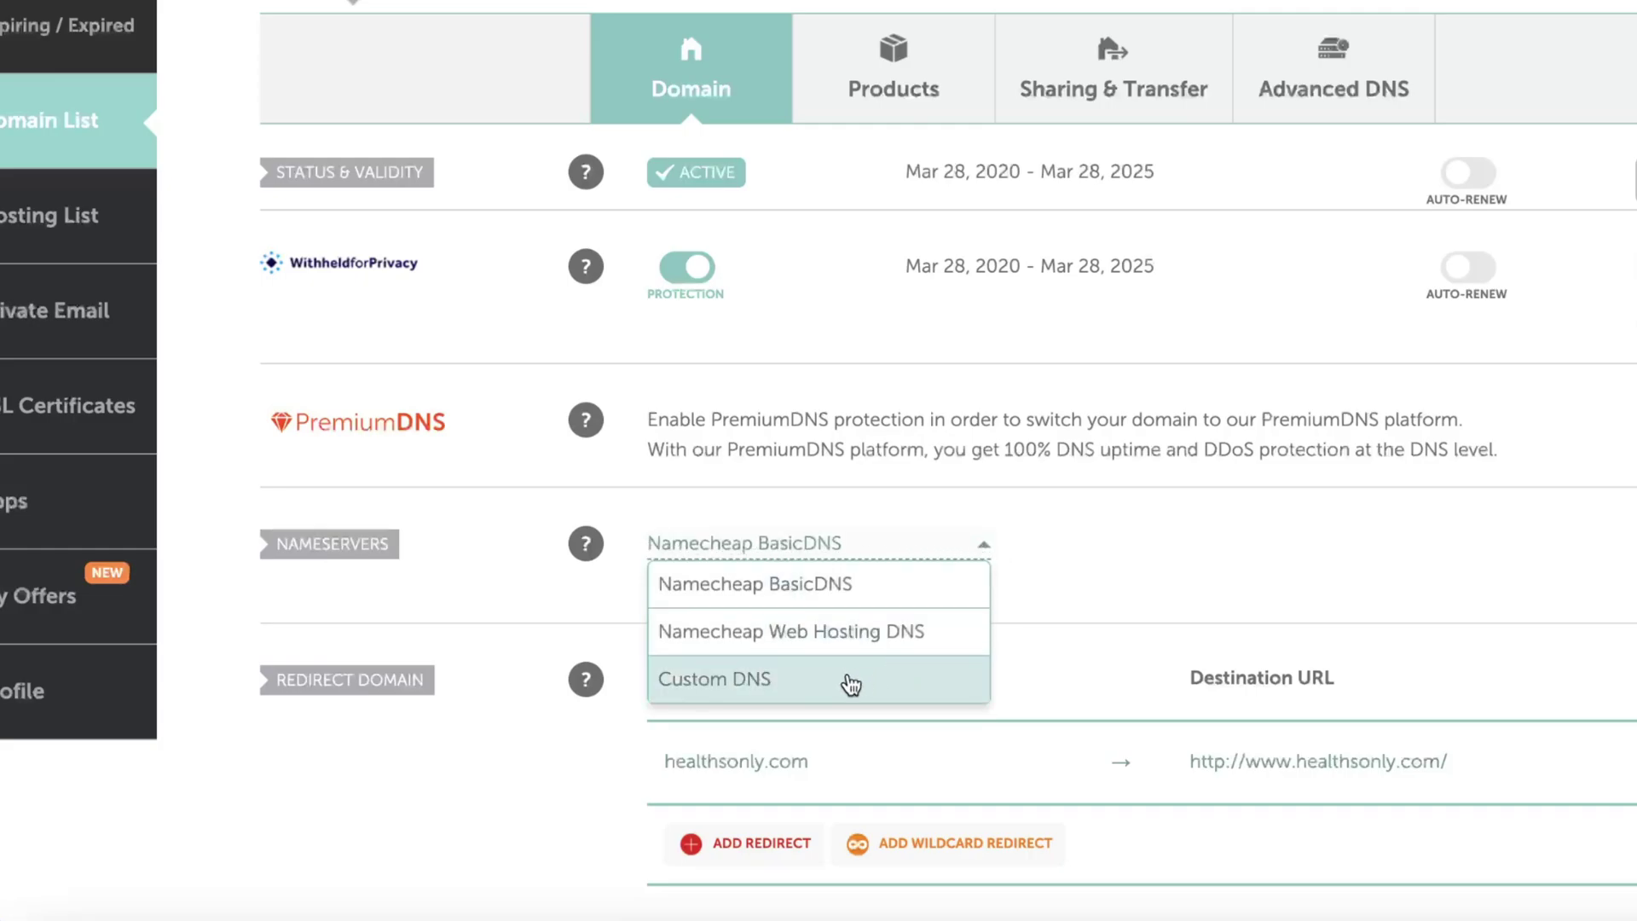
click(743, 687)
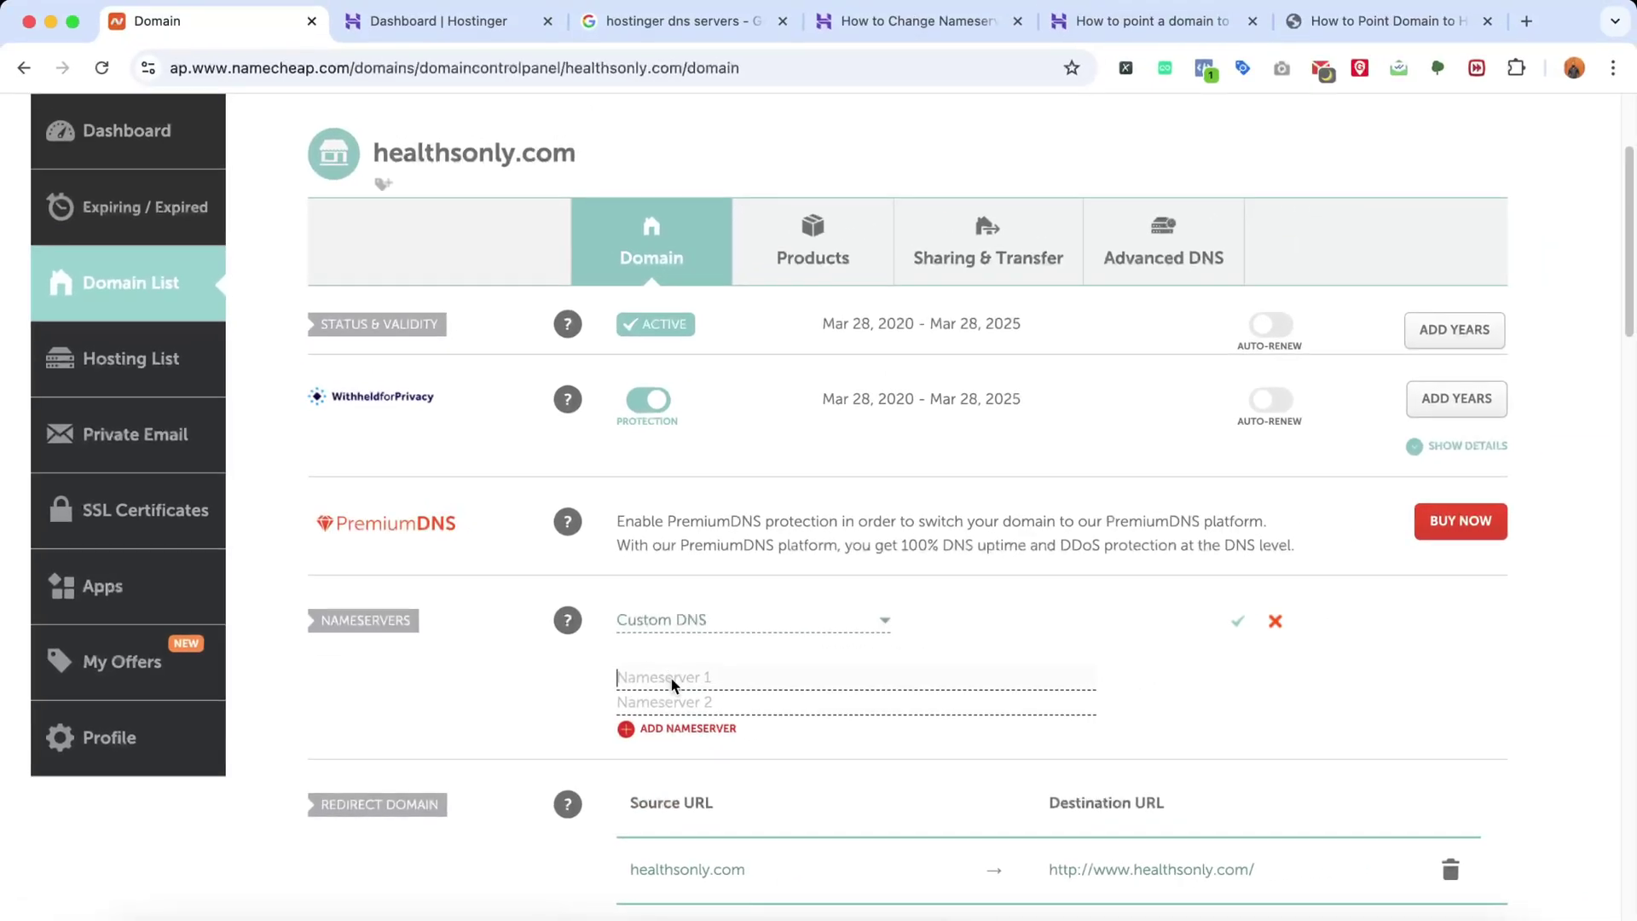
right_click(672, 685)
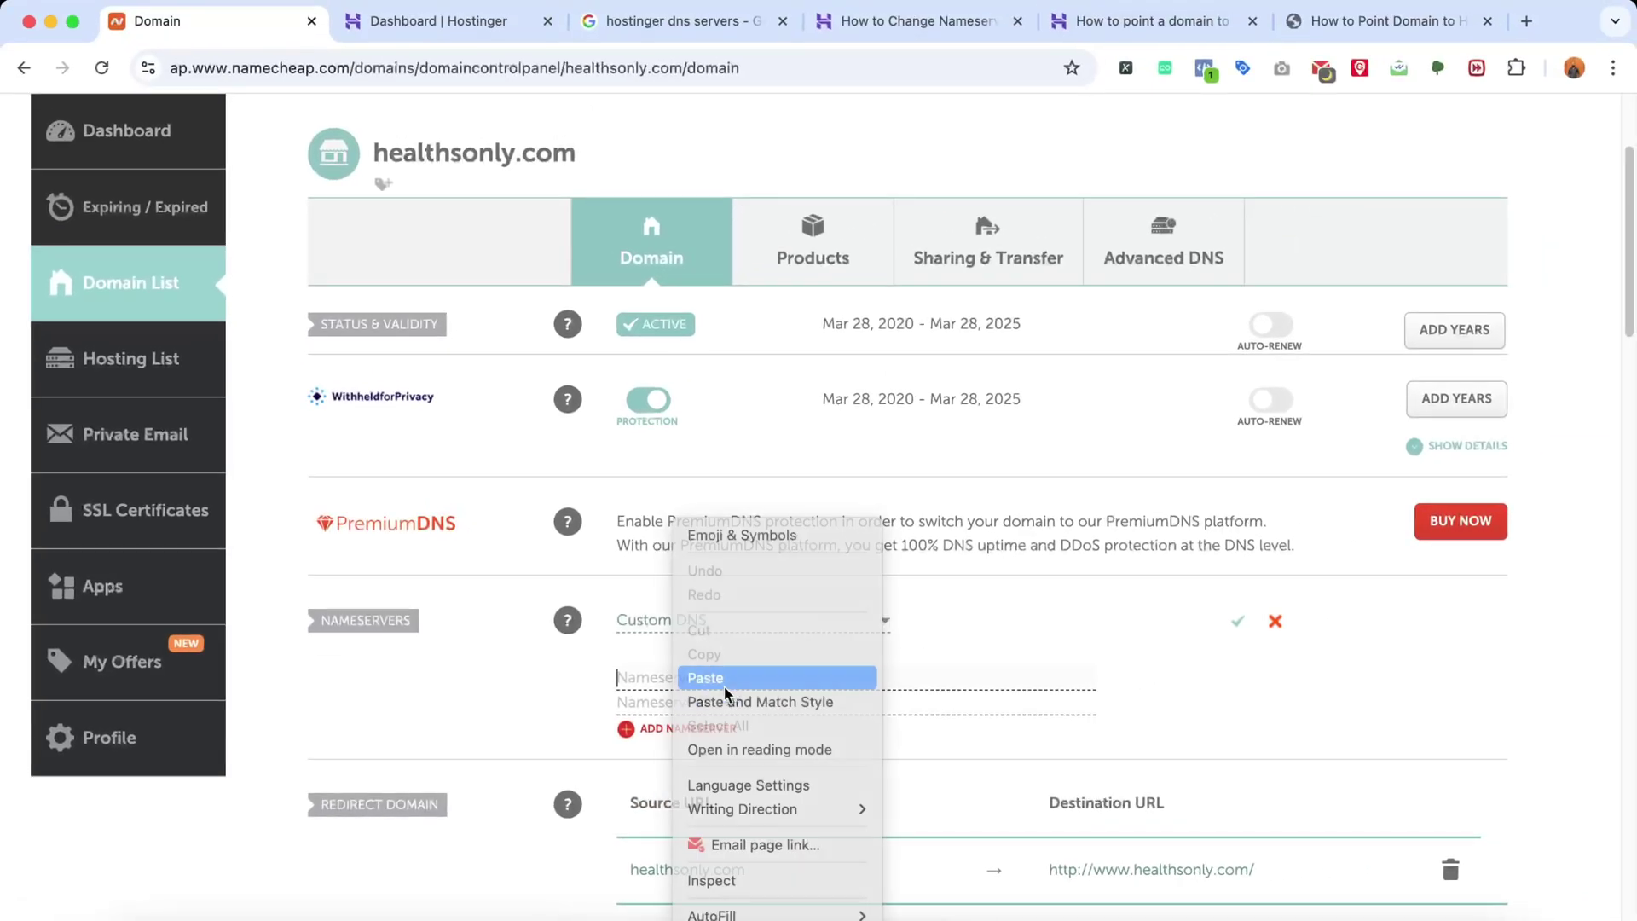
click(695, 672)
Copy ns2.dns-parking.com into Nameserver 2 and save the custom nameservers
click(1130, 19)
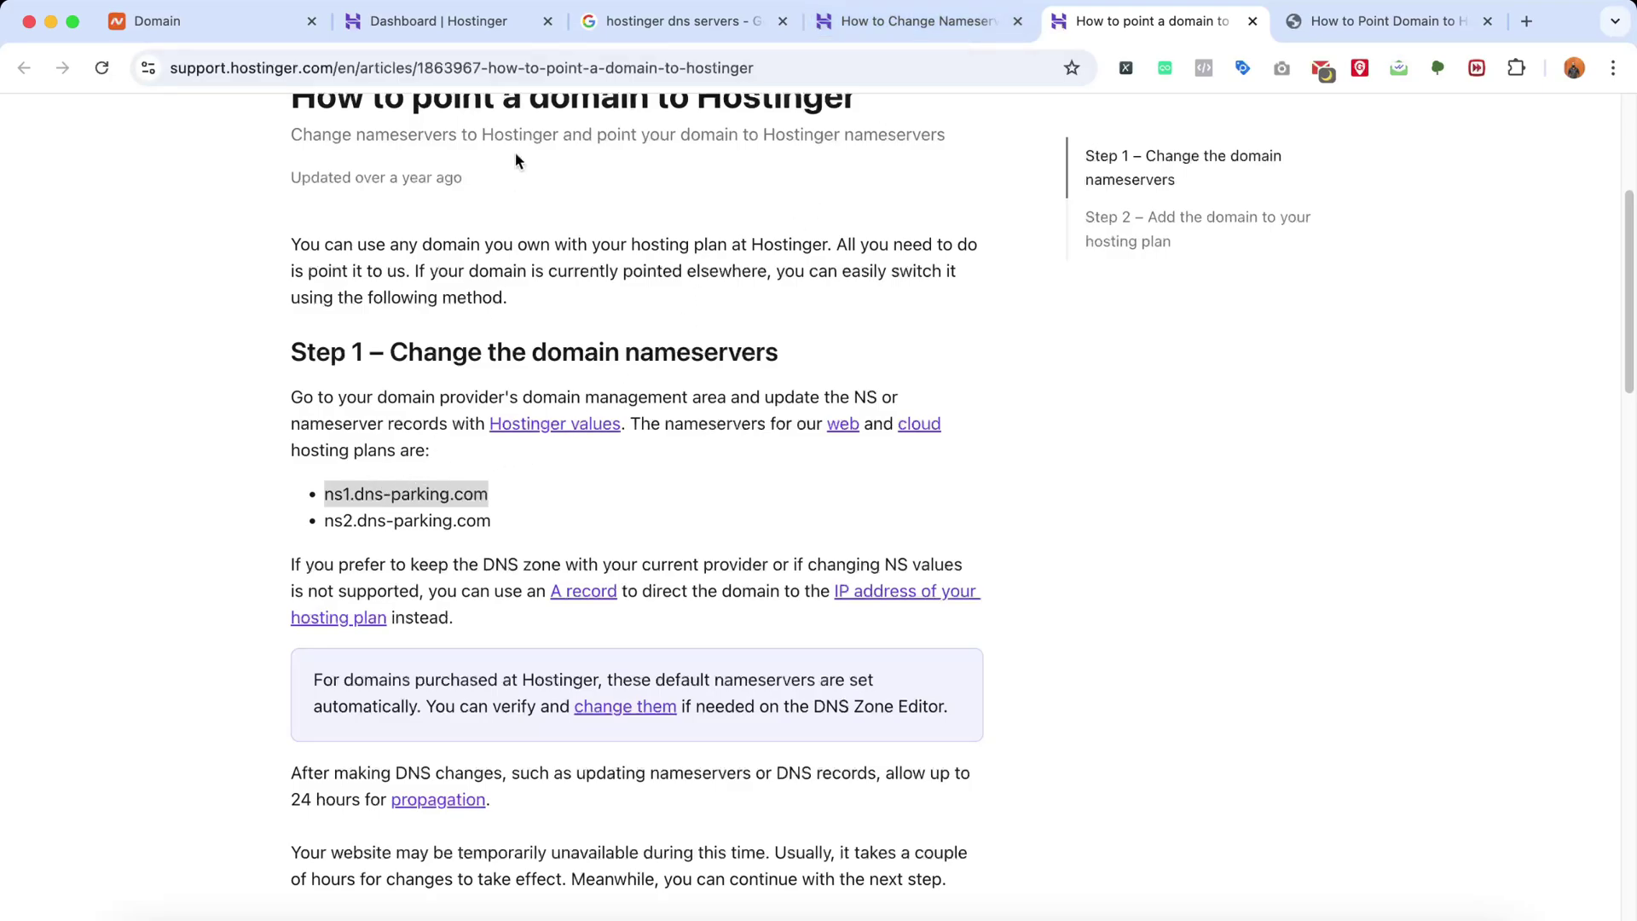
drag(325, 520, 458, 508)
right_click(441, 522)
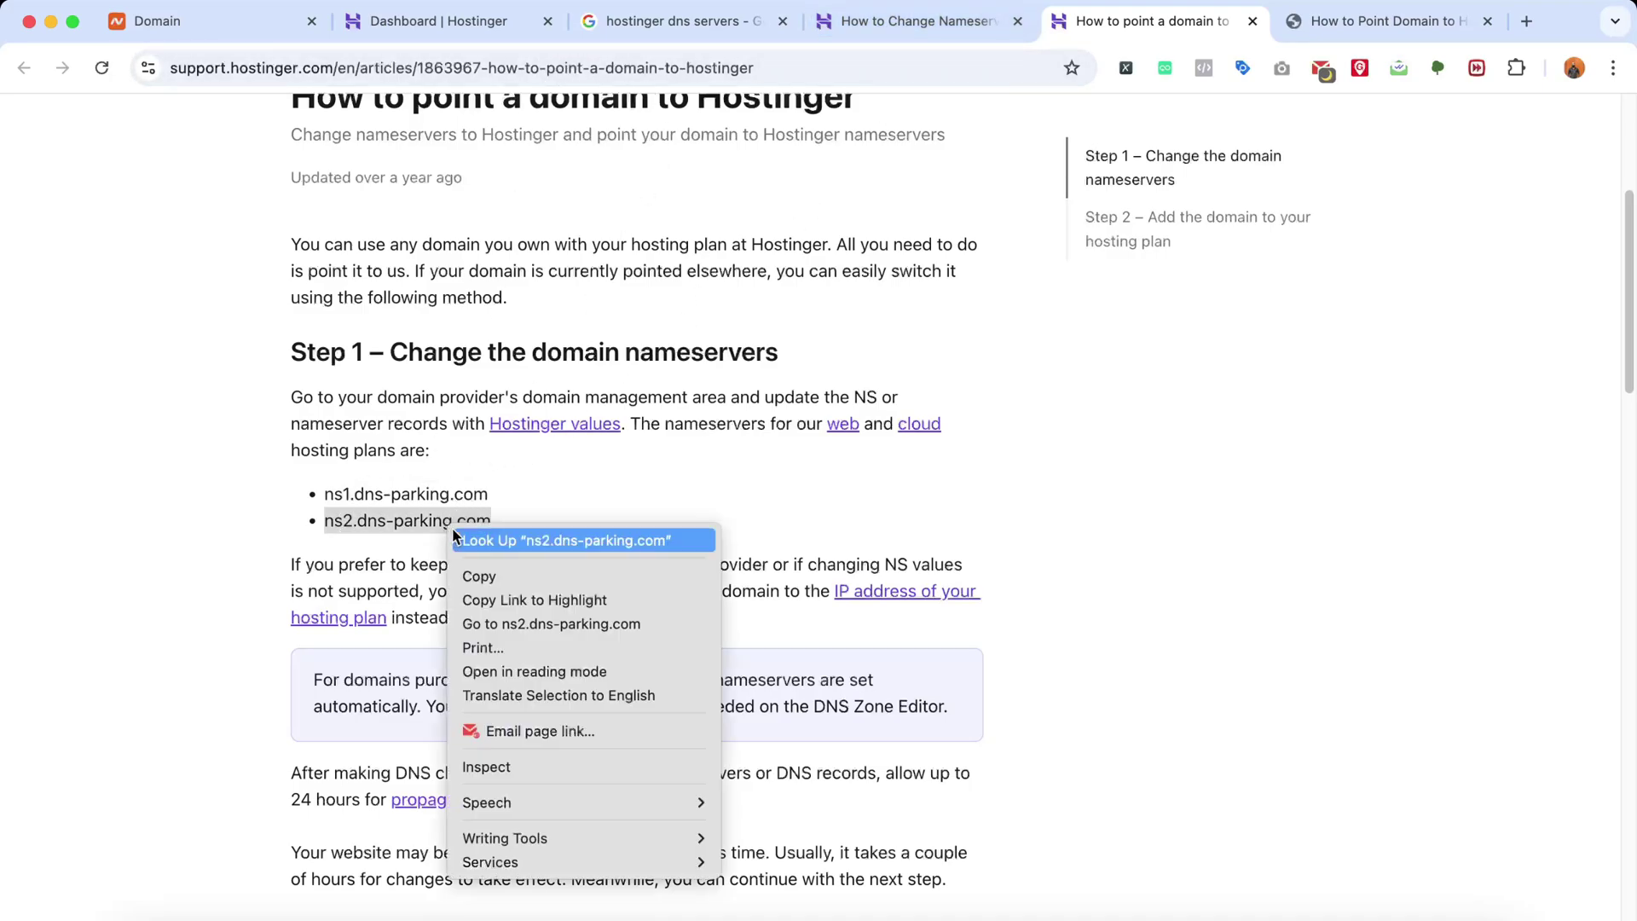
click(514, 574)
click(196, 25)
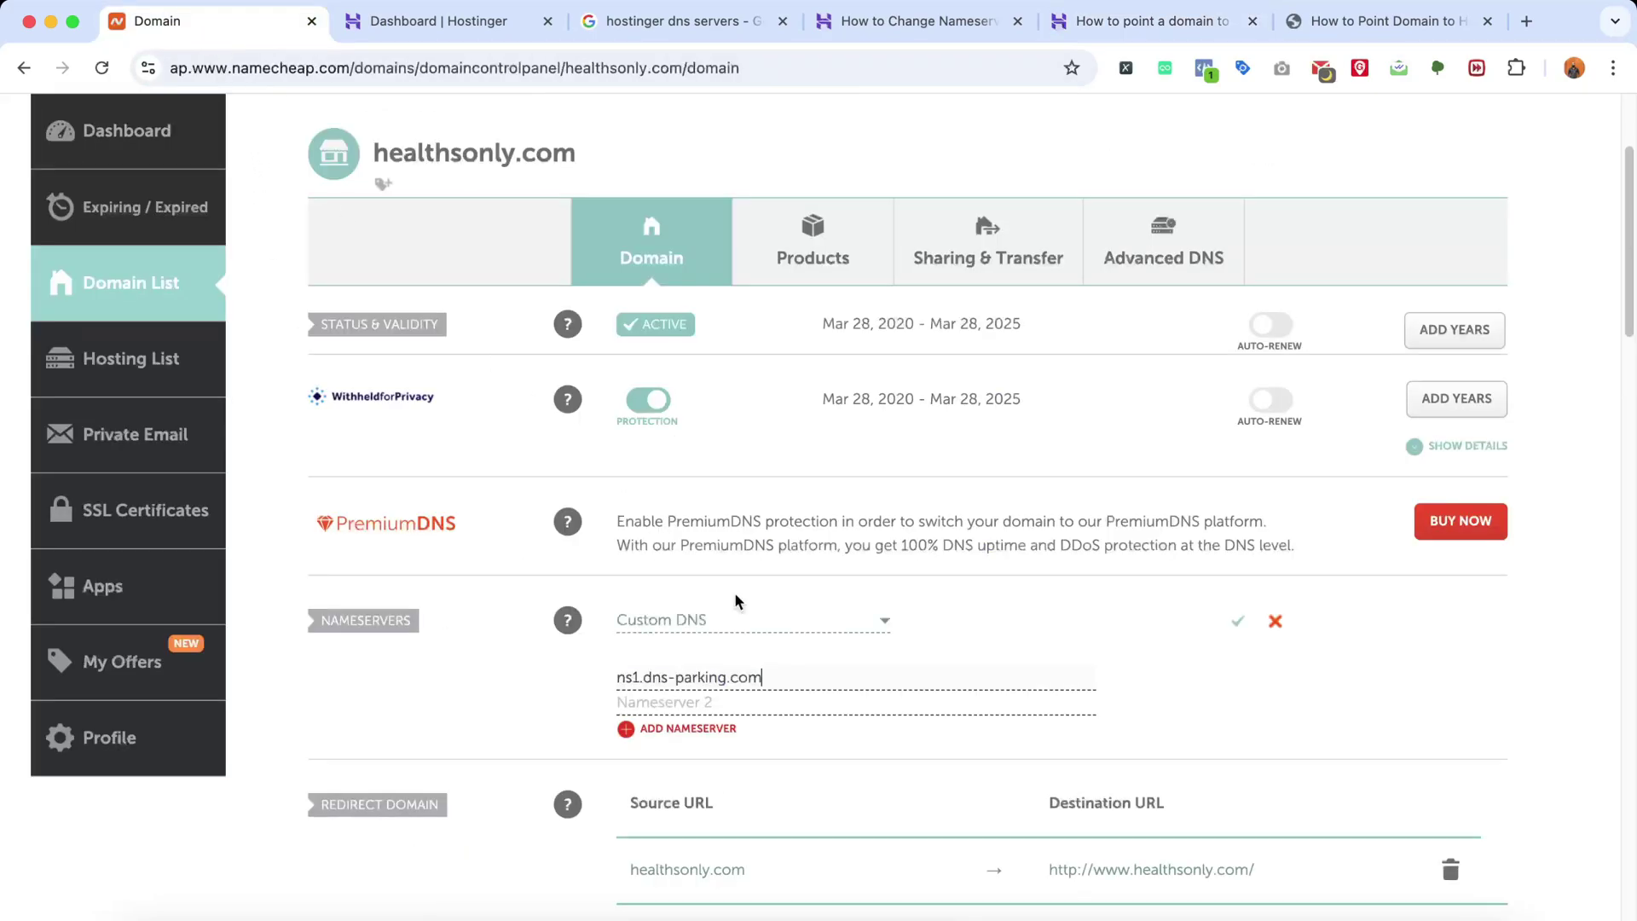
right_click(753, 700)
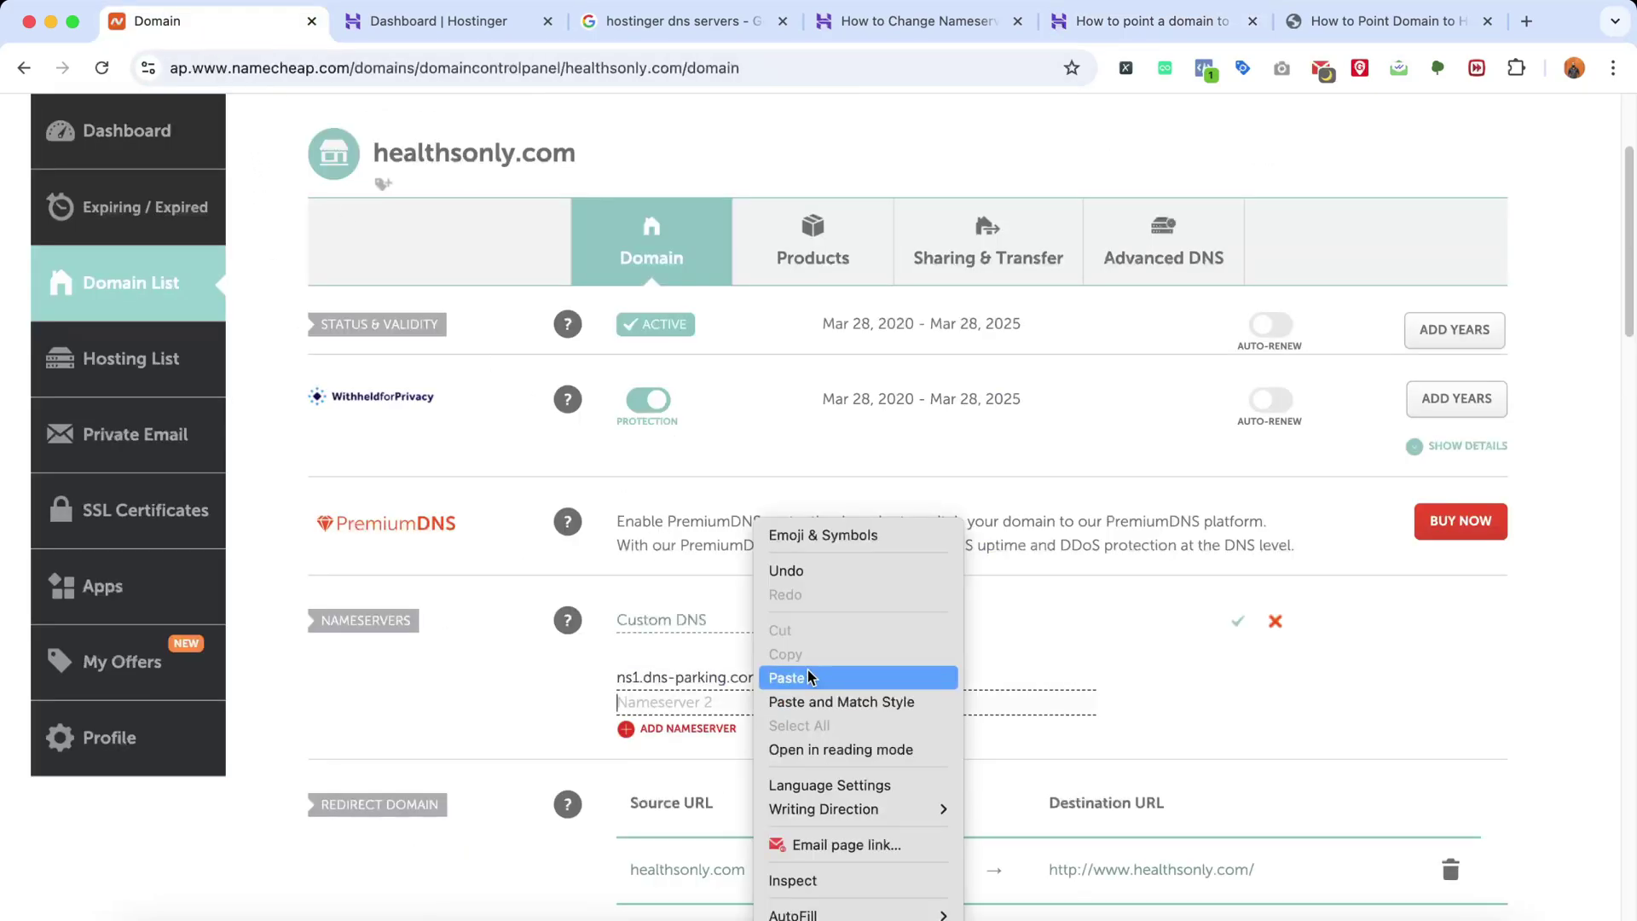
click(810, 678)
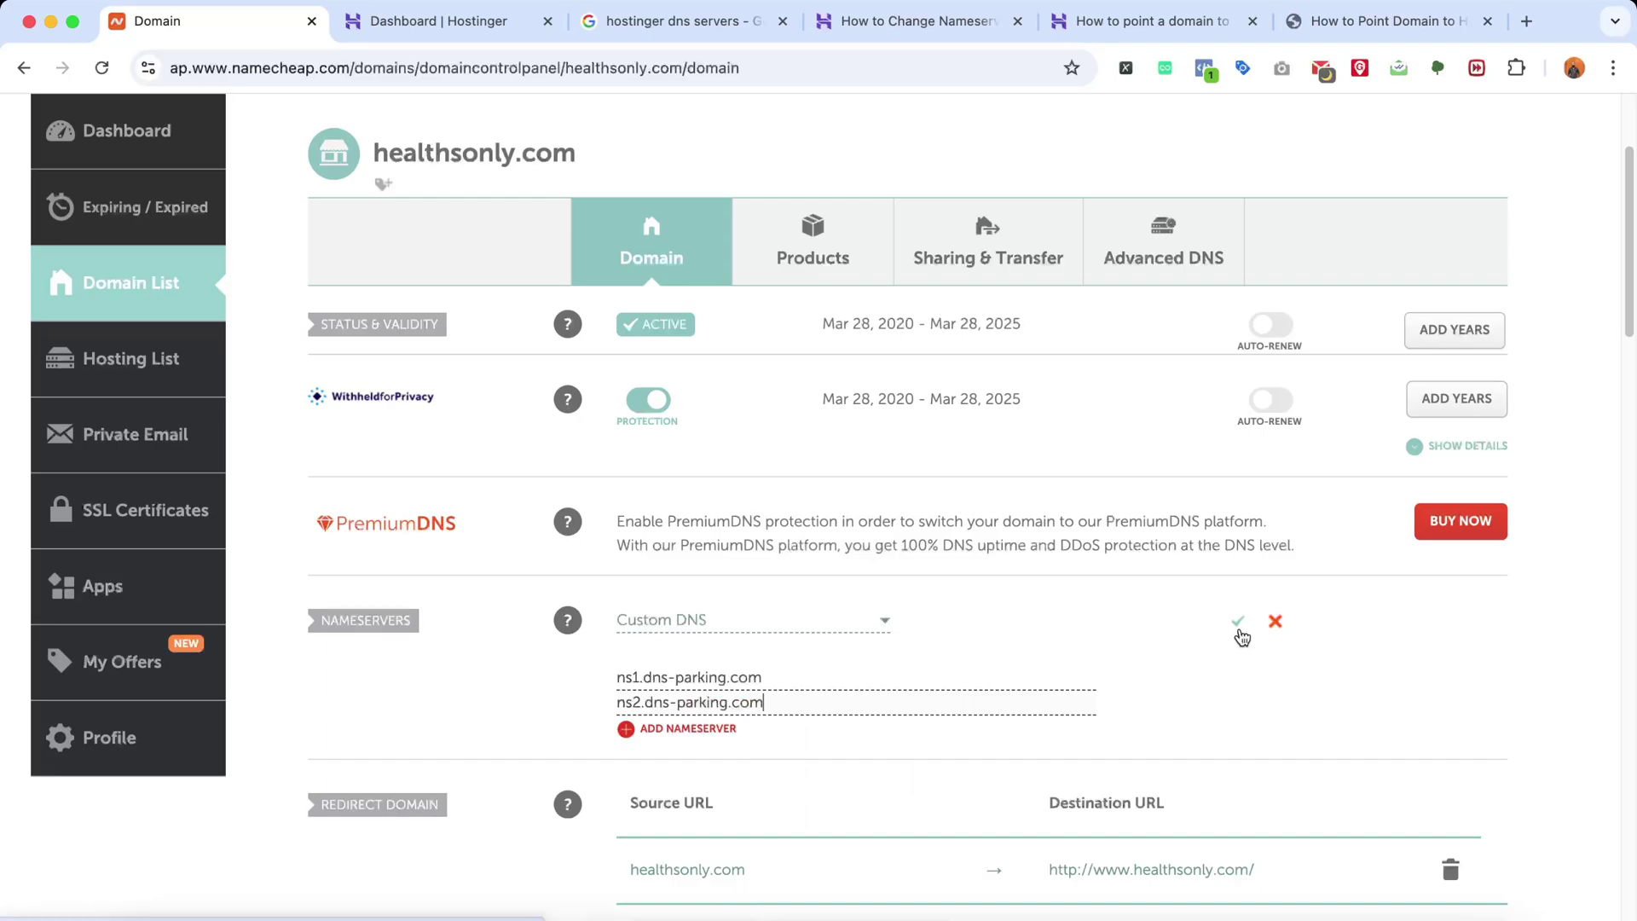
click(1238, 622)
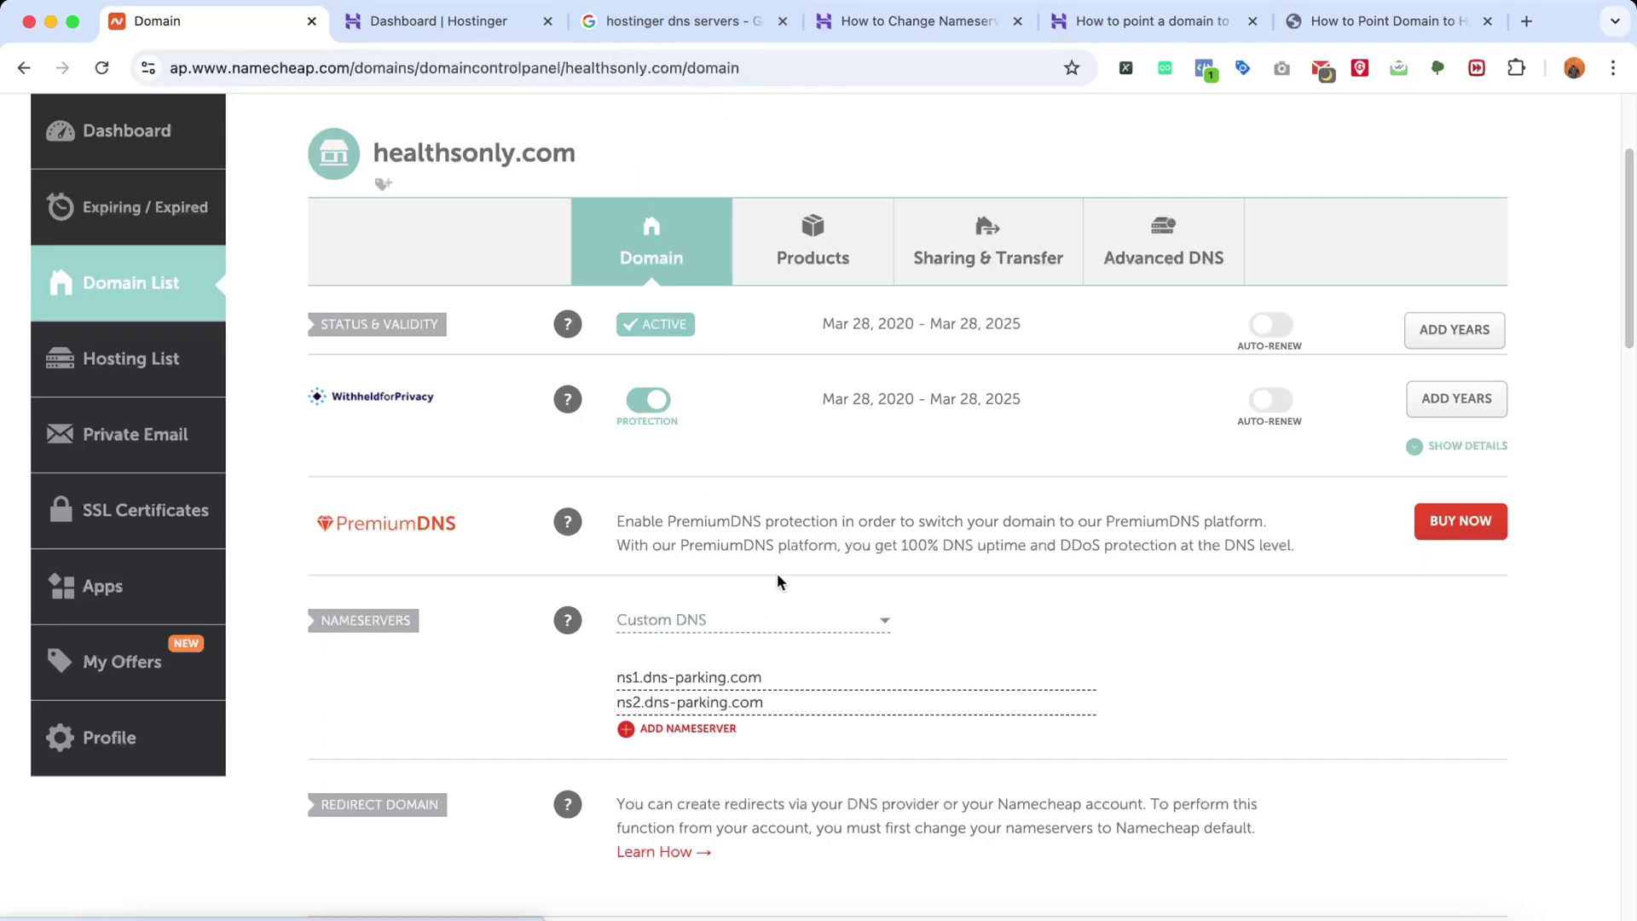
Reload the Hostinger website dashboard and preview the live healthsonly.com site in a new tab
click(434, 23)
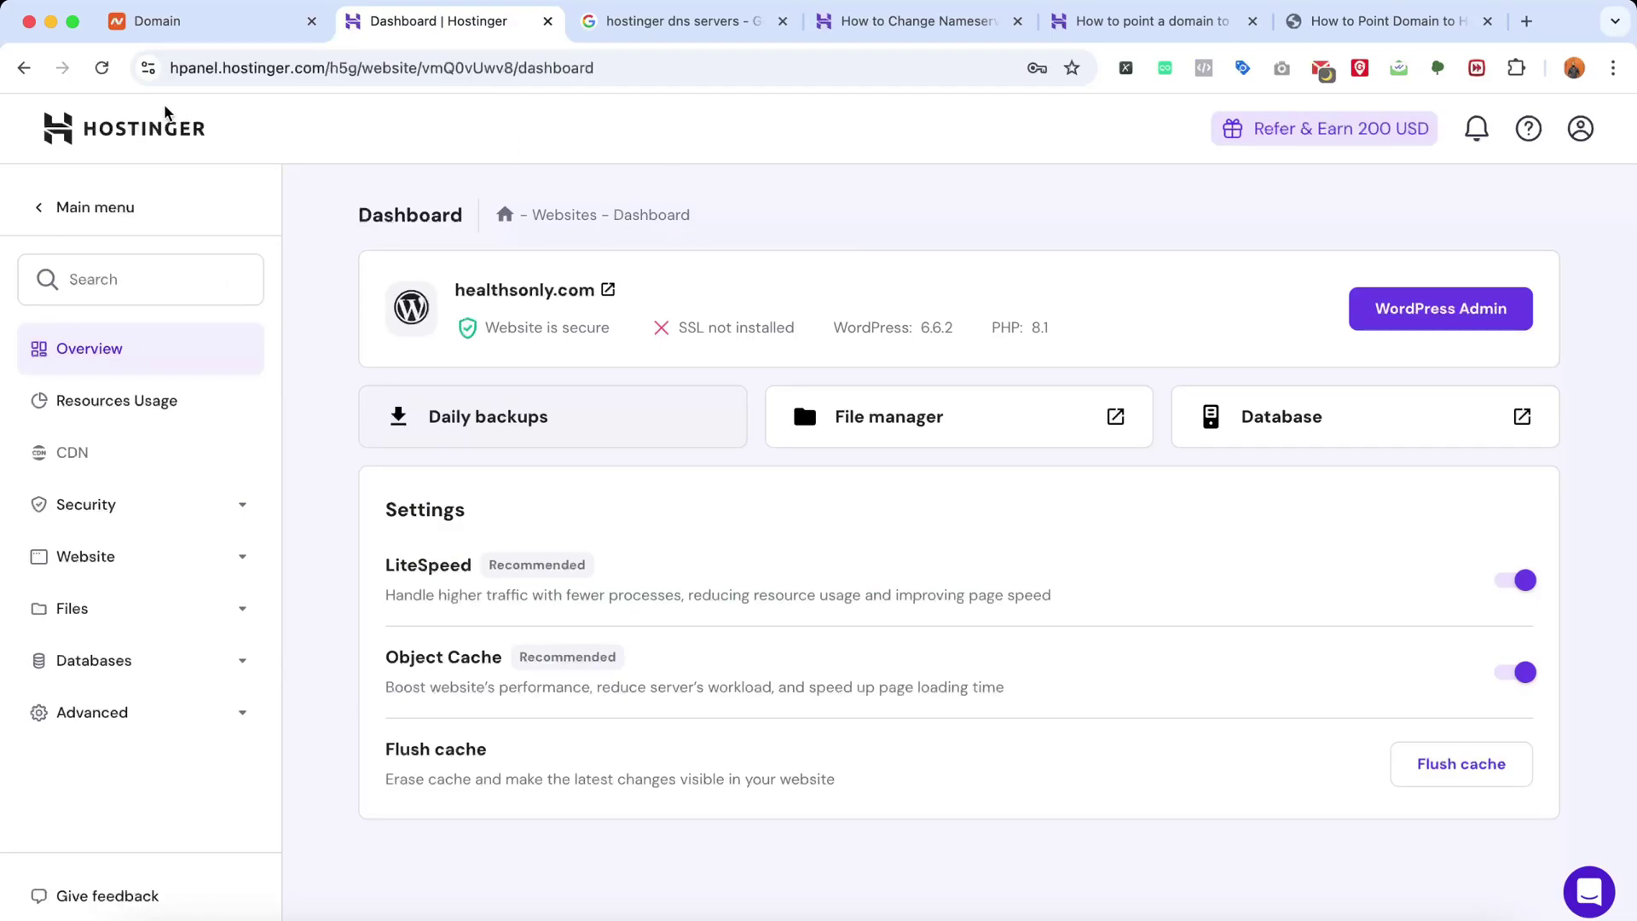
click(109, 73)
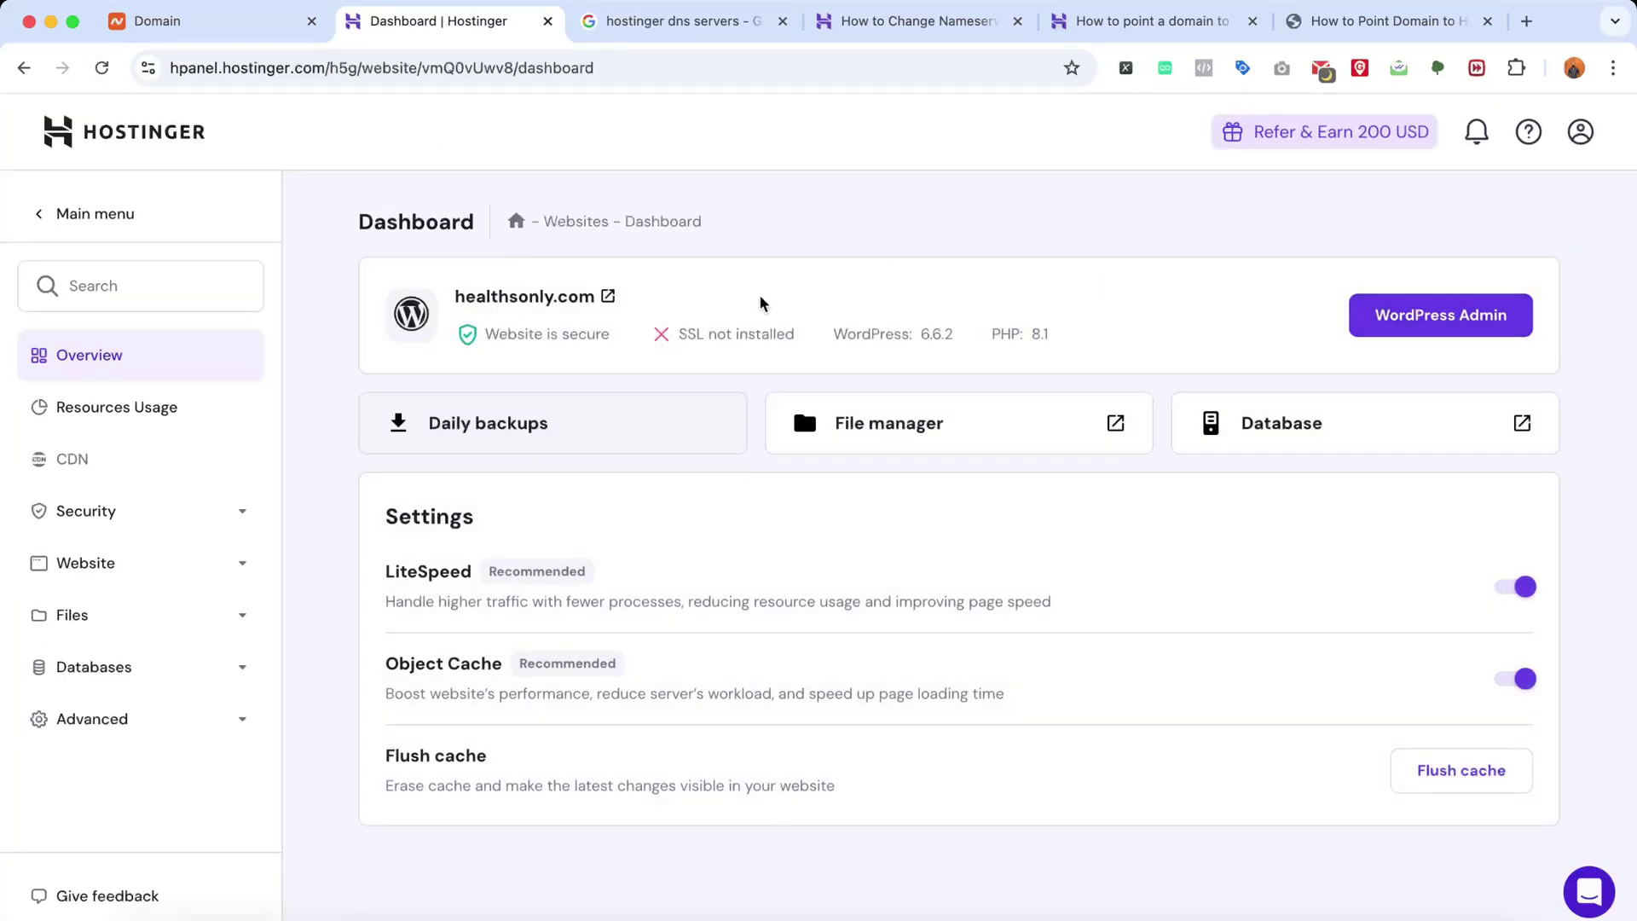
right_click(597, 298)
click(605, 309)
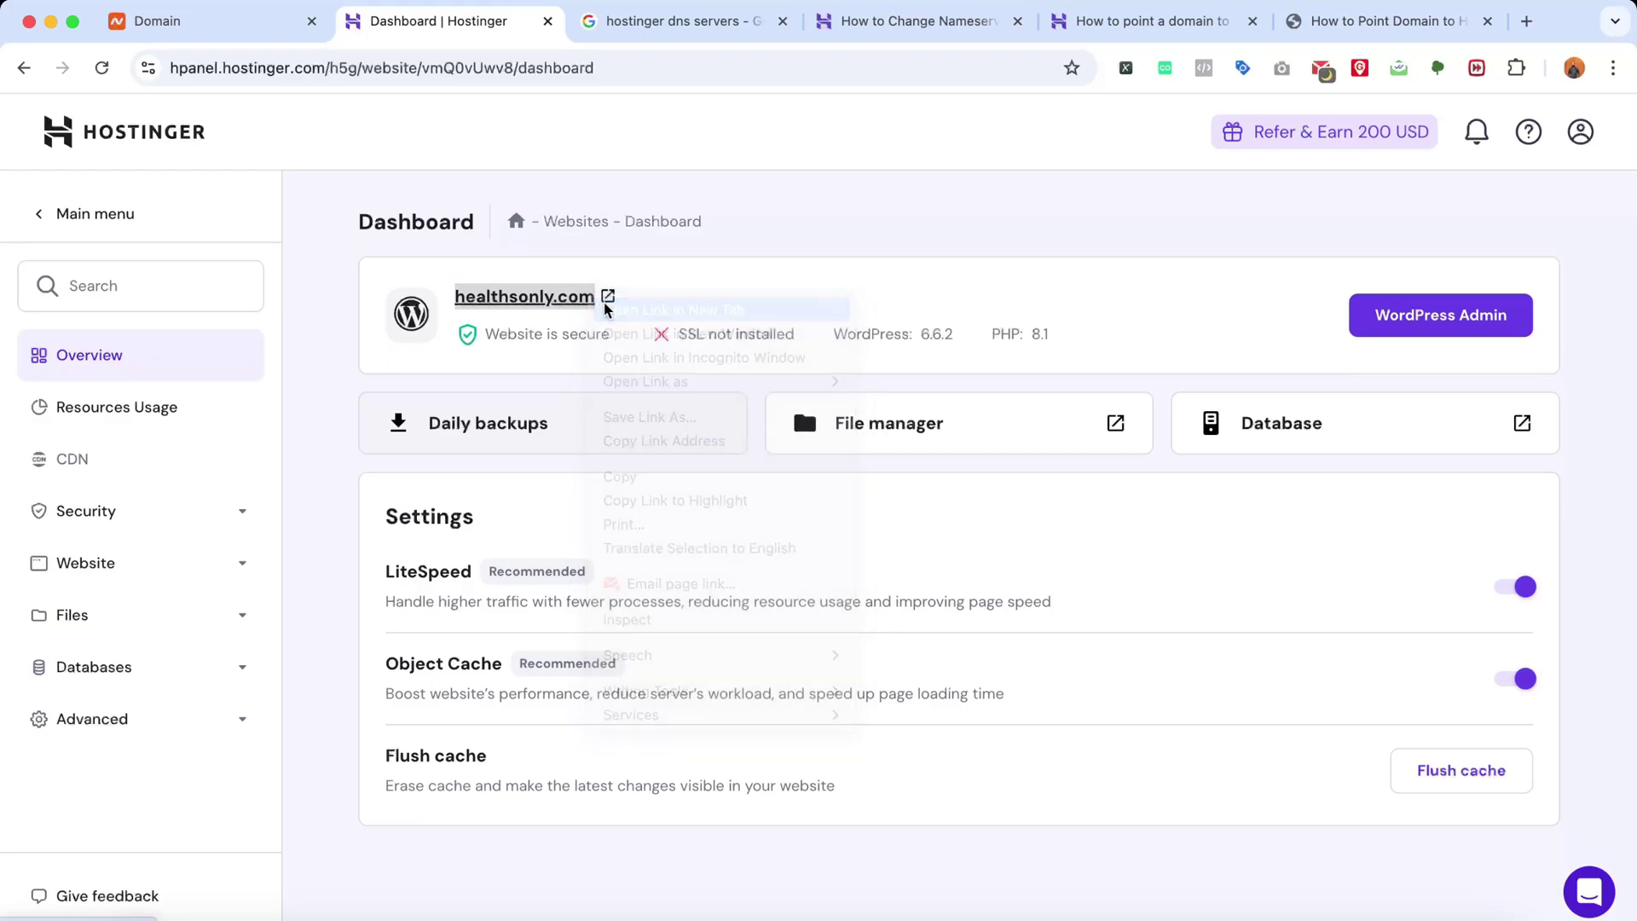
click(560, 19)
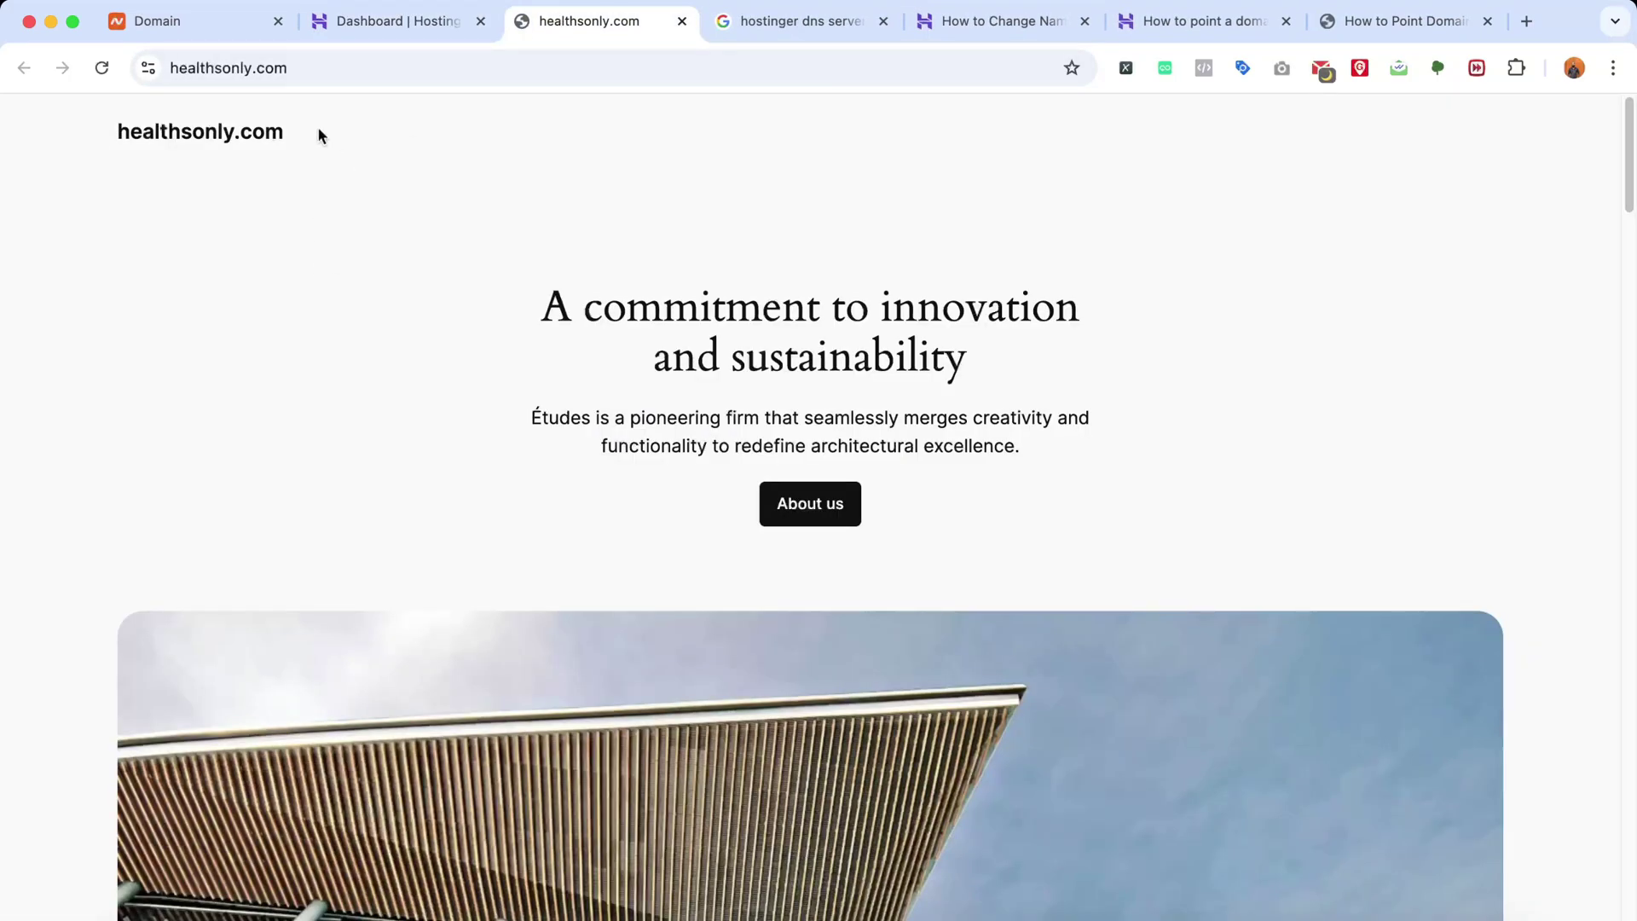
scroll(119, 542, down, 15)
scroll(119, 538, up, 15)
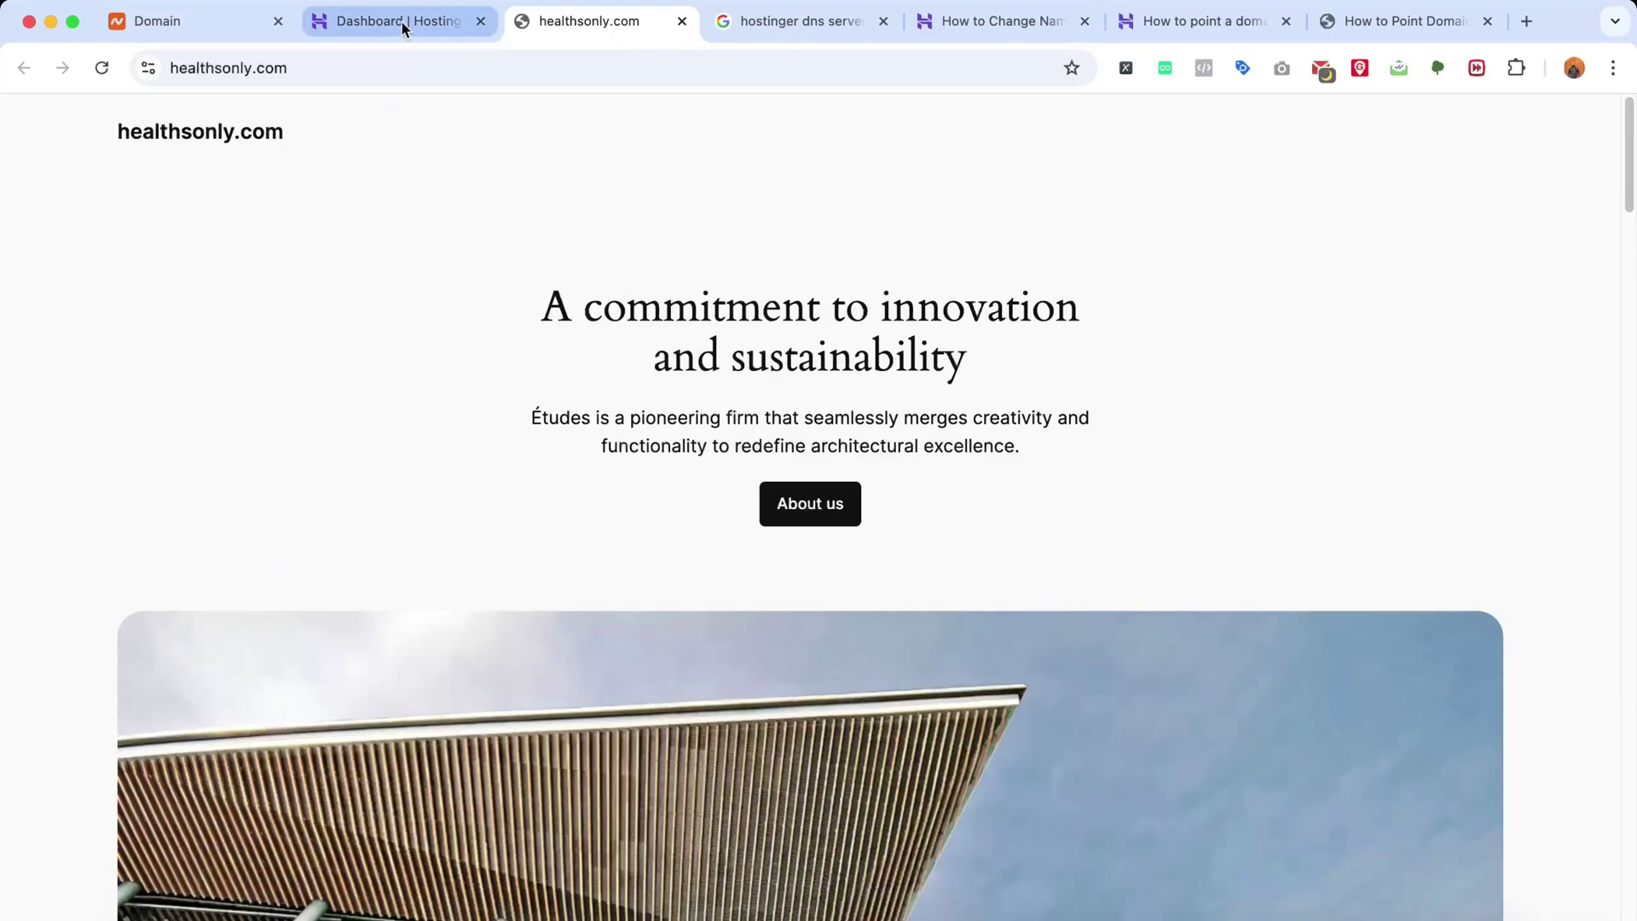
Close the healthsonly.com site tab and the Hostinger DNS servers search tab
click(402, 22)
click(677, 30)
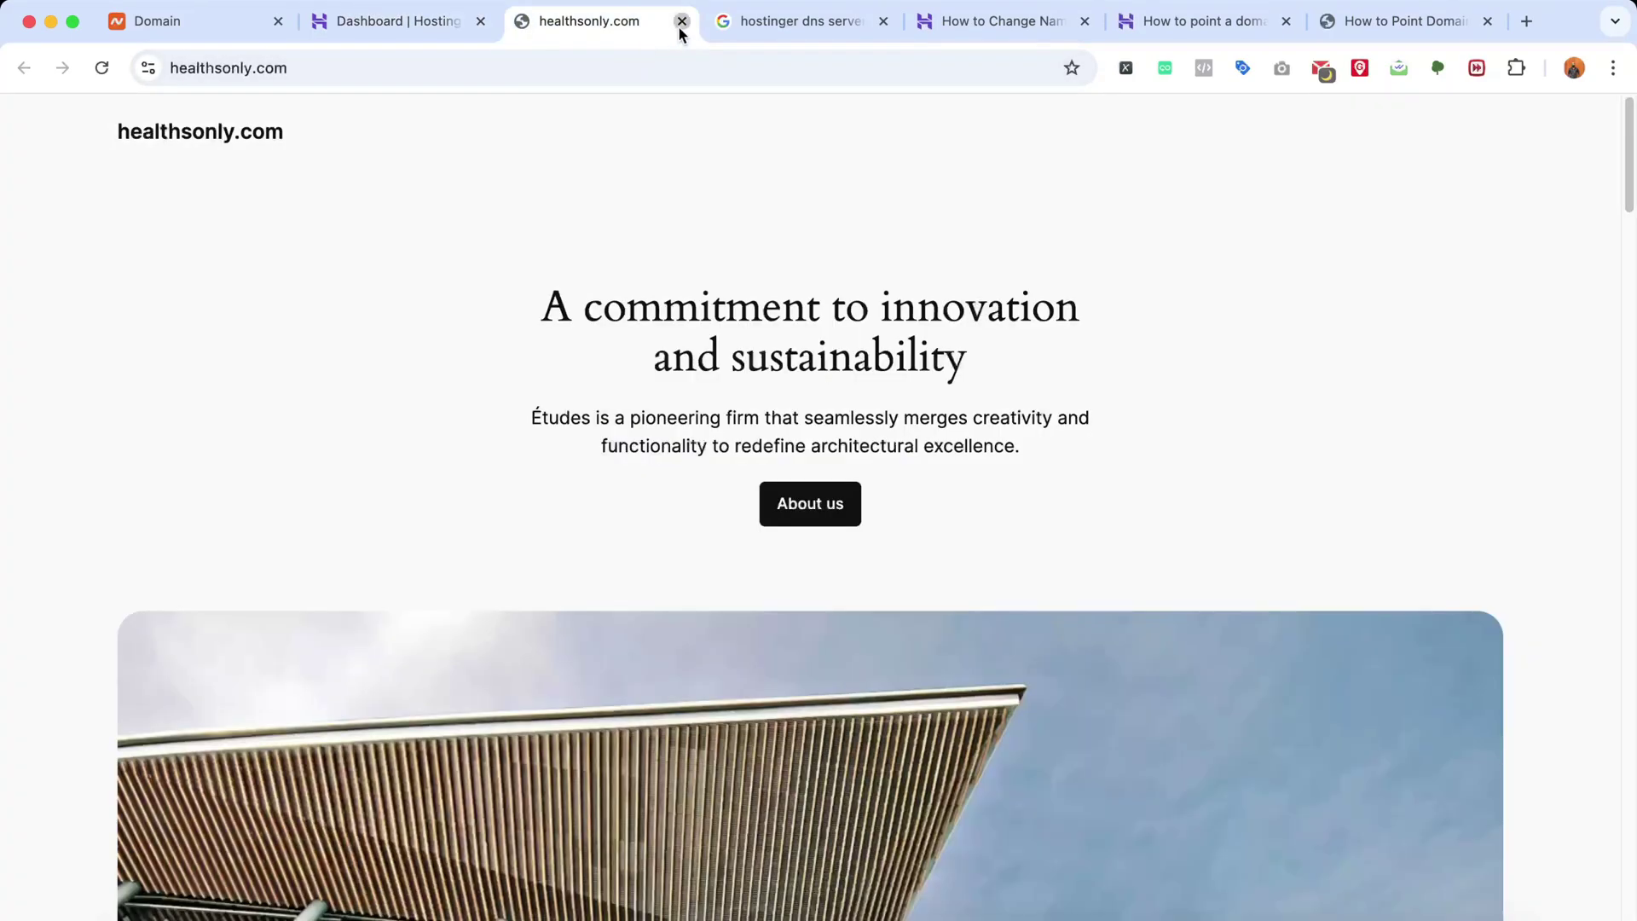
click(681, 21)
click(681, 21)
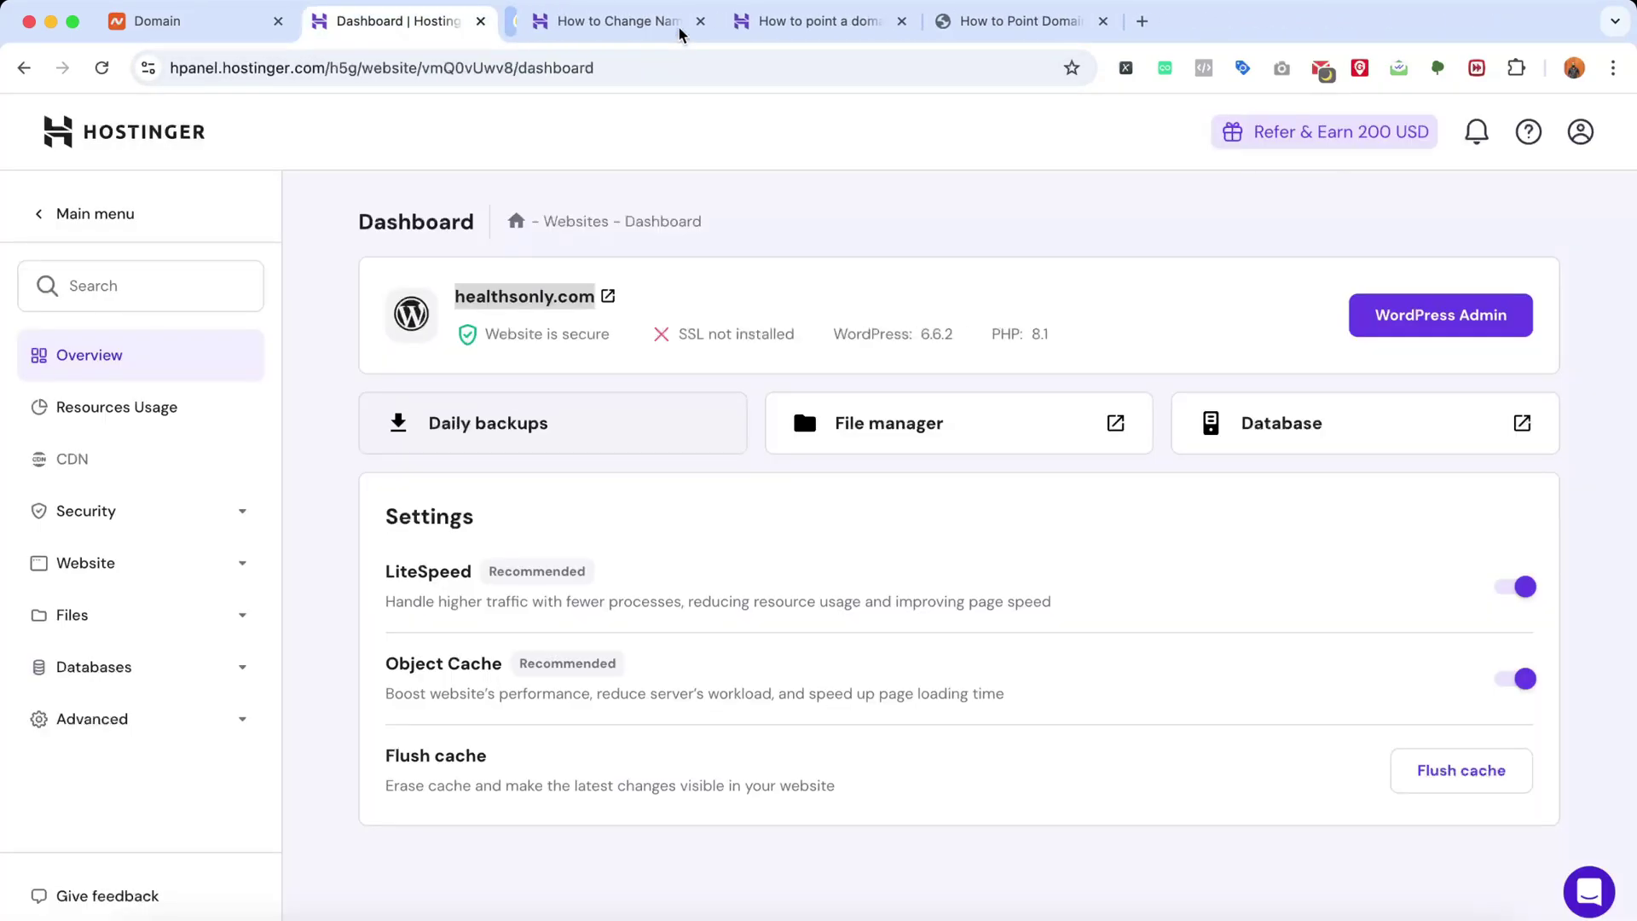
click(610, 32)
Close the nameserver guide and log out of the WordPress admin via Howdy, admin
click(681, 22)
click(400, 24)
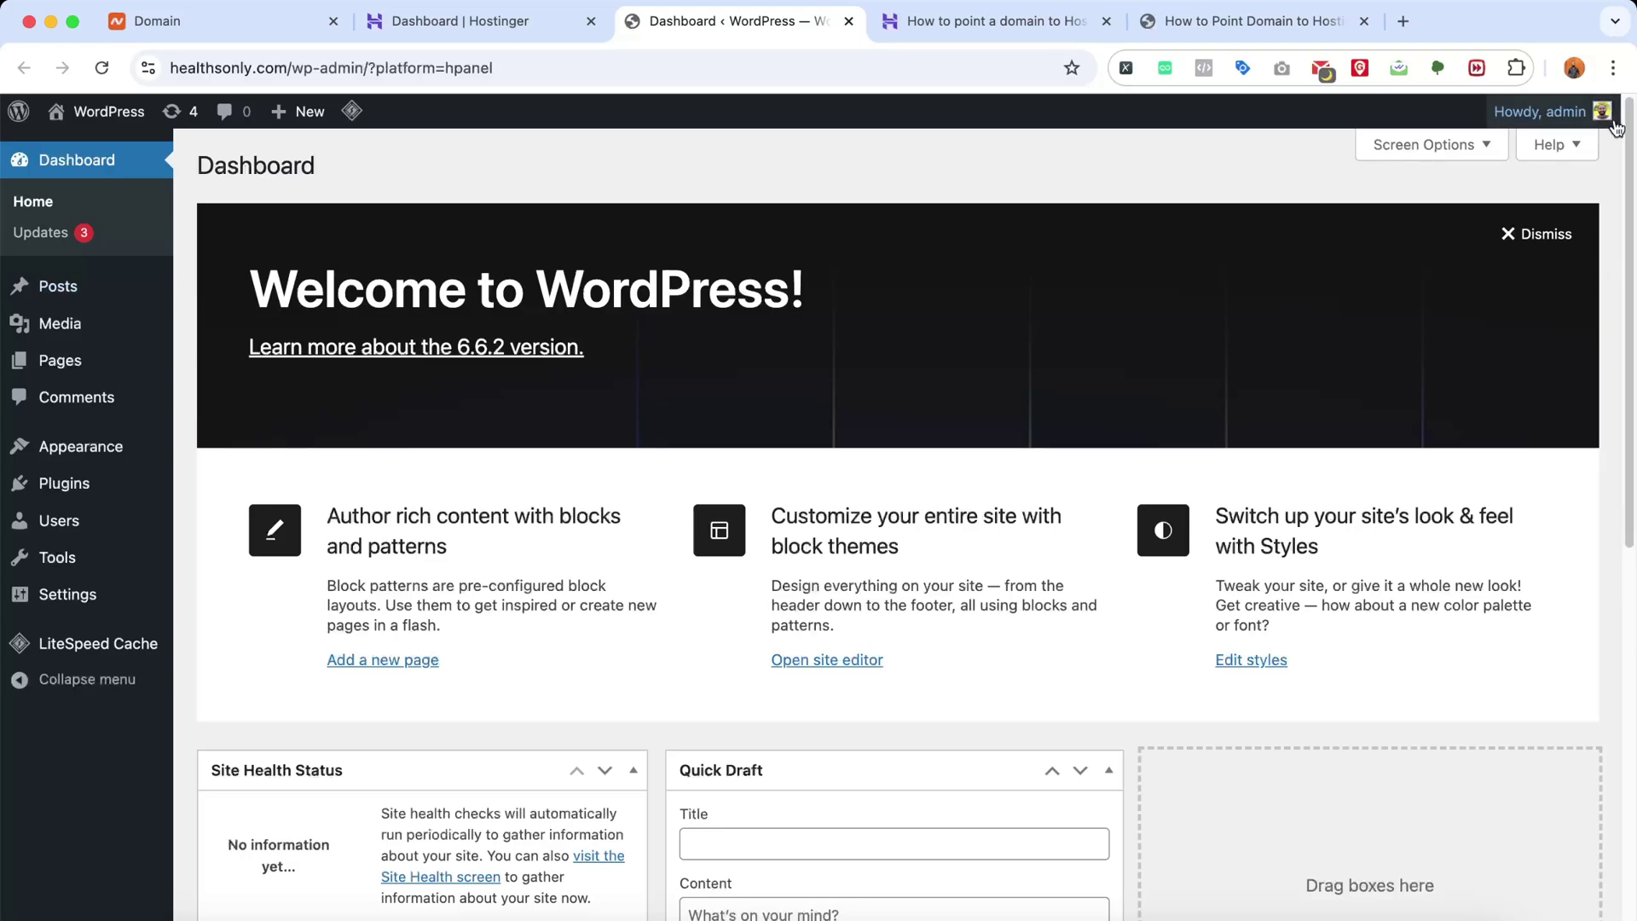
mouse_move(1569, 115)
click(1473, 219)
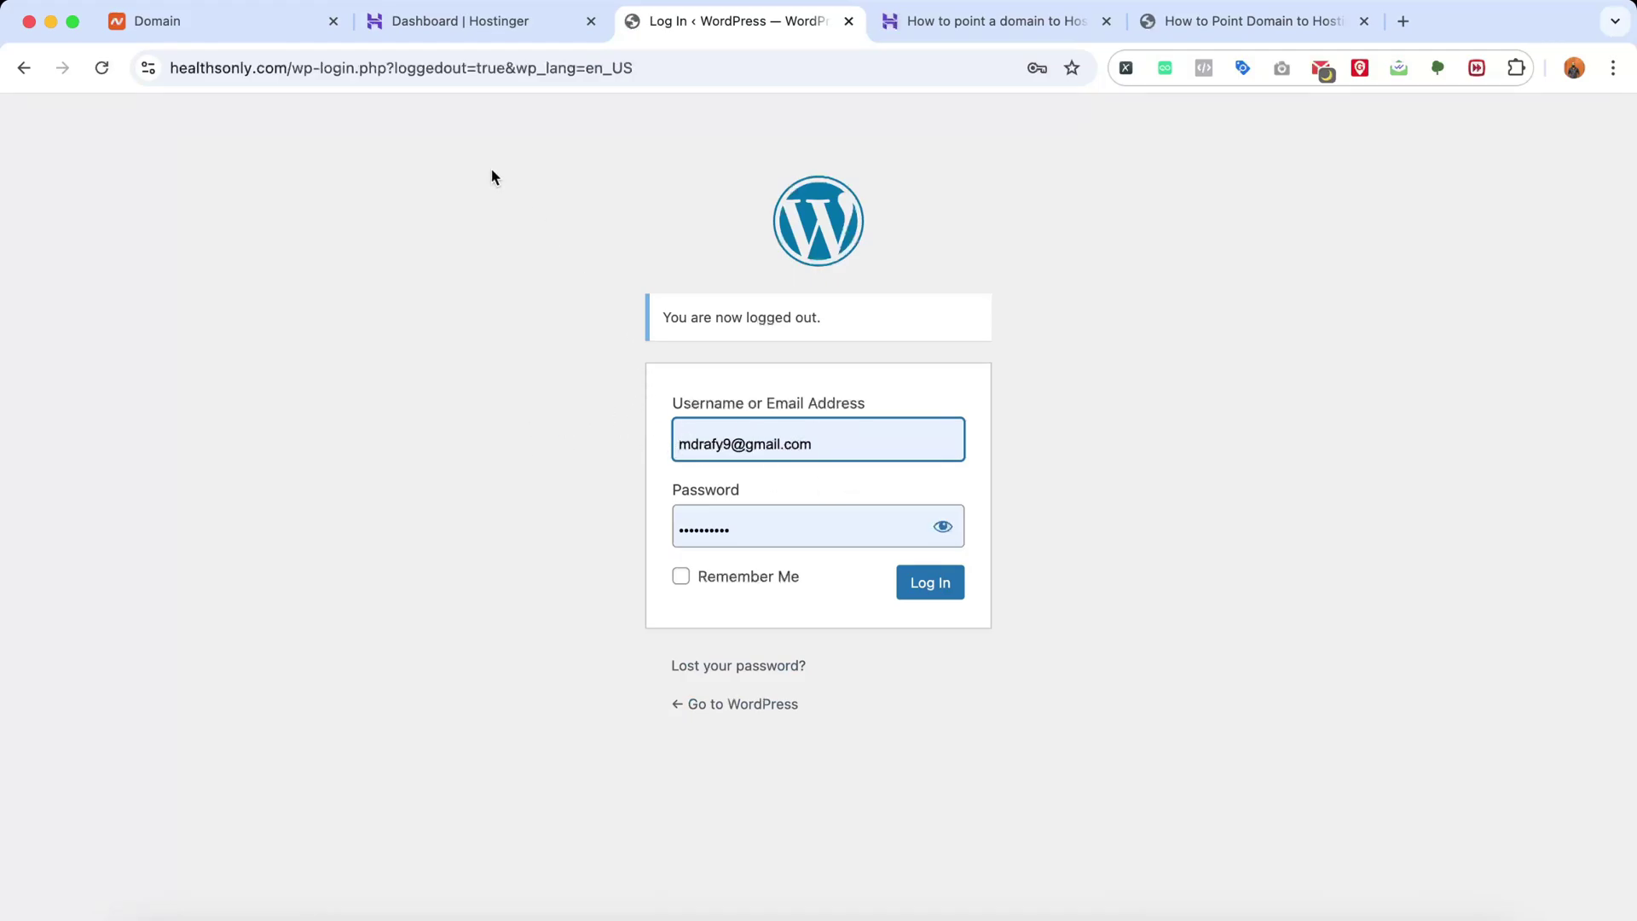
Remove the /wp-login.php path from the address bar
drag(320, 67, 853, 92)
drag(341, 67, 922, 123)
key(BackSpace)
Load the healthsonly.com homepage, then go to healthsonly.com/wp-admin/
key(Return)
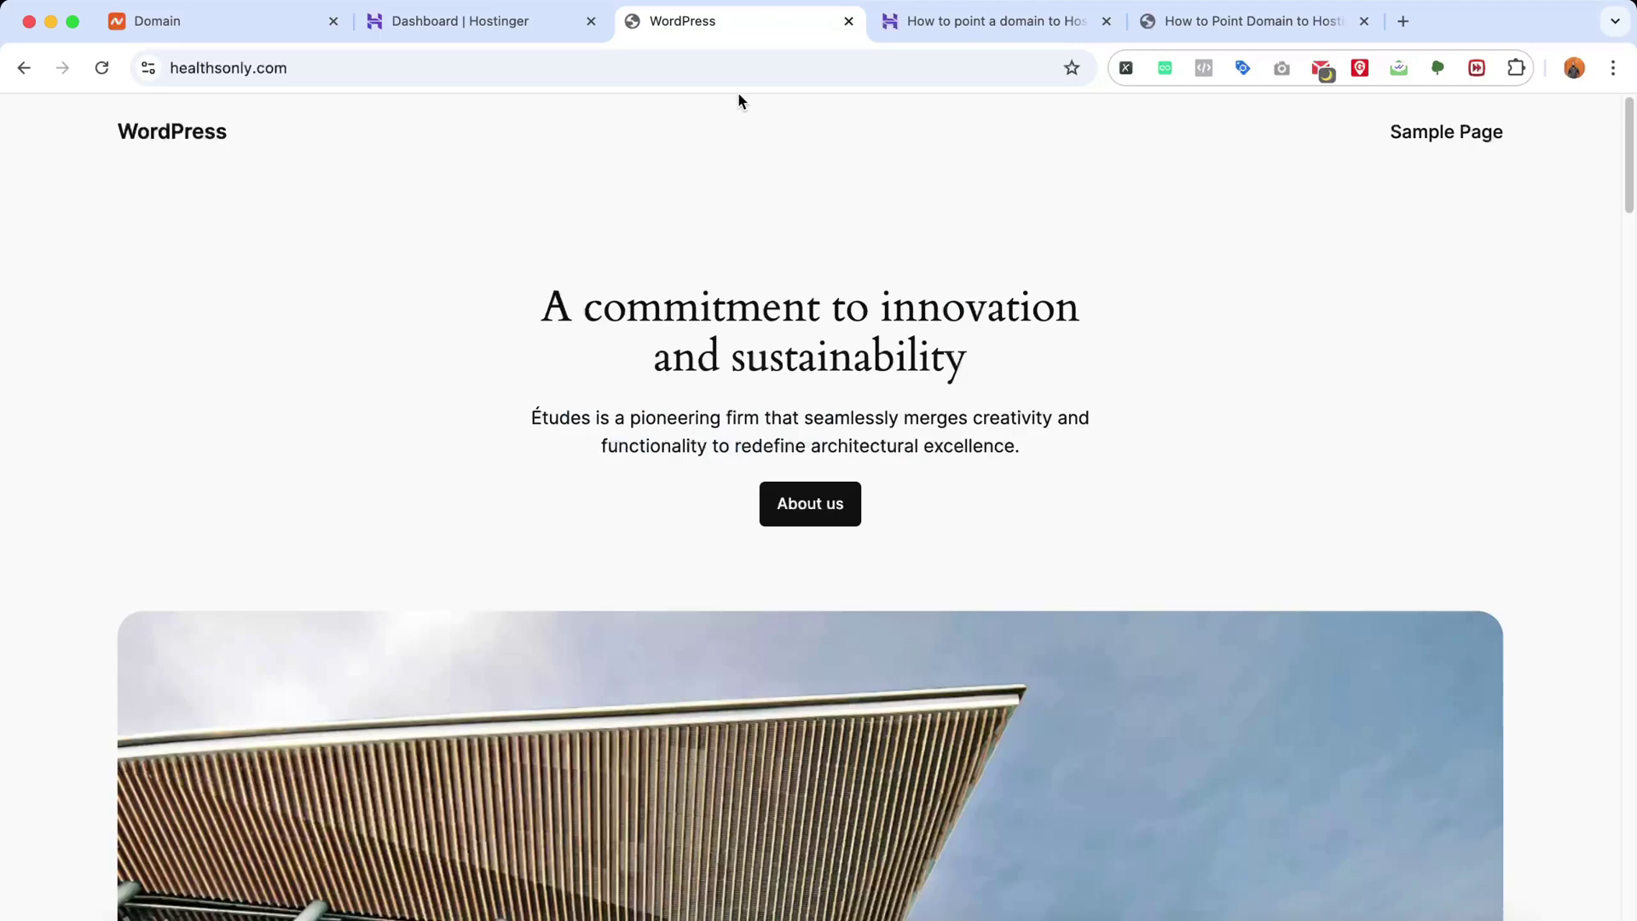
click(770, 68)
click(770, 68)
key(BackSpace)
text(//)
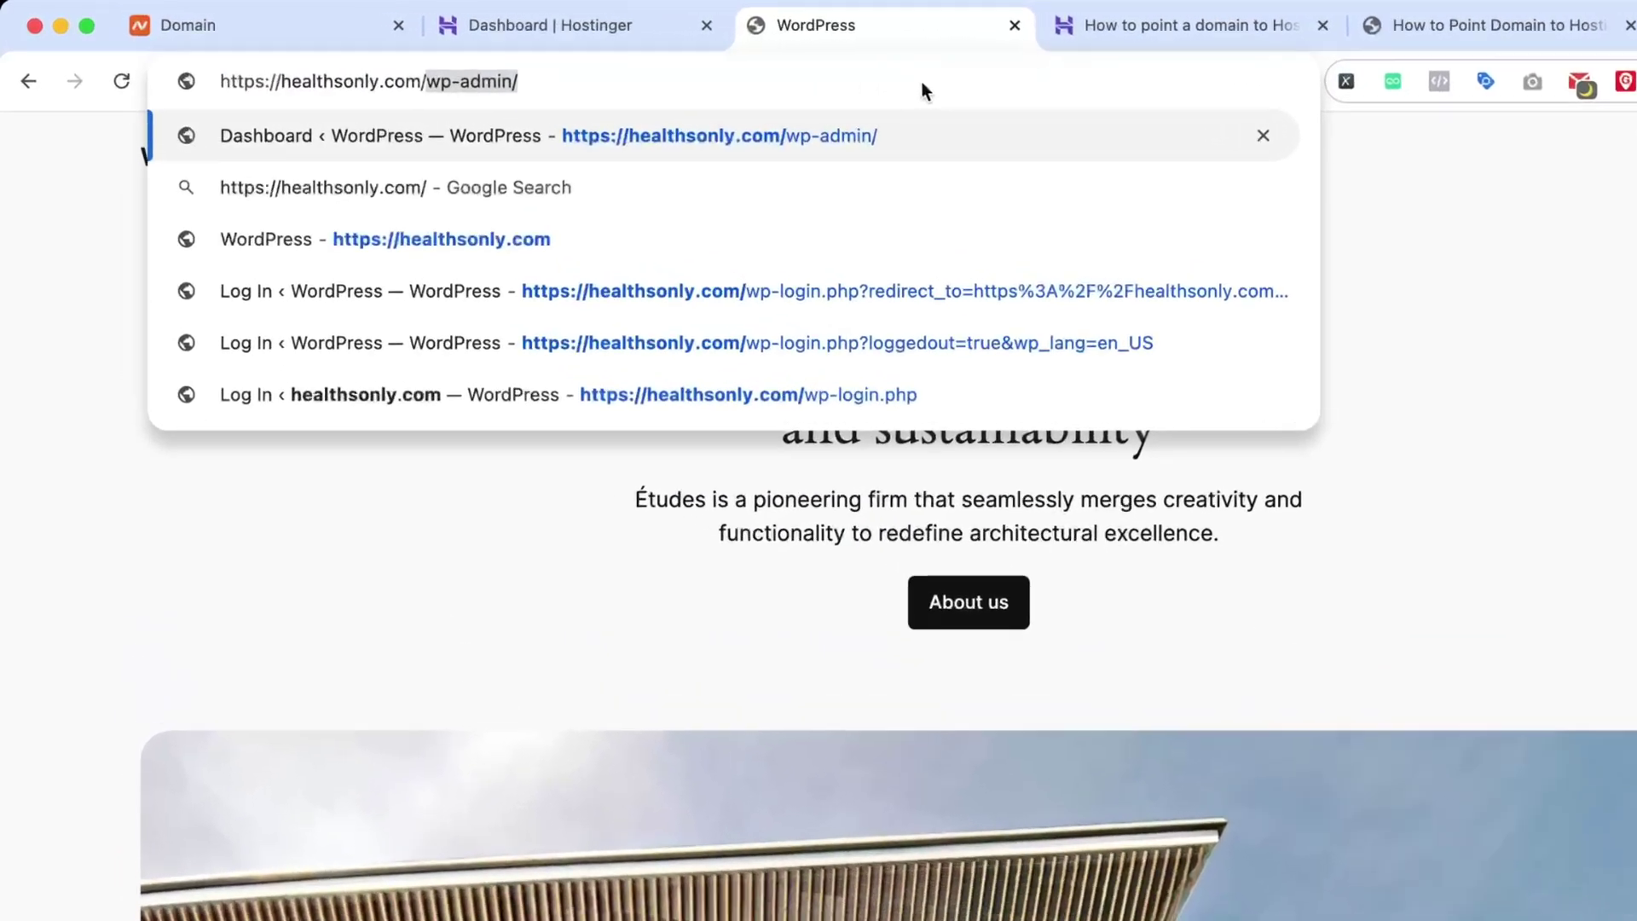
key(Return)
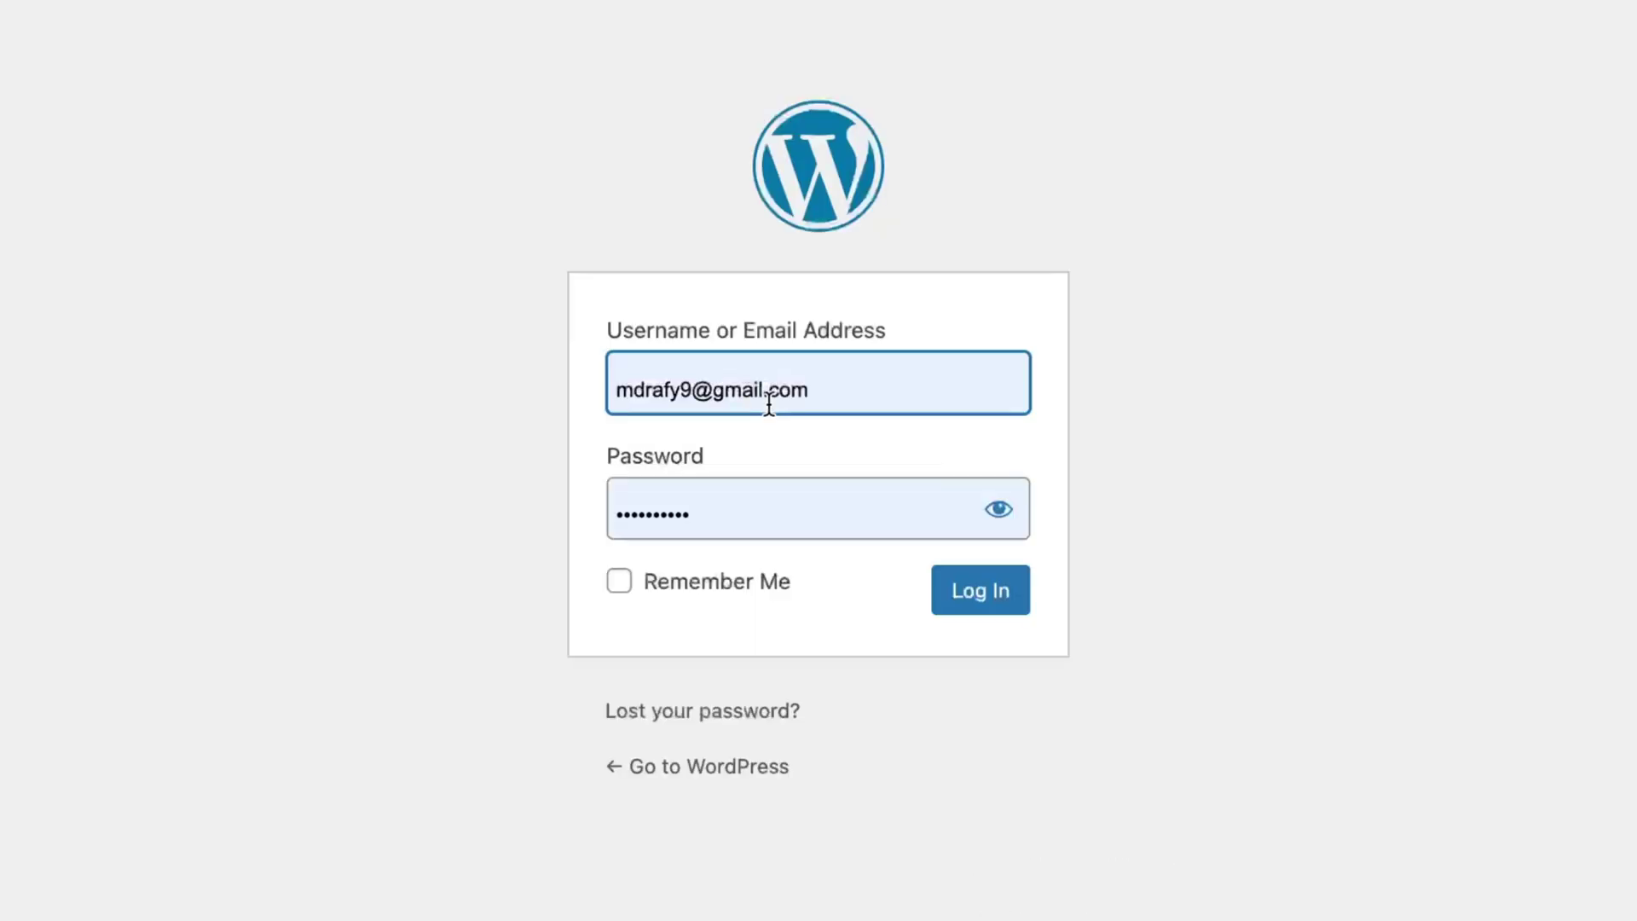
Log in with the admin password and dismiss Chrome's Update password popup
double_click(1127, 647)
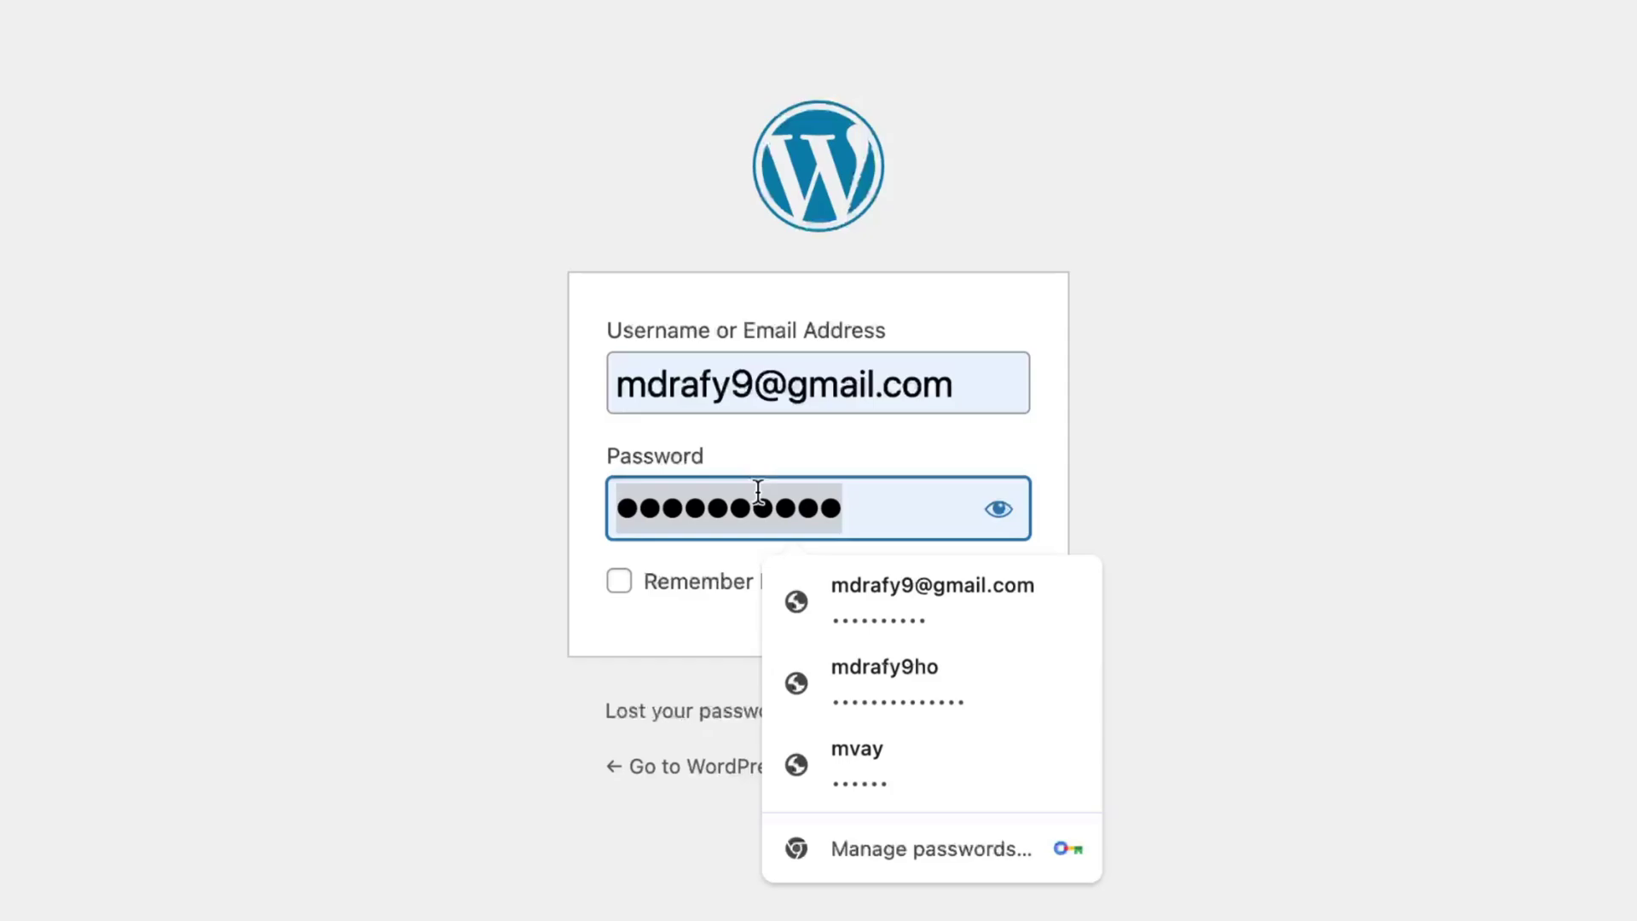
text(•••••••)
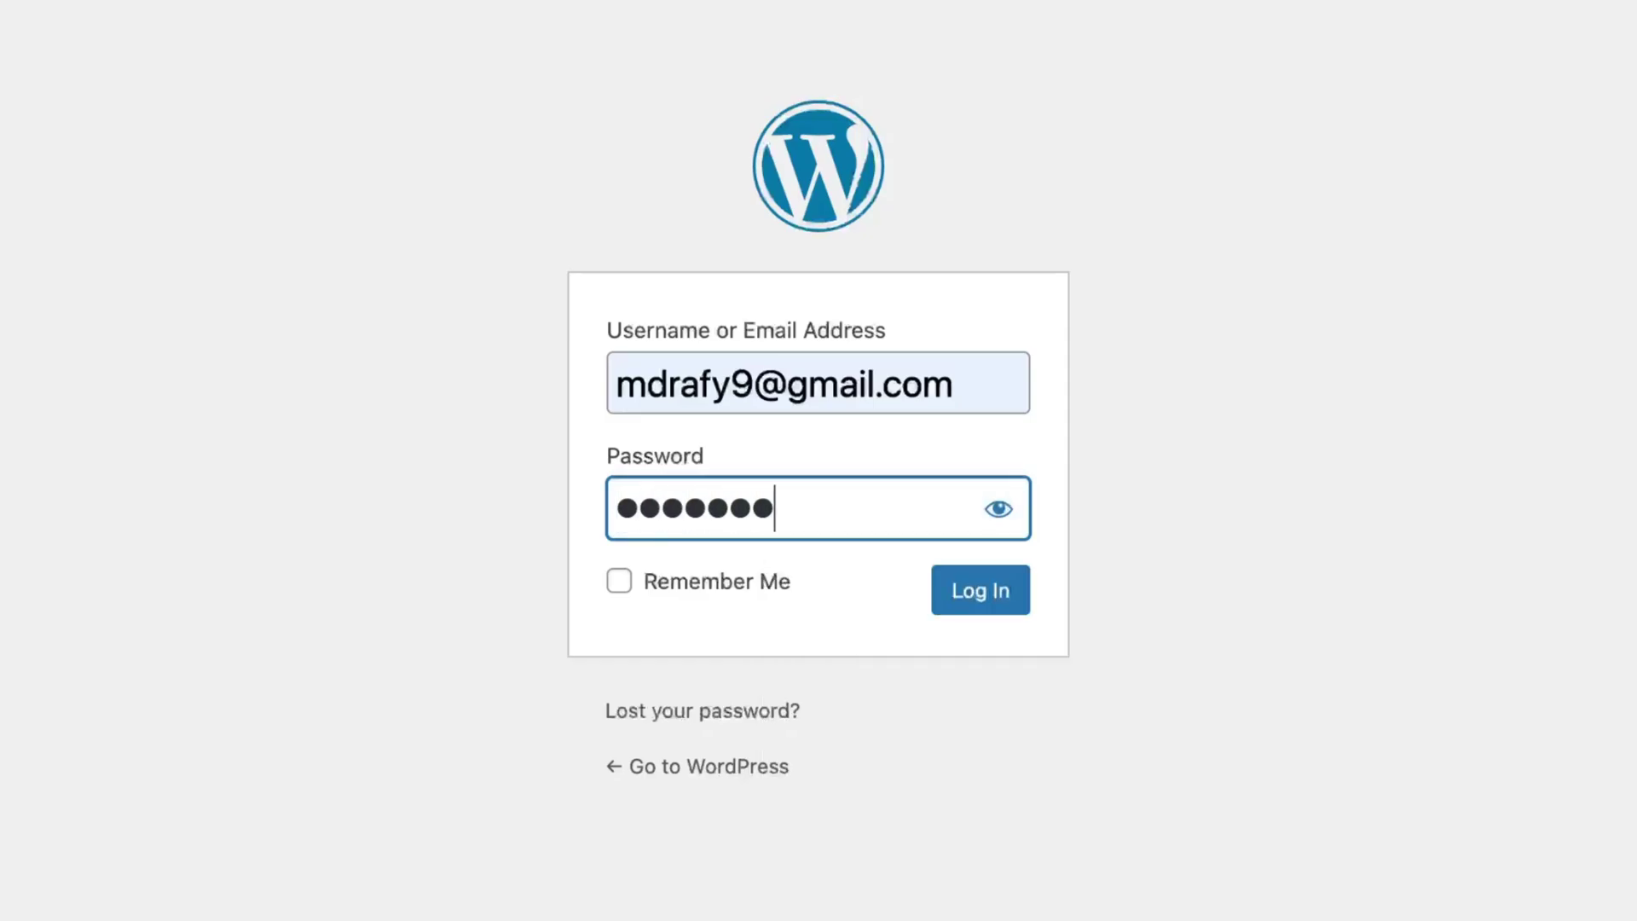
text(••••)
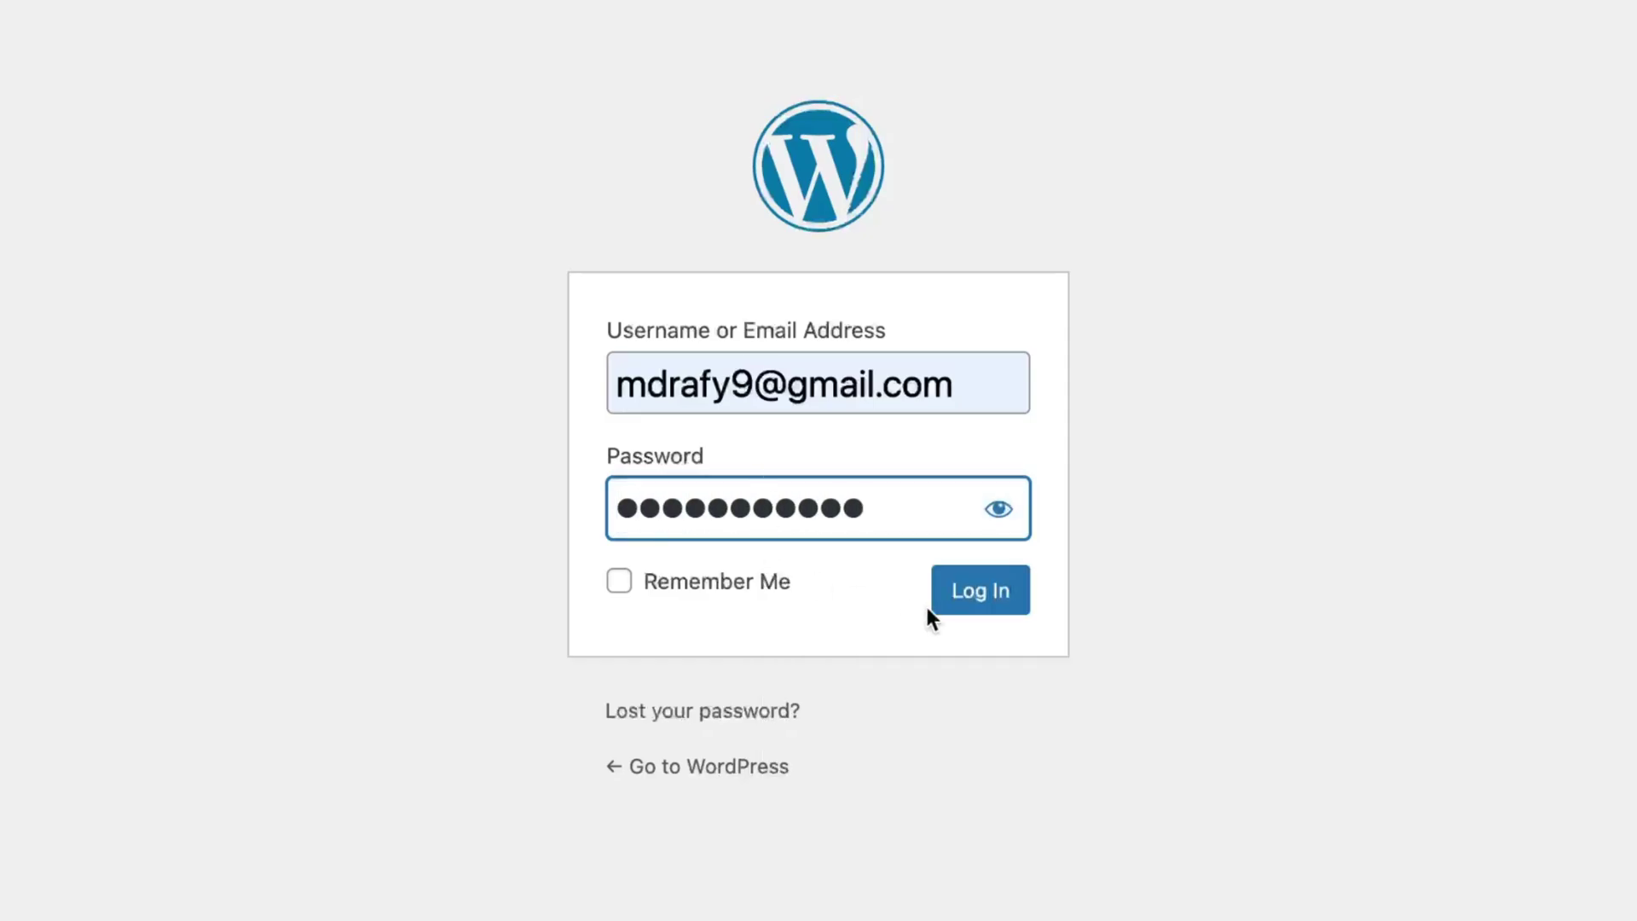
click(979, 615)
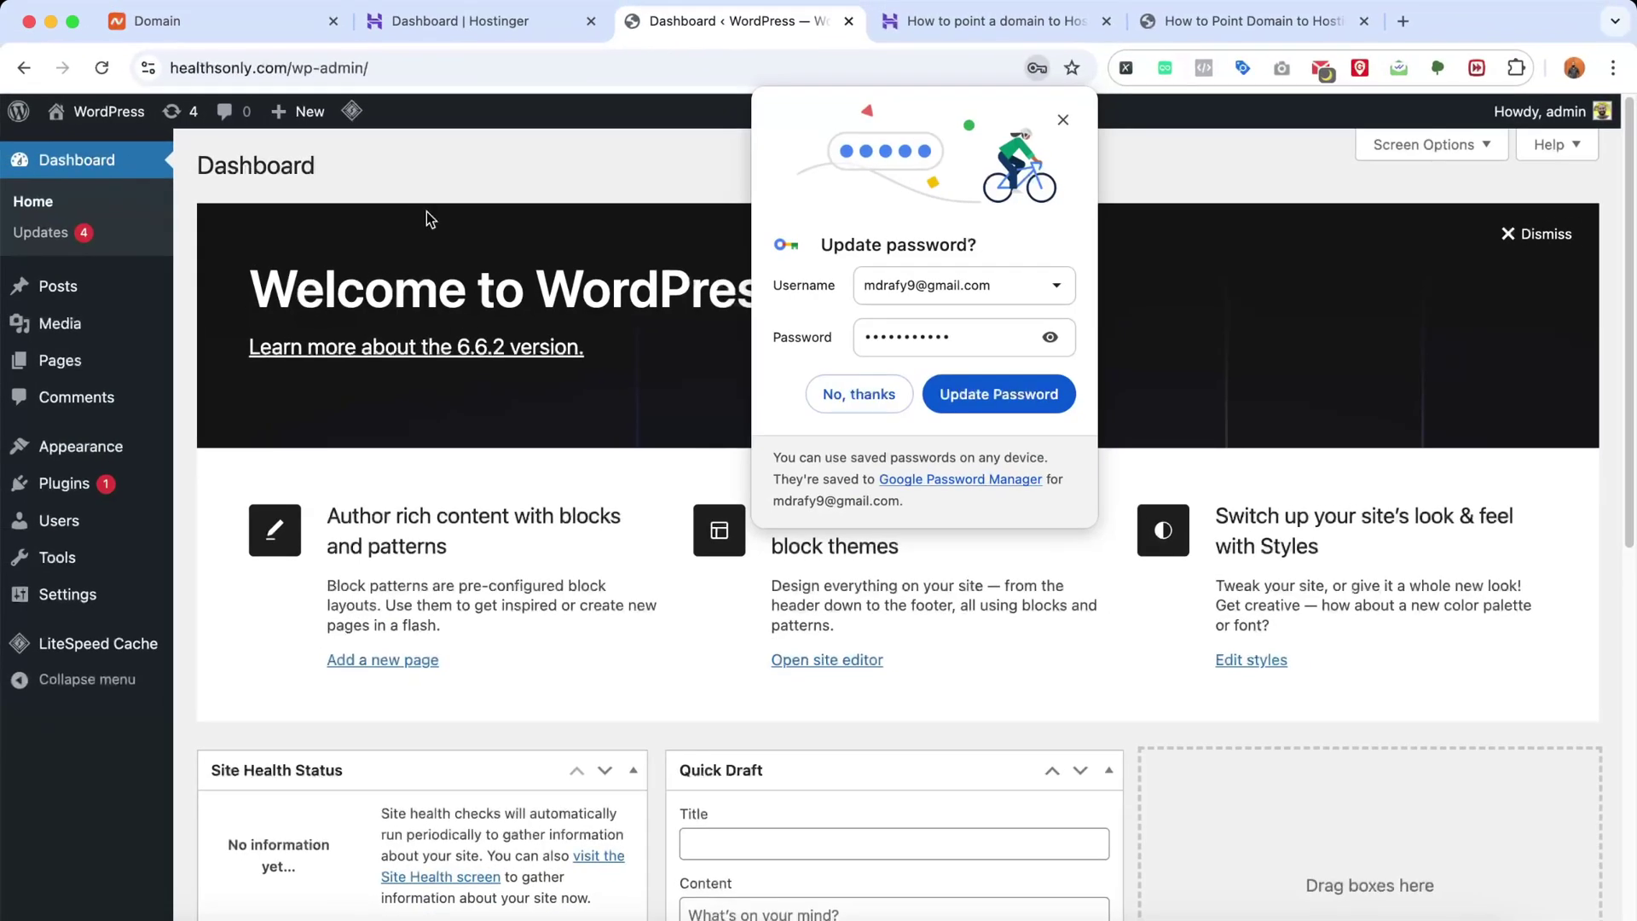
click(1063, 119)
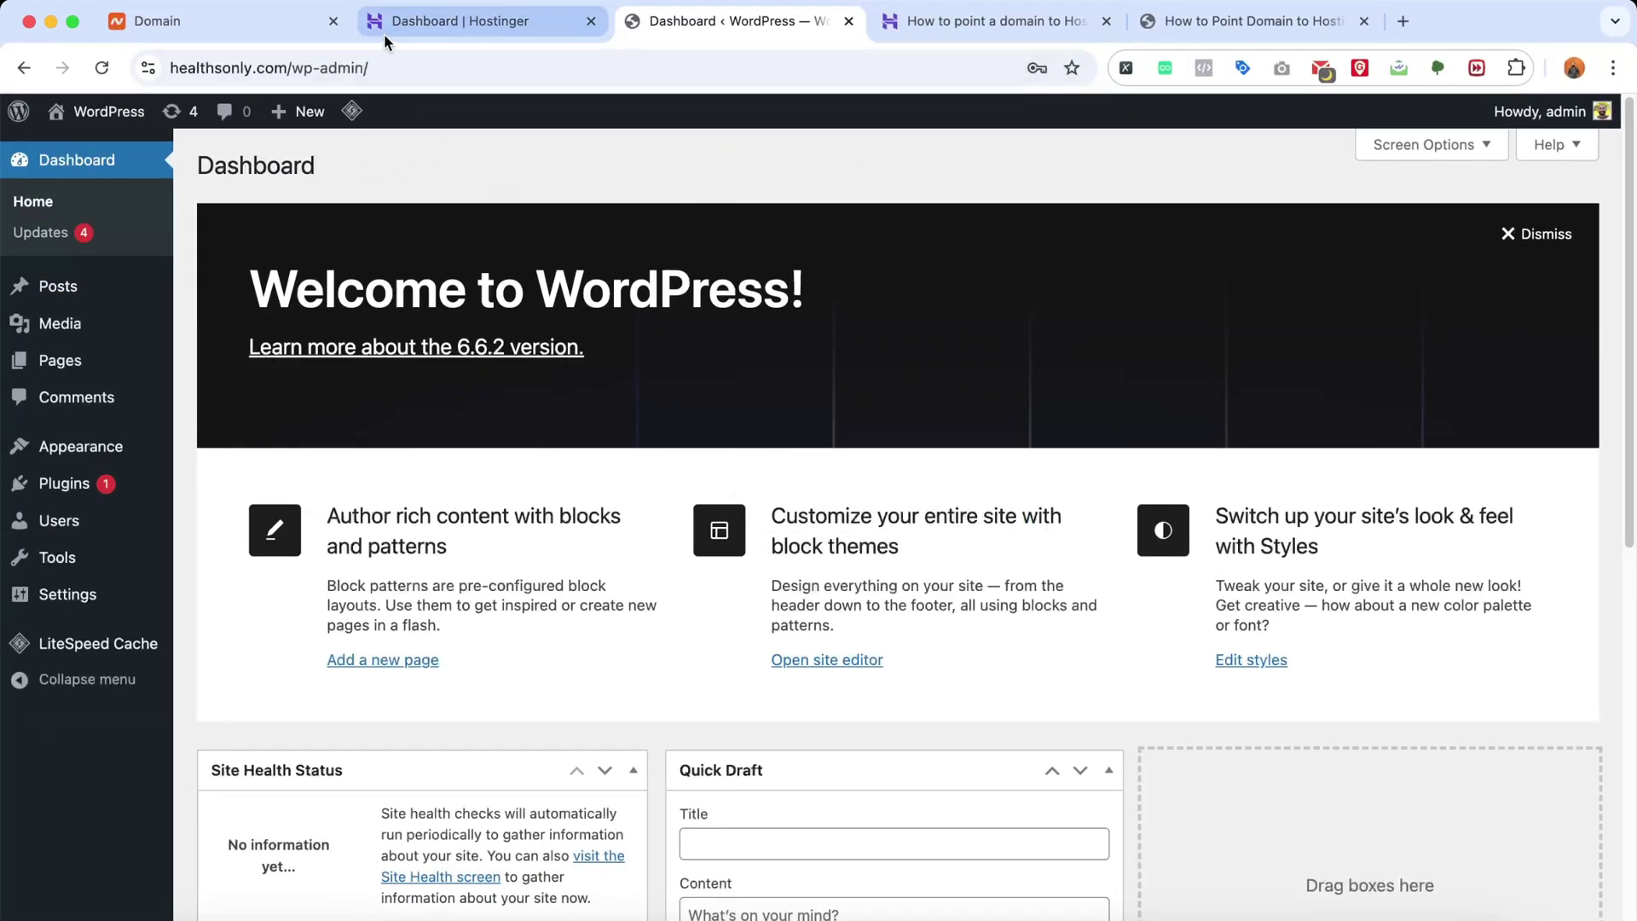
click(420, 33)
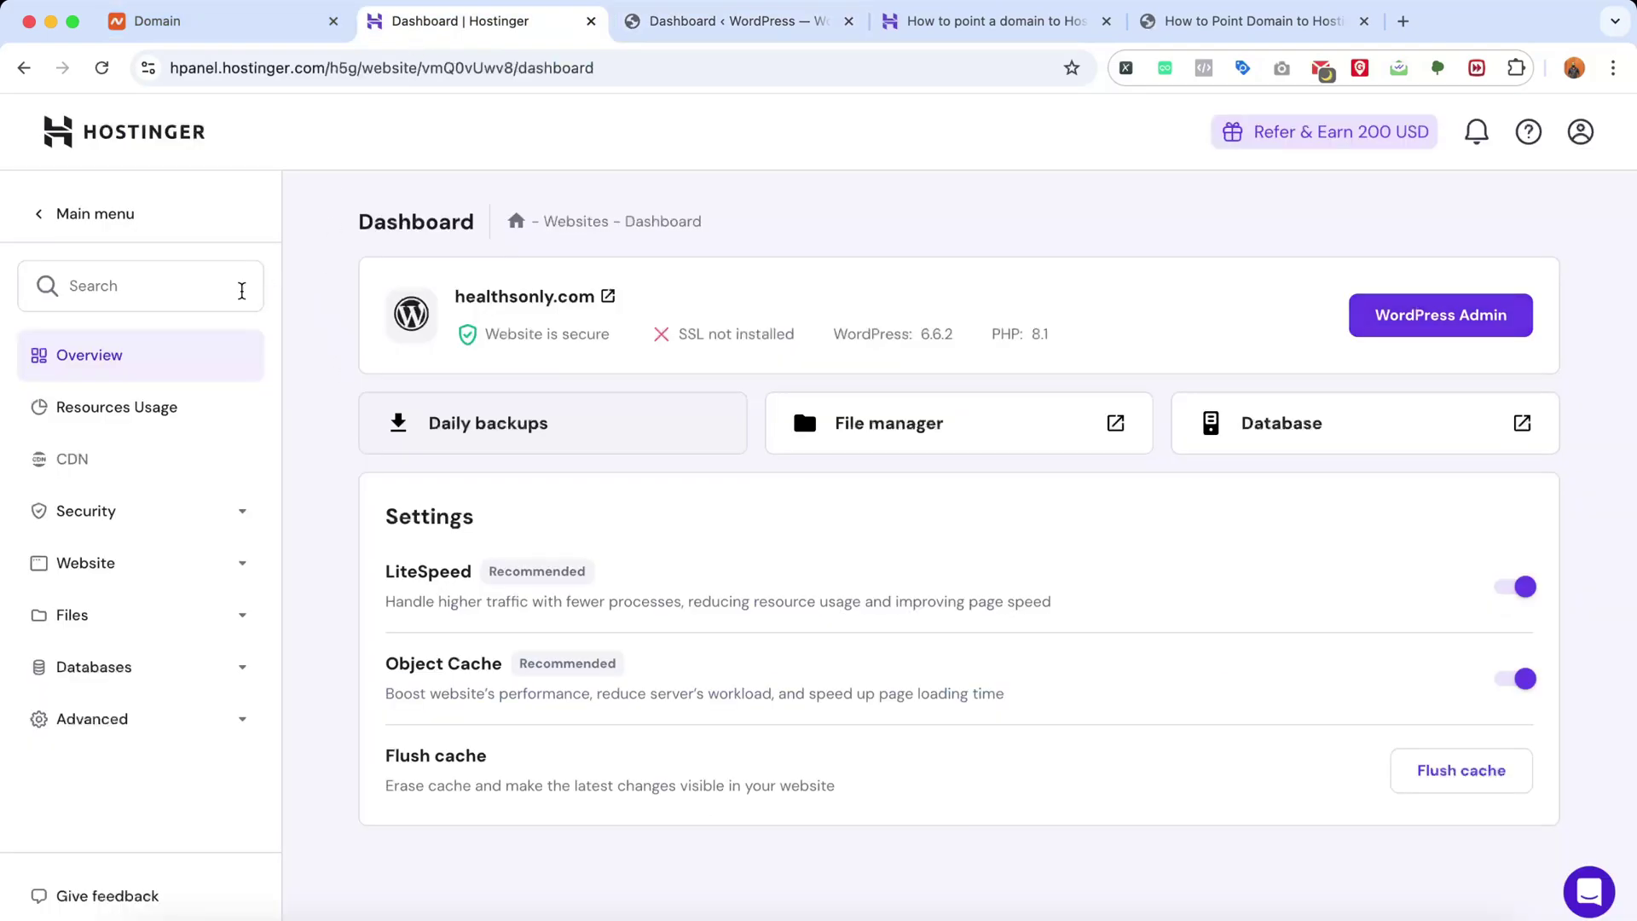
click(139, 138)
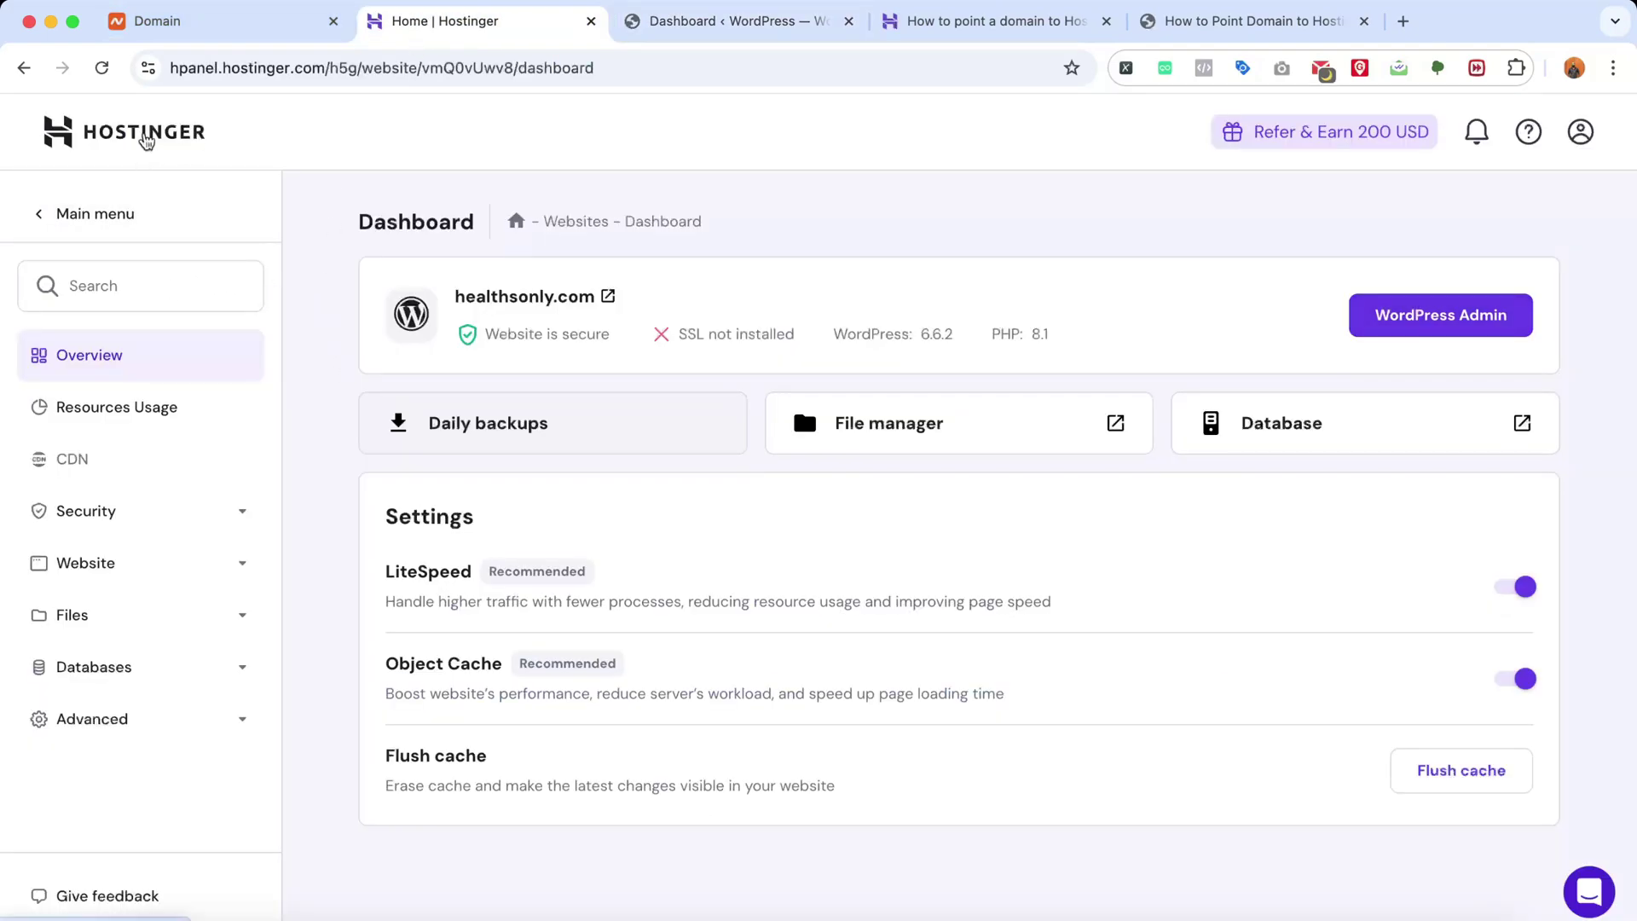
key(ctrl+Tab)
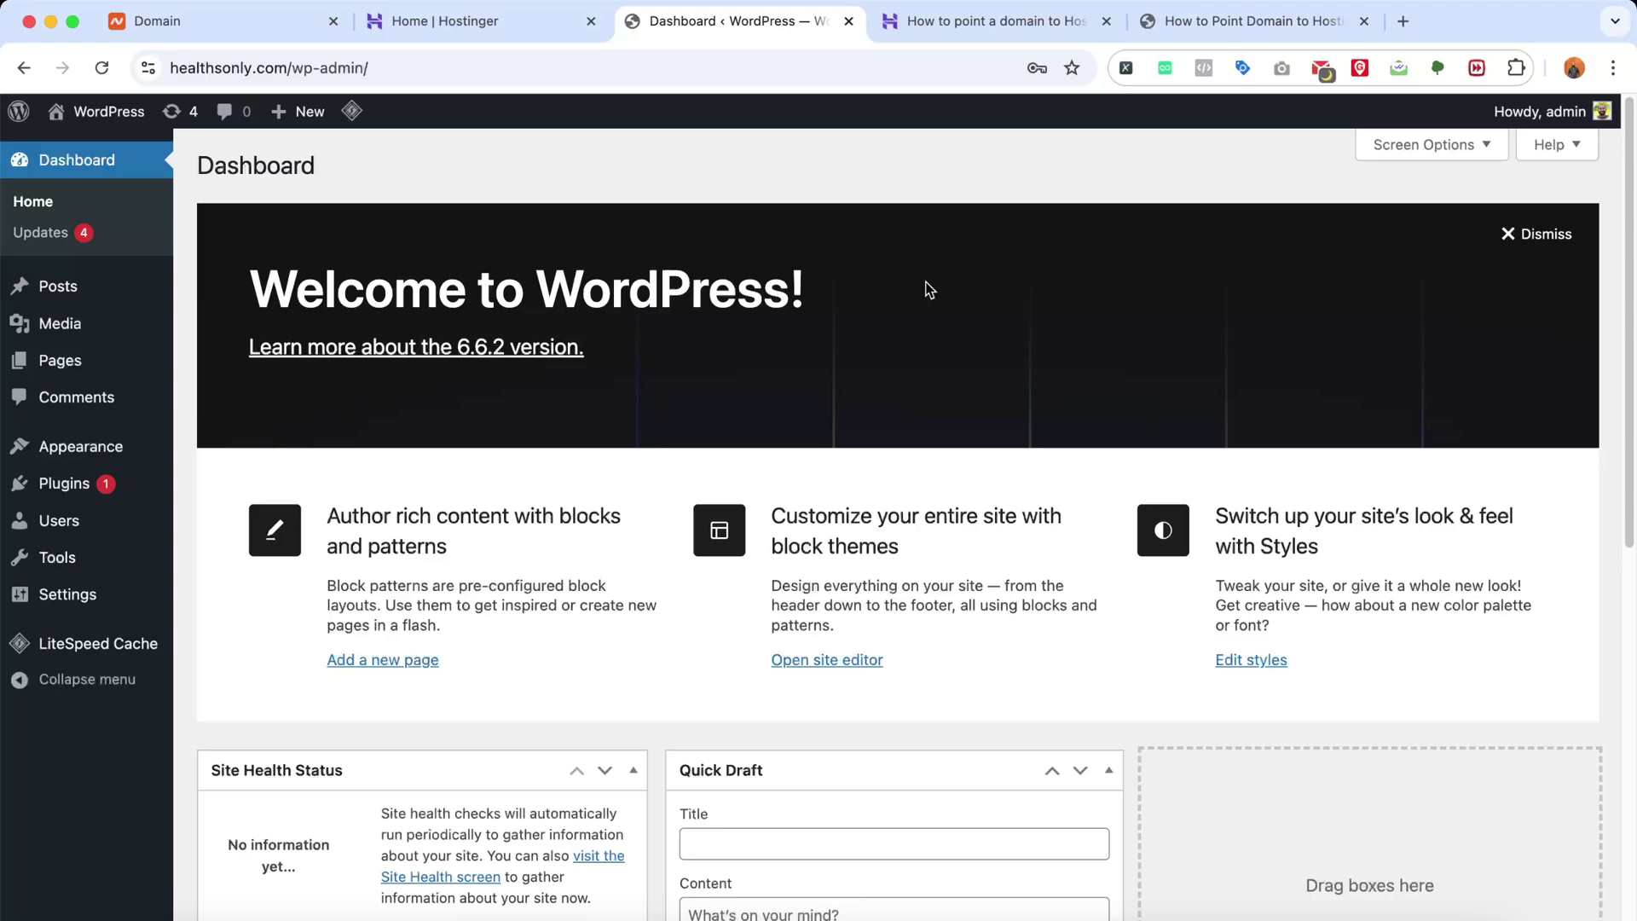